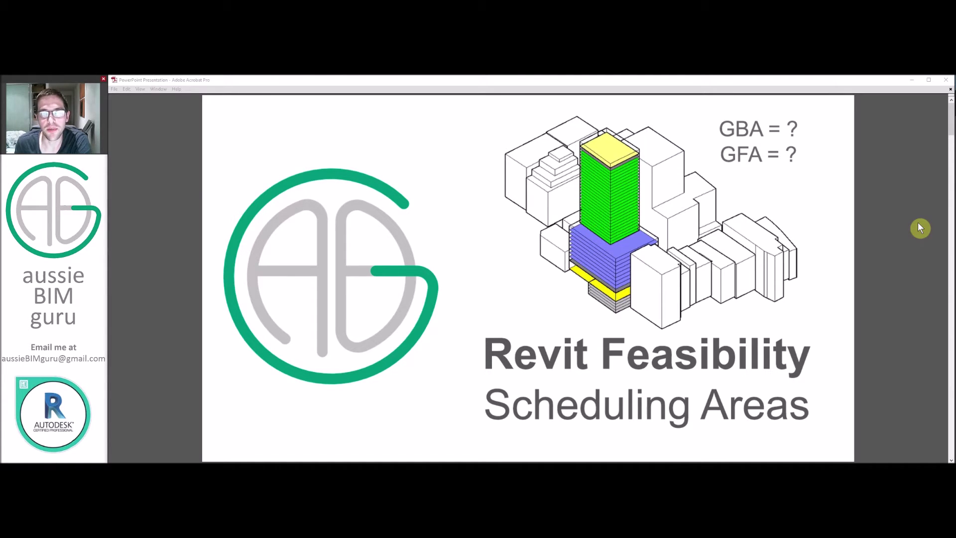
{"action": "scroll", "coordinate": [919, 225], "scroll_direction": "down", "scroll_amount": 1}
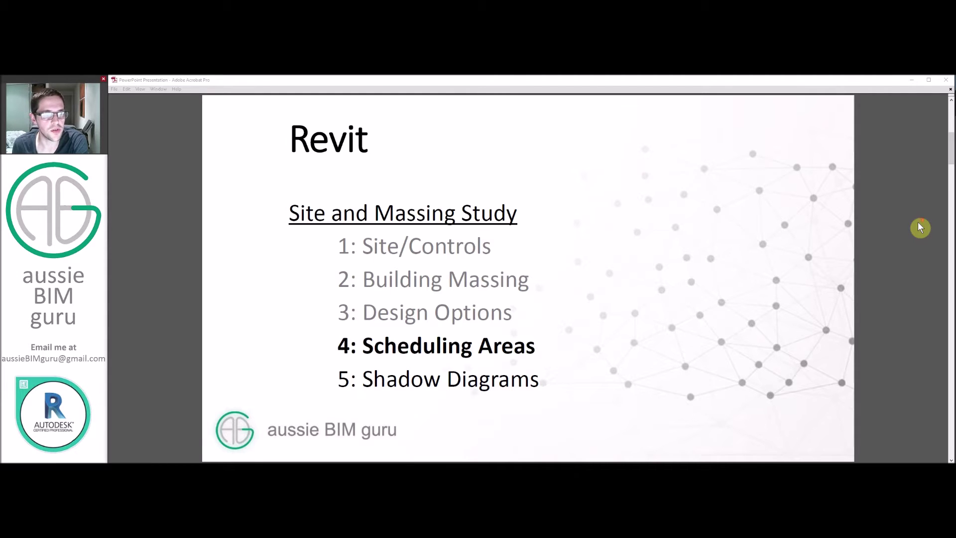
{"action": "scroll", "coordinate": [920, 228], "scroll_direction": "down", "scroll_amount": 1}
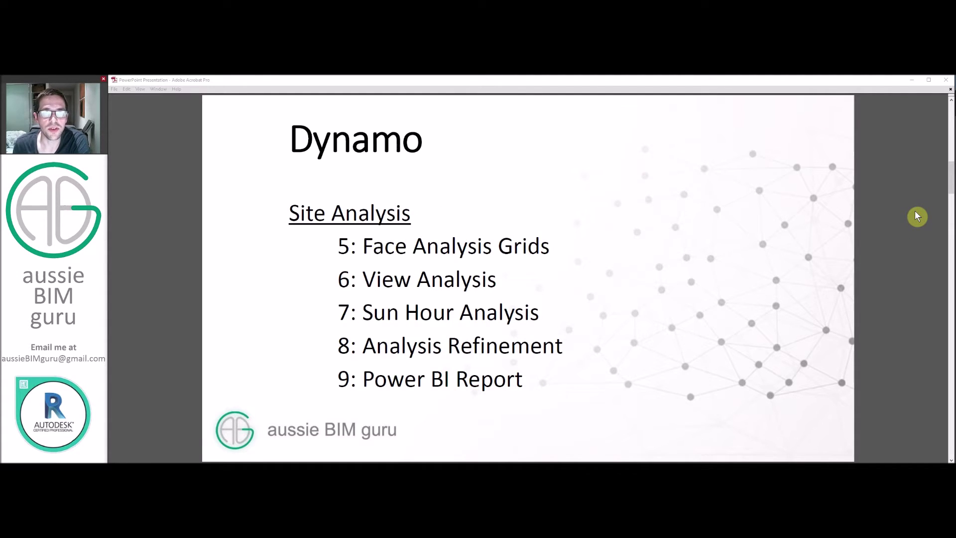
{"action": "scroll", "coordinate": [915, 213], "scroll_direction": "down", "scroll_amount": 1}
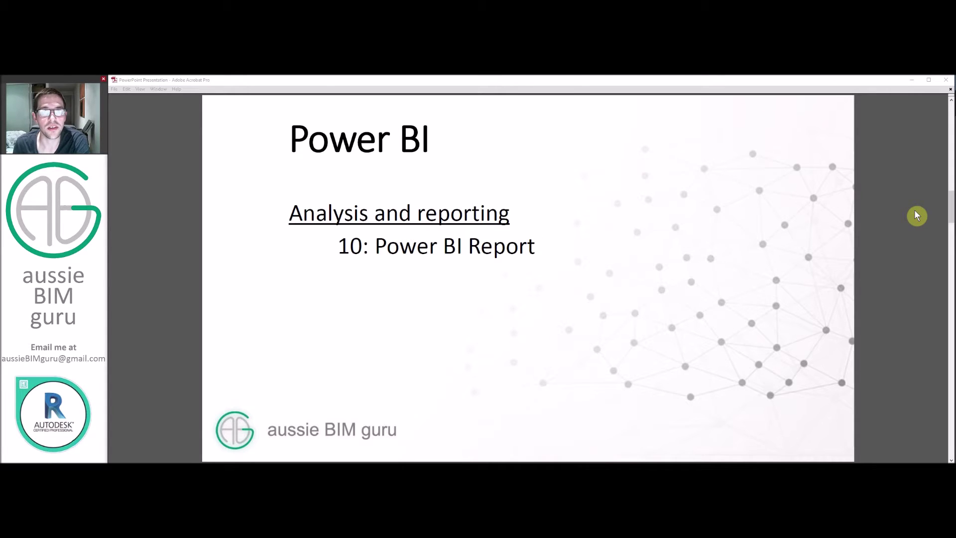
{"action": "scroll", "coordinate": [915, 210], "scroll_direction": "down", "scroll_amount": 1}
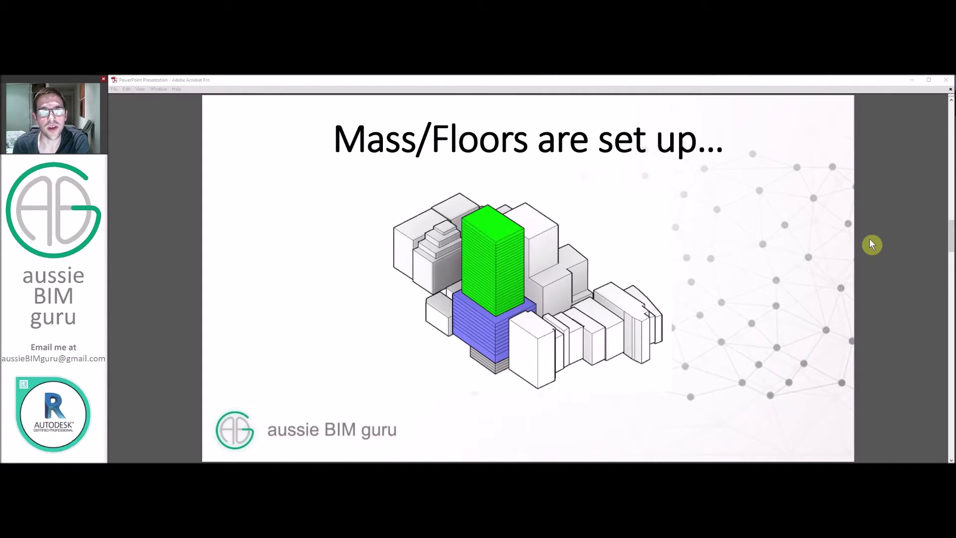
{"action": "scroll", "coordinate": [872, 244], "scroll_direction": "down", "scroll_amount": 1}
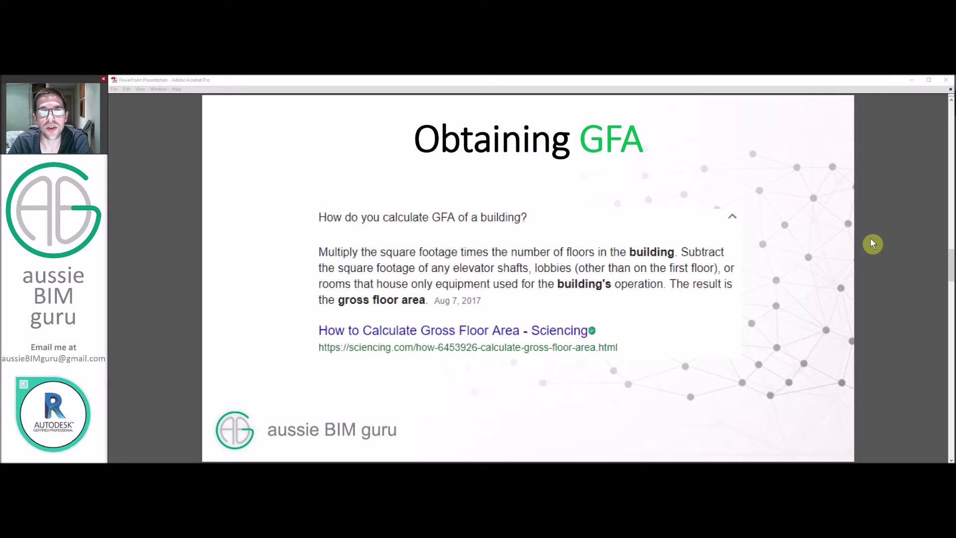
{"action": "scroll", "coordinate": [853, 251], "scroll_direction": "down", "scroll_amount": 1}
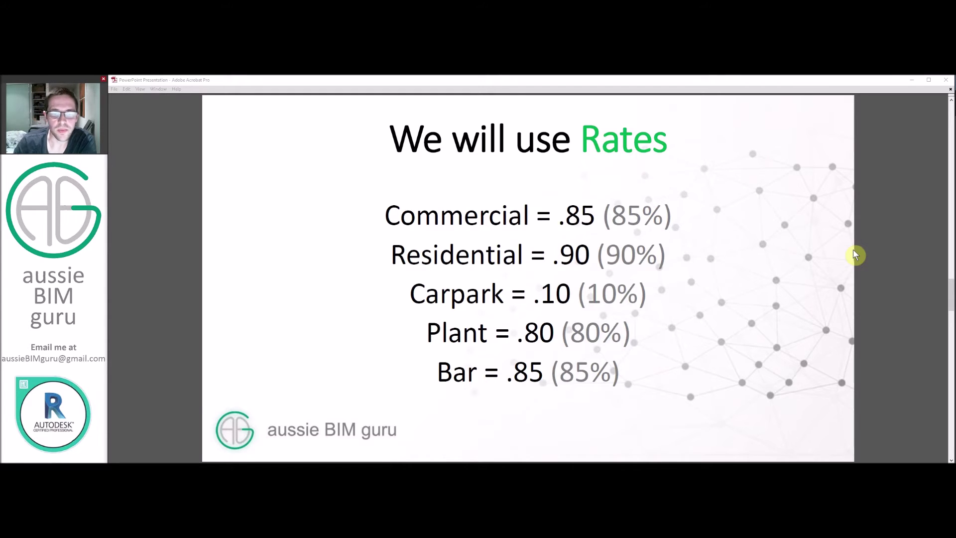
{"action": "scroll", "coordinate": [855, 255], "scroll_direction": "down", "scroll_amount": 1}
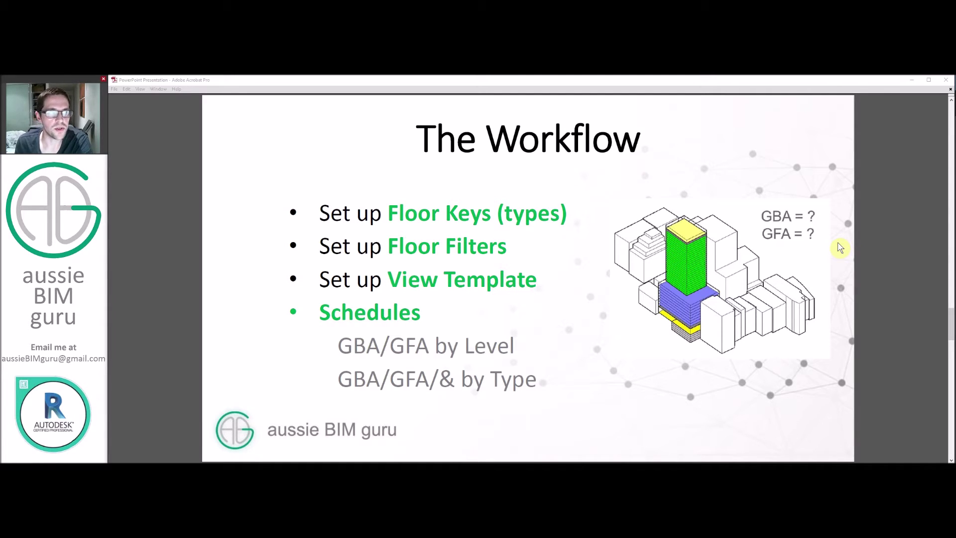
{"action": "key", "text": "Right"}
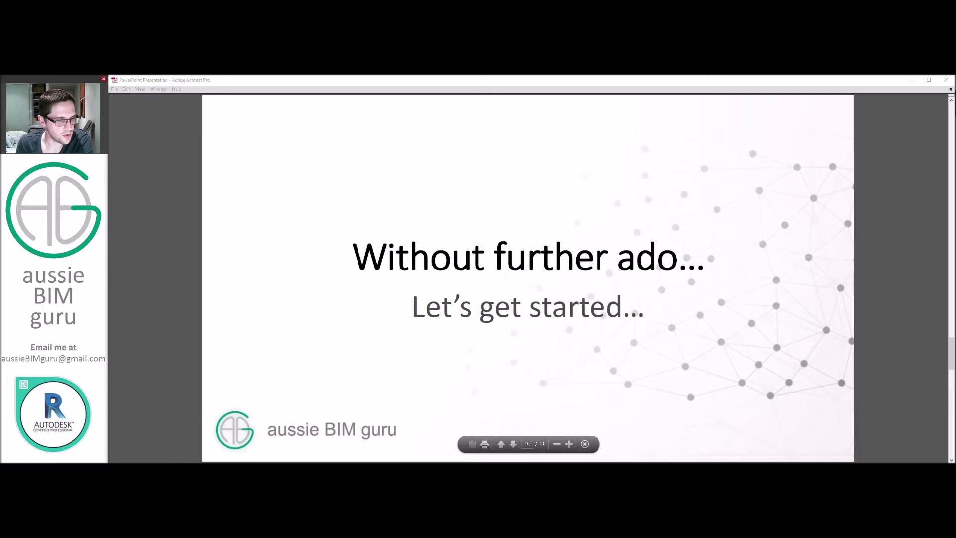
Switch to the Revit model and compare the half site massing 3D views 2B and 2C, keeping only 2B open.
{"action": "key", "text": "alt+Tab"}
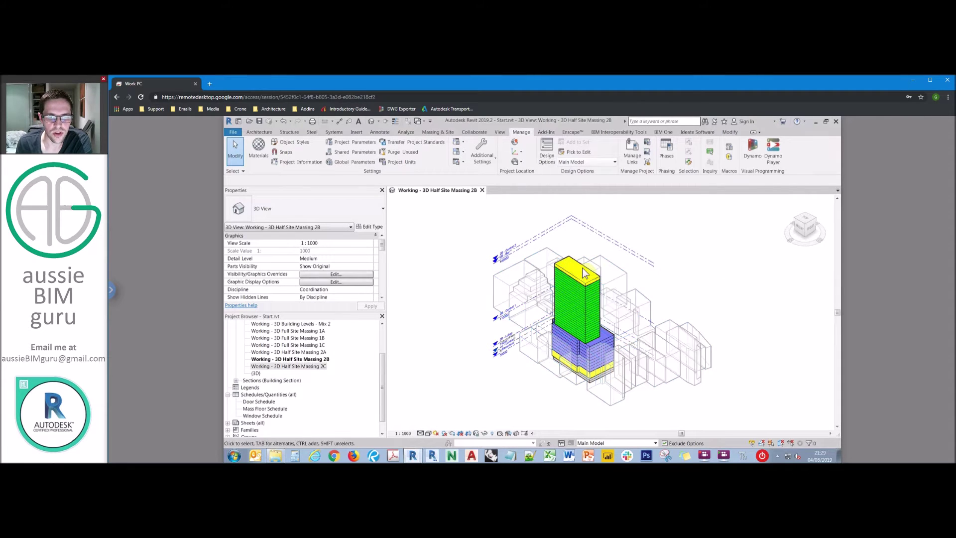
{"action": "scroll", "coordinate": [578, 381], "scroll_direction": "up", "scroll_amount": 5}
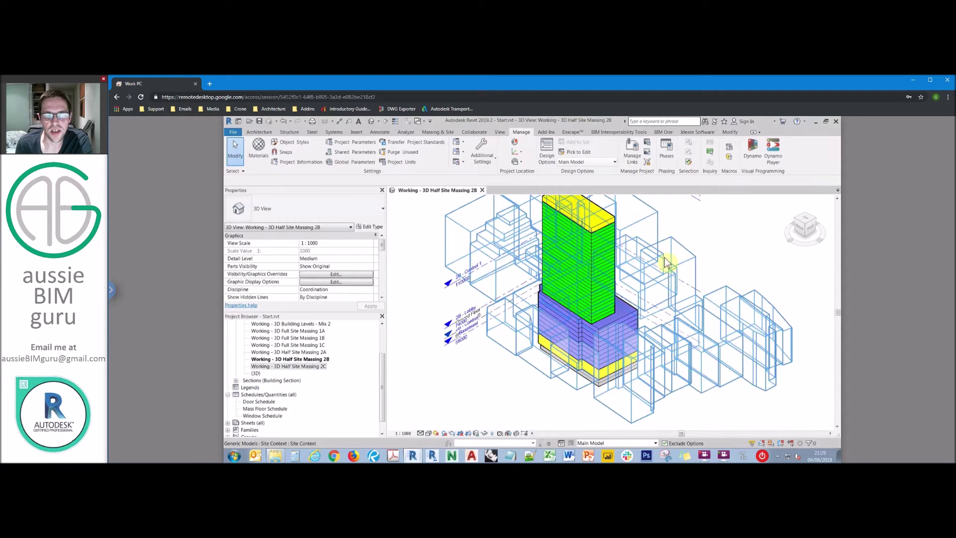
{"action": "scroll", "coordinate": [724, 249], "scroll_direction": "down", "scroll_amount": 3}
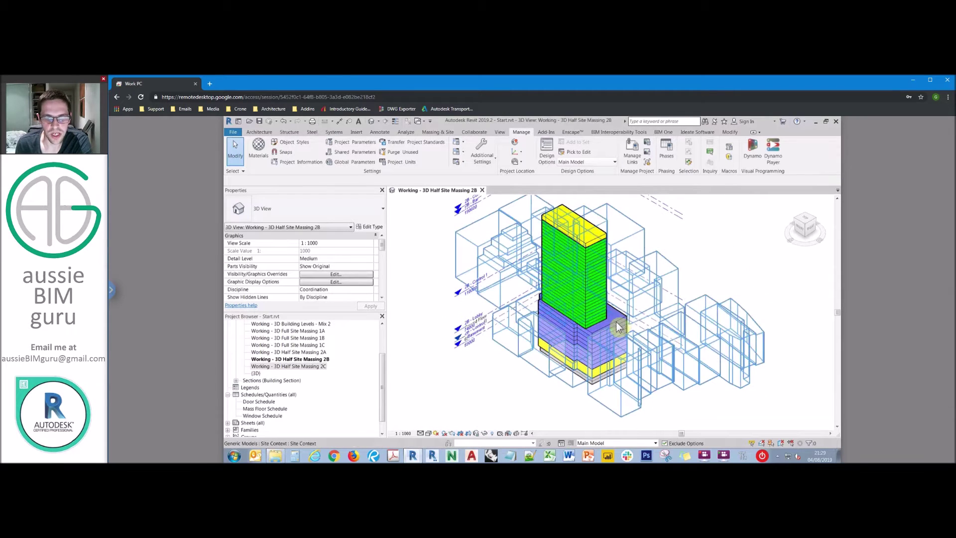
{"action": "double_click", "coordinate": [311, 367]}
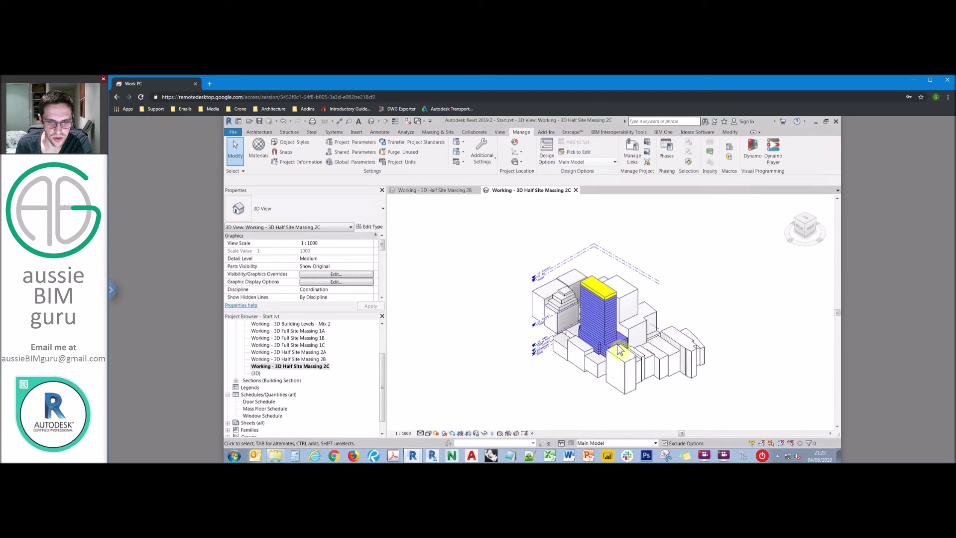
{"action": "double_click", "coordinate": [321, 359]}
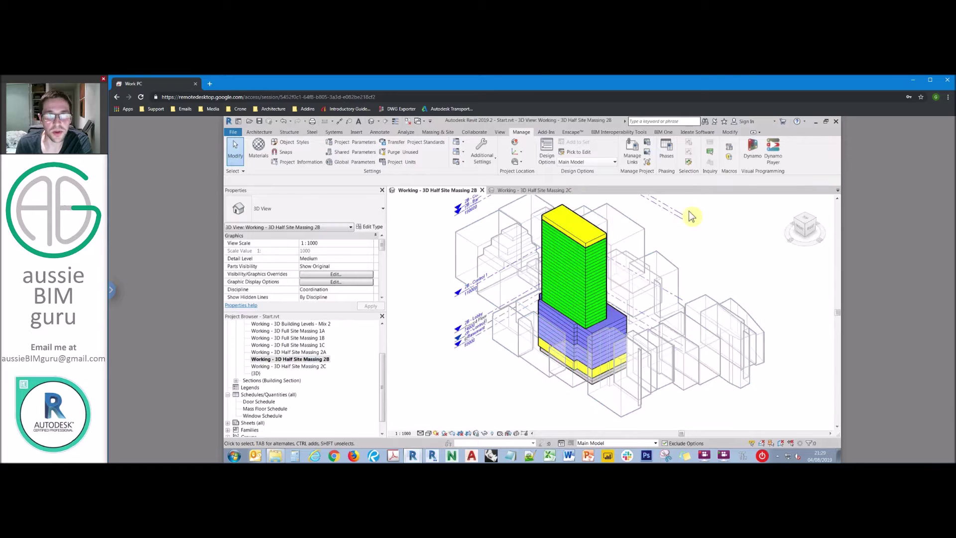
{"action": "left_click", "coordinate": [410, 246]}
{"action": "left_click", "coordinate": [407, 121]}
{"action": "middle_click_drag", "start_coordinate": [438, 230], "coordinate": [448, 252]}
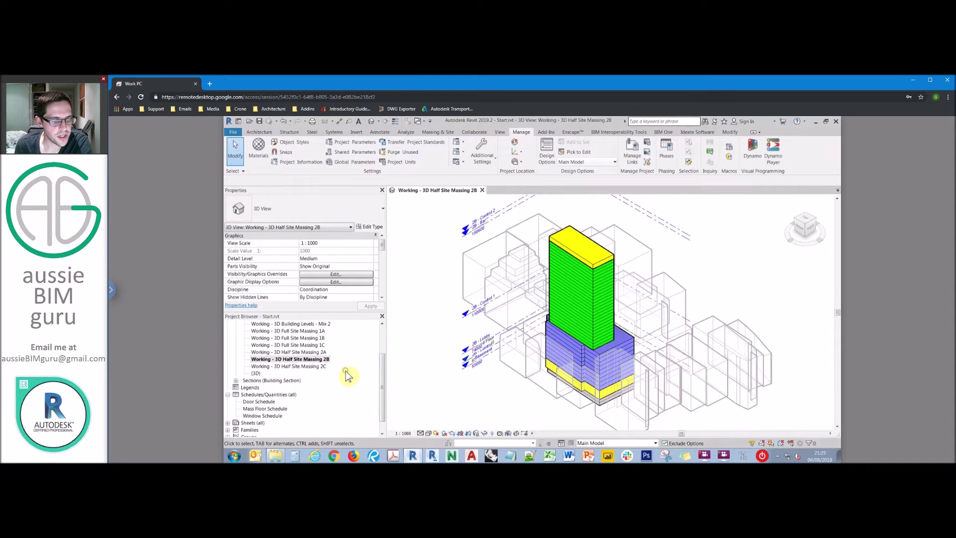
Start a new schedule for the Mass Floor category and set it to schedule keys instead of building components.
{"action": "left_click", "coordinate": [500, 133]}
{"action": "left_click", "coordinate": [615, 142]}
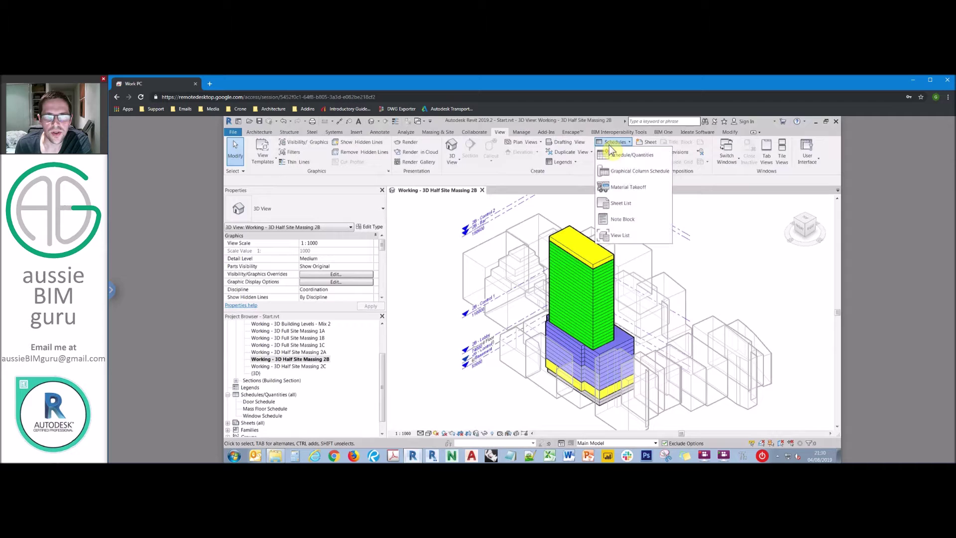
{"action": "left_click", "coordinate": [633, 159]}
{"action": "left_click", "coordinate": [488, 271]}
{"action": "scroll", "coordinate": [488, 289], "scroll_direction": "down", "scroll_amount": 10}
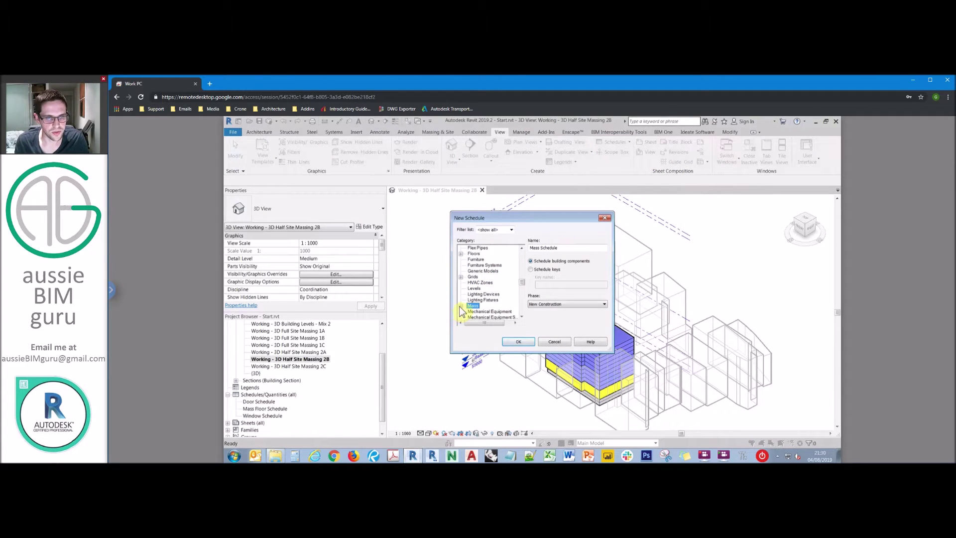
{"action": "double_click", "coordinate": [463, 311]}
{"action": "left_click", "coordinate": [489, 277]}
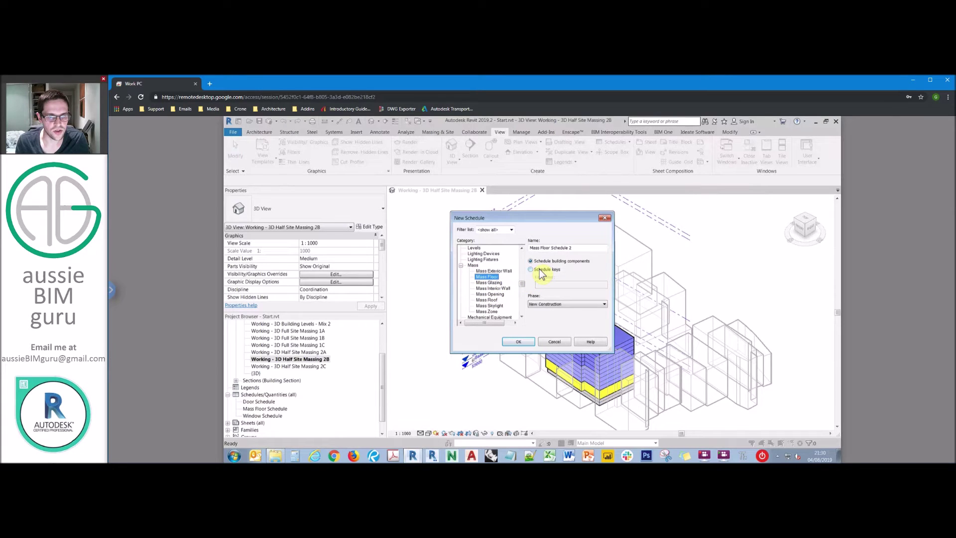
{"action": "left_click", "coordinate": [531, 270]}
Name the key schedule Mass Floor Key, set its key name to Floor Type, and create it.
{"action": "left_click_drag", "start_coordinate": [573, 247], "coordinate": [458, 239]}
{"action": "key", "text": "Caps_Lock"}
{"action": "type", "text": "Mass"}
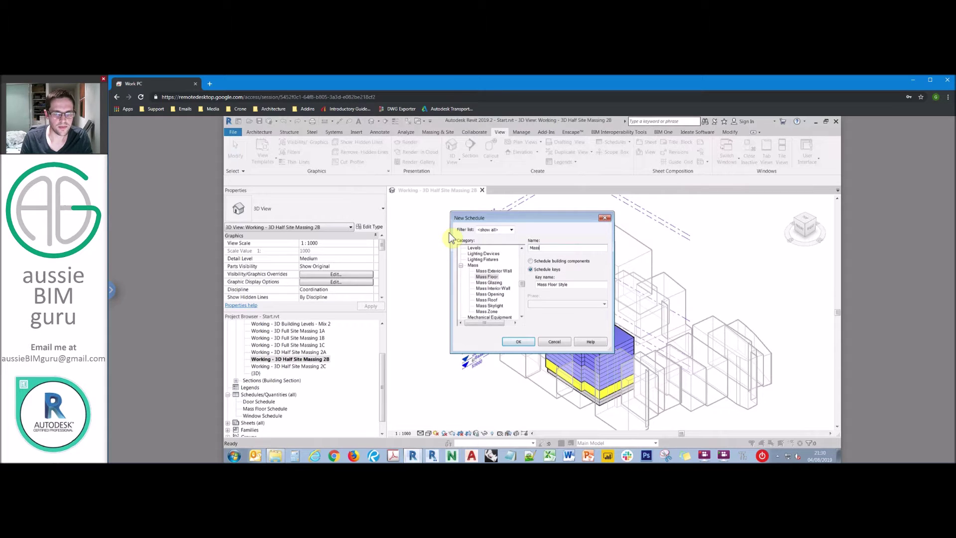
{"action": "type", "text": " Floor Key"}
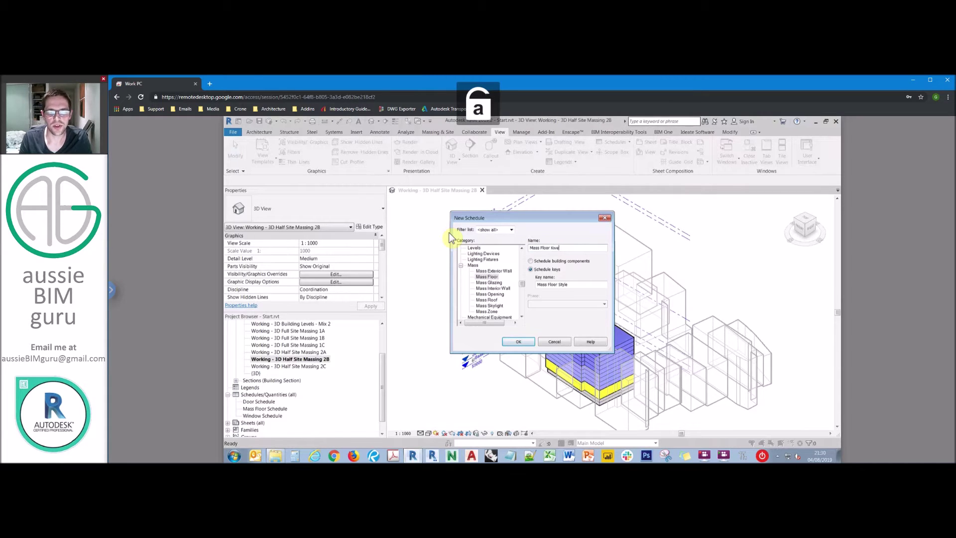
{"action": "left_click_drag", "start_coordinate": [572, 287], "coordinate": [524, 284]}
{"action": "key", "text": "ctrl+a"}
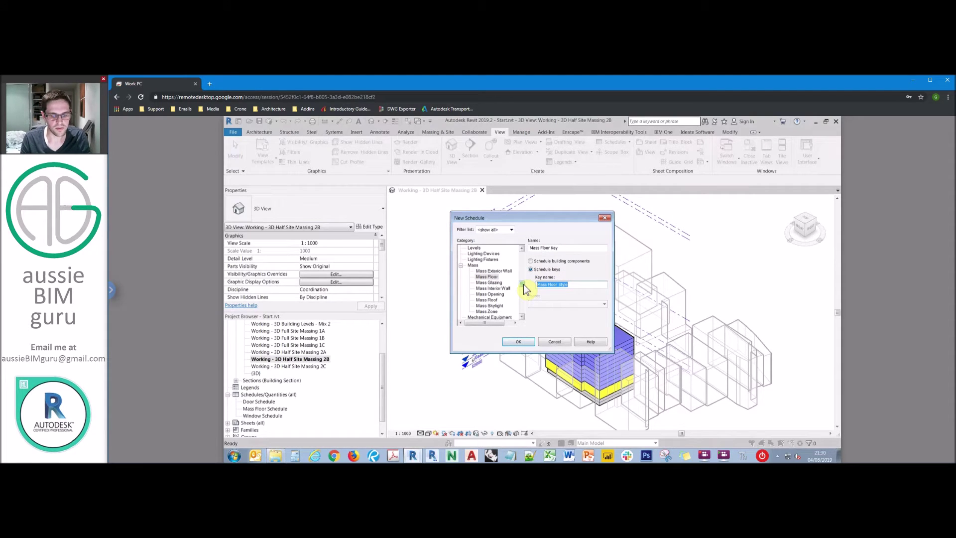
{"action": "type", "text": "Floor Typ"}
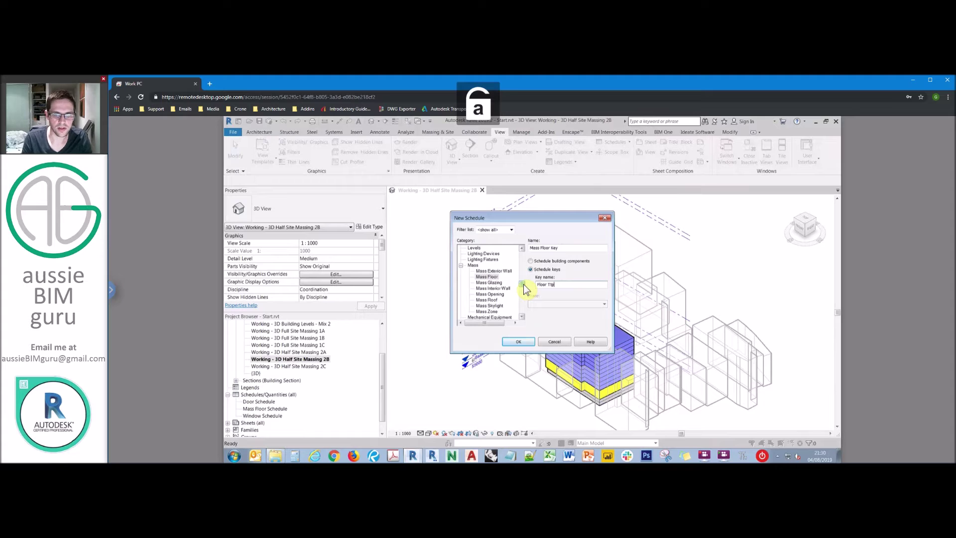
{"action": "key", "text": "BackSpace"}
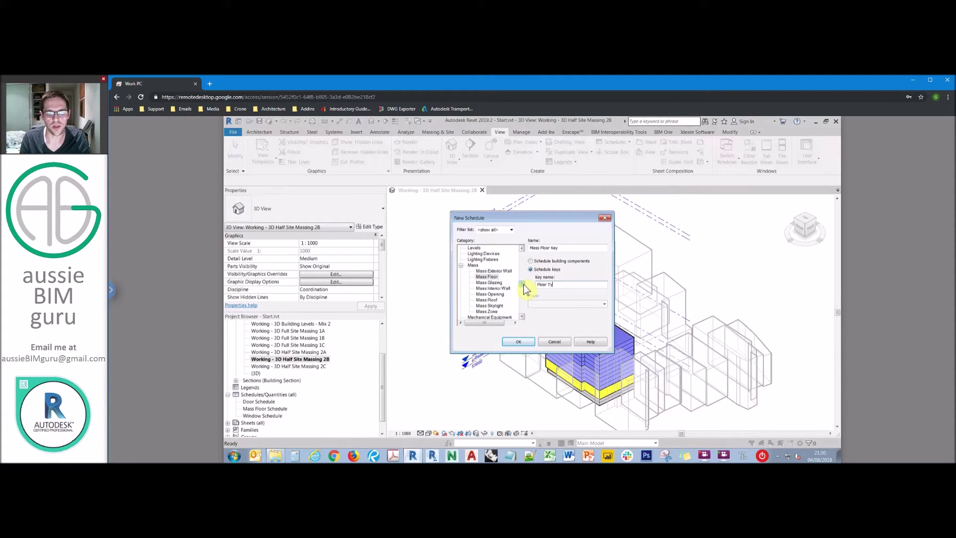
{"action": "key", "text": "Return"}
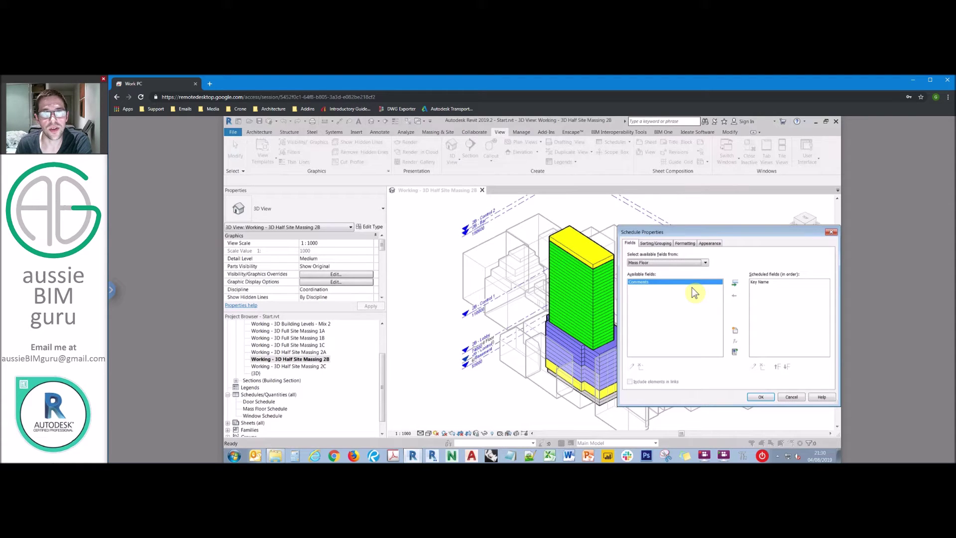
Add a new parameter named Efficiency of type Number to the key schedule's fields.
{"action": "left_click", "coordinate": [736, 331]}
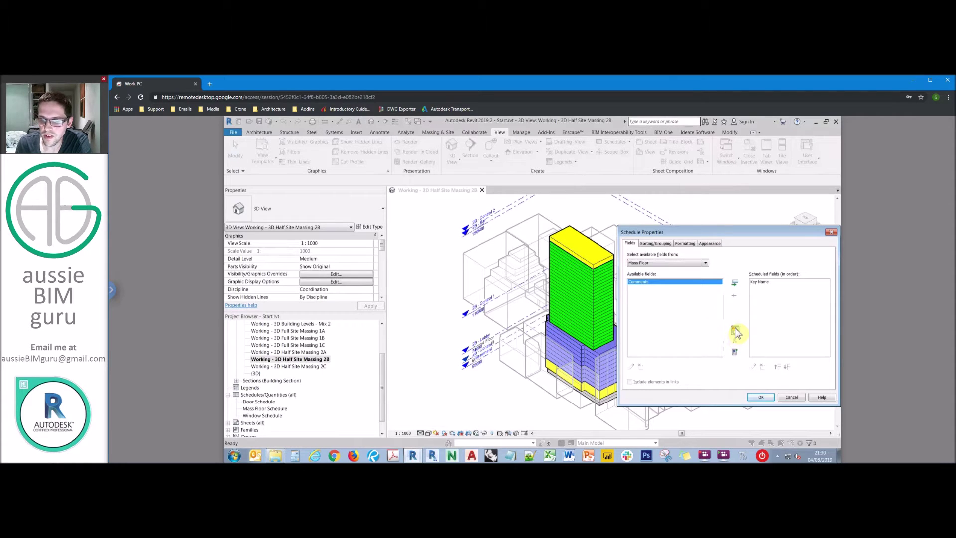
{"action": "key", "text": "Caps_Lock"}
{"action": "type", "text": "E"}
{"action": "key", "text": "Caps_Lock"}
{"action": "type", "text": "f"}
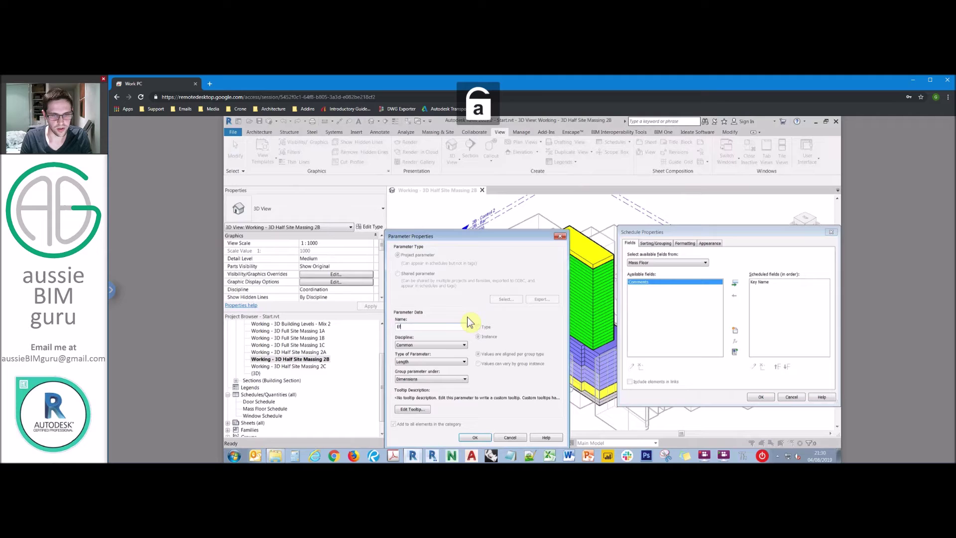
{"action": "type", "text": "ficiency"}
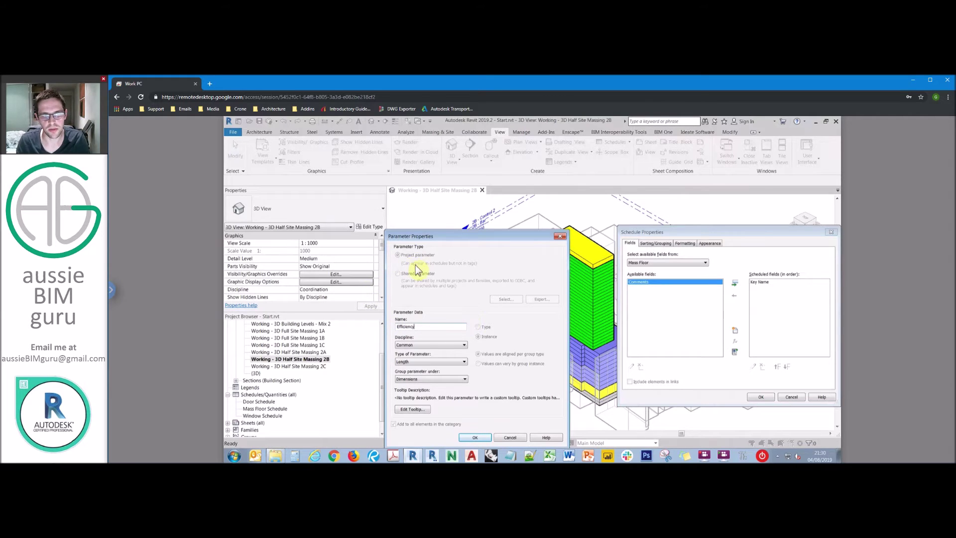
{"action": "left_click_drag", "start_coordinate": [425, 237], "coordinate": [421, 212]}
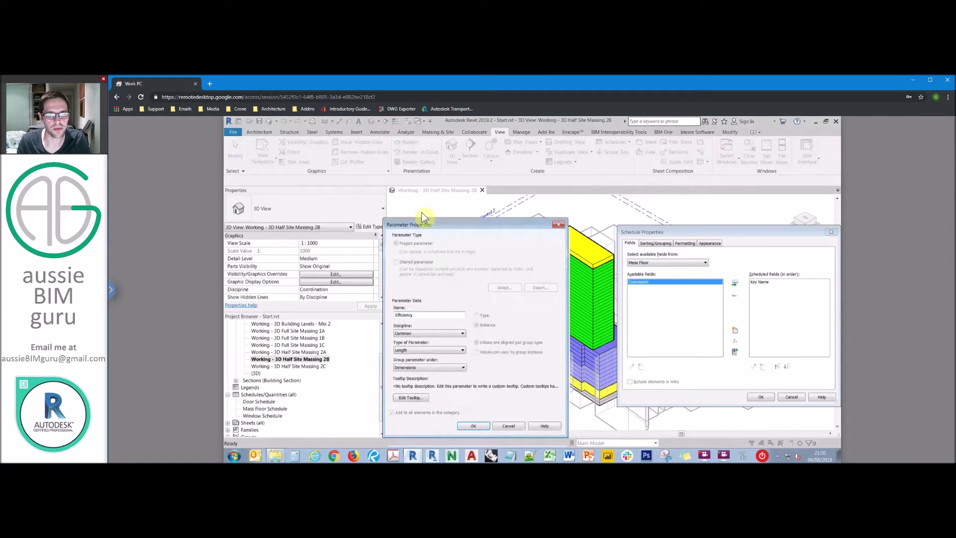
{"action": "left_click", "coordinate": [424, 338]}
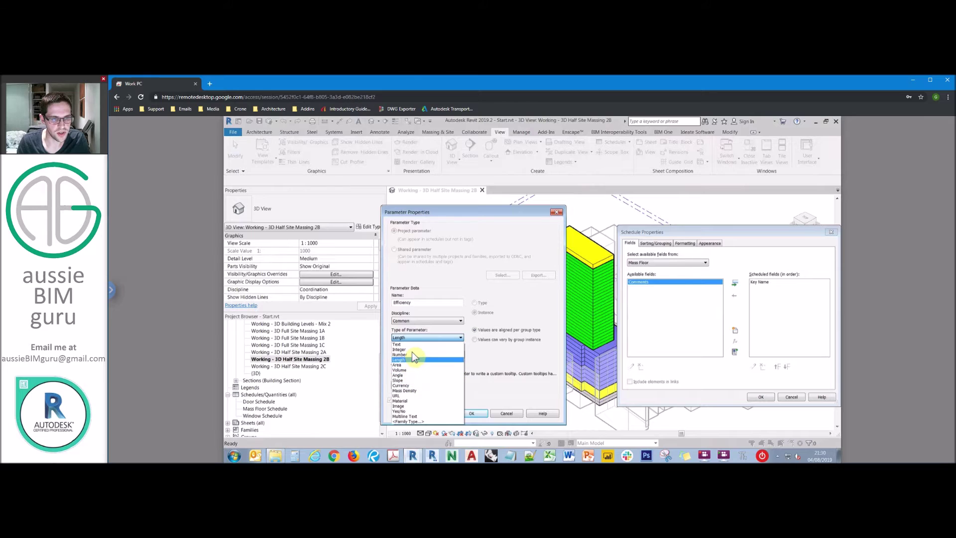
{"action": "left_click", "coordinate": [413, 354]}
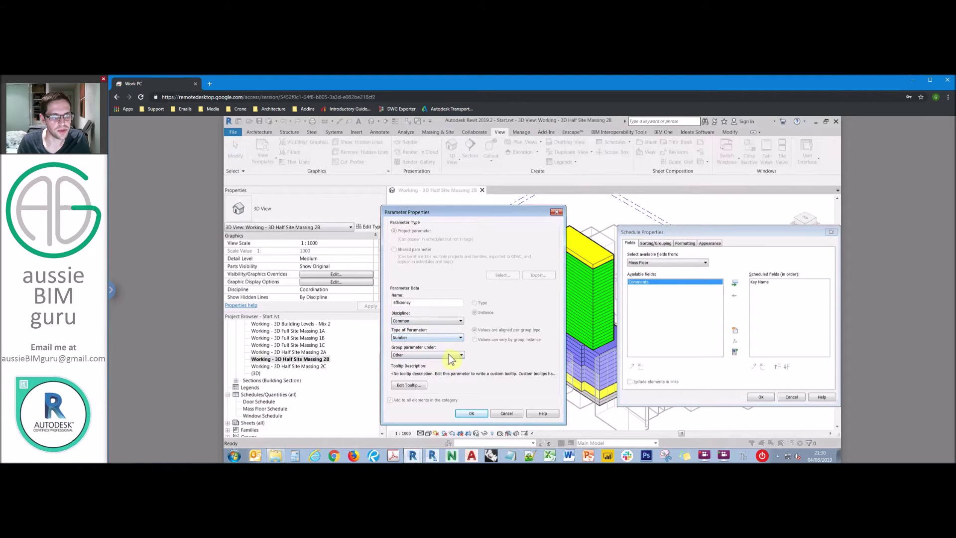
{"action": "left_click", "coordinate": [472, 414]}
Add a second new parameter named Code to the key schedule and open its parameter type choices.
{"action": "left_click", "coordinate": [735, 328]}
{"action": "type", "text": "Code"}
{"action": "left_click", "coordinate": [436, 338]}
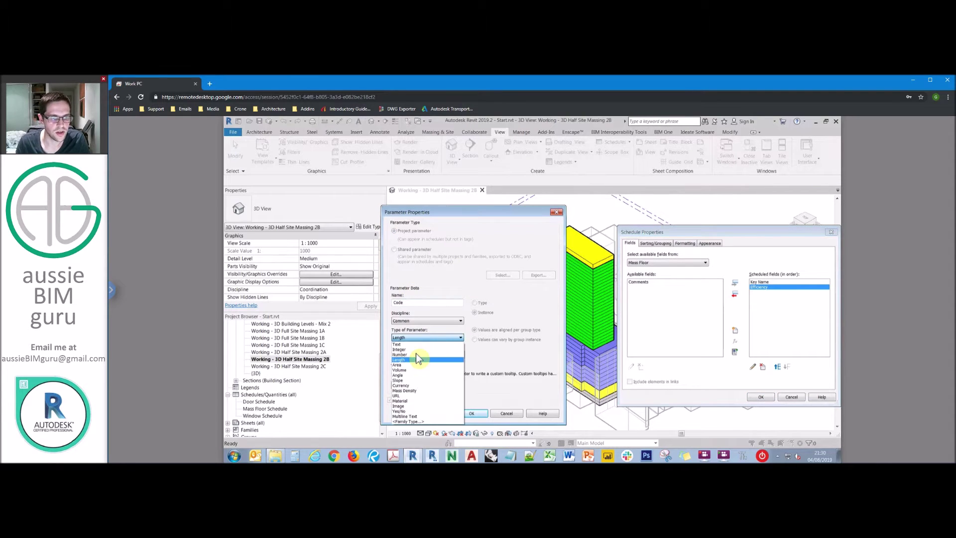
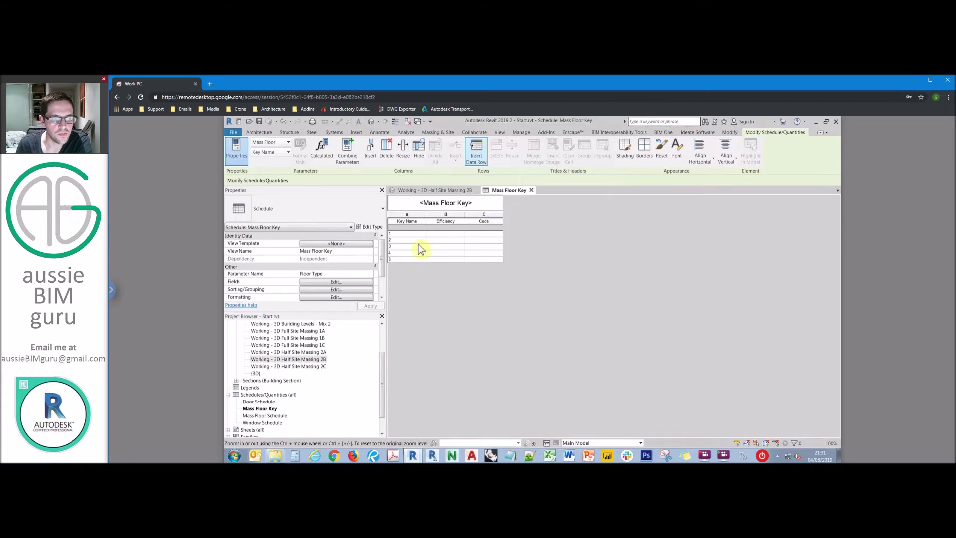
Name the first key in the Mass Floor Key schedule Commercial.
{"action": "left_click", "coordinate": [404, 235]}
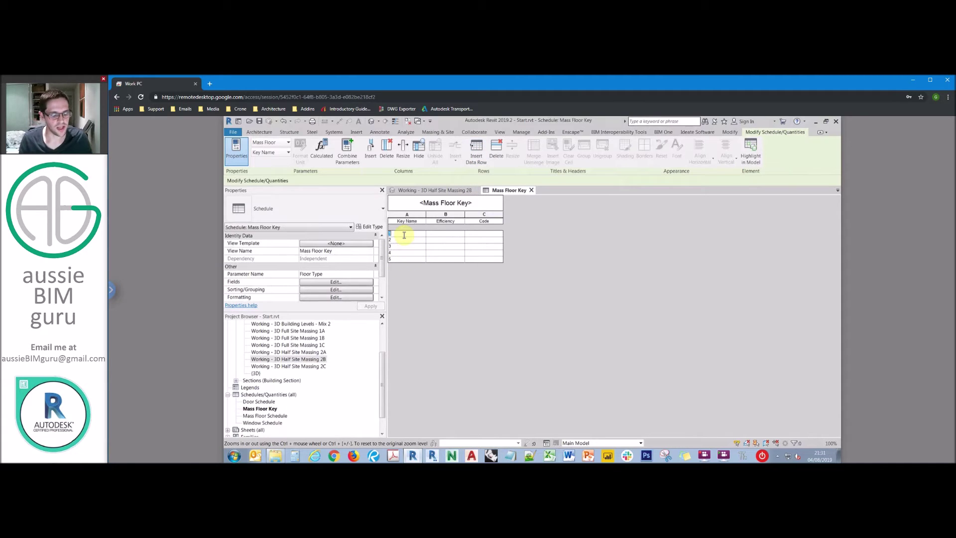
{"action": "key", "text": "Caps_Lock"}
{"action": "type", "text": "Commercial"}
{"action": "key", "text": "Caps_Lock"}
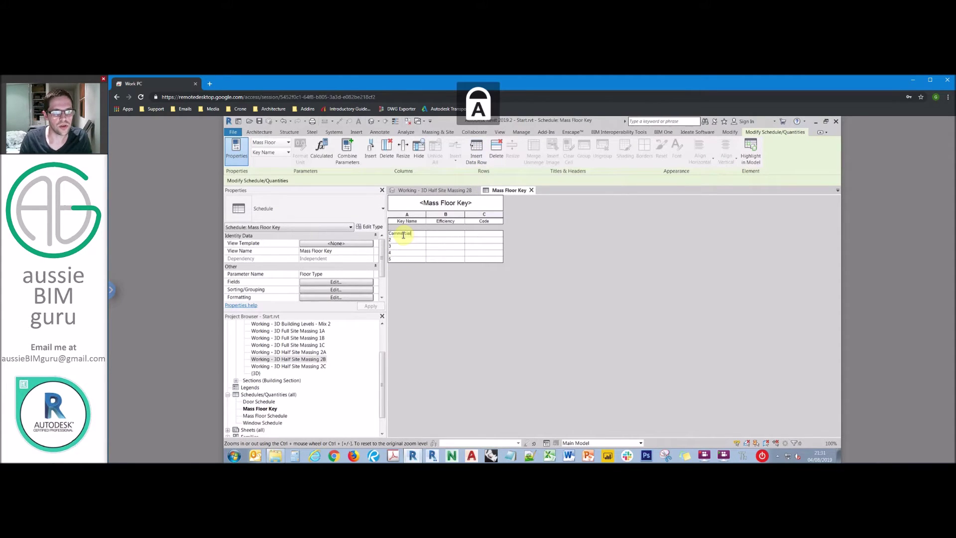
Name the second key in the Mass Floor Key schedule Residential.
{"action": "left_click", "coordinate": [409, 235]}
{"action": "type", "text": "R"}
{"action": "left_click", "coordinate": [408, 234]}
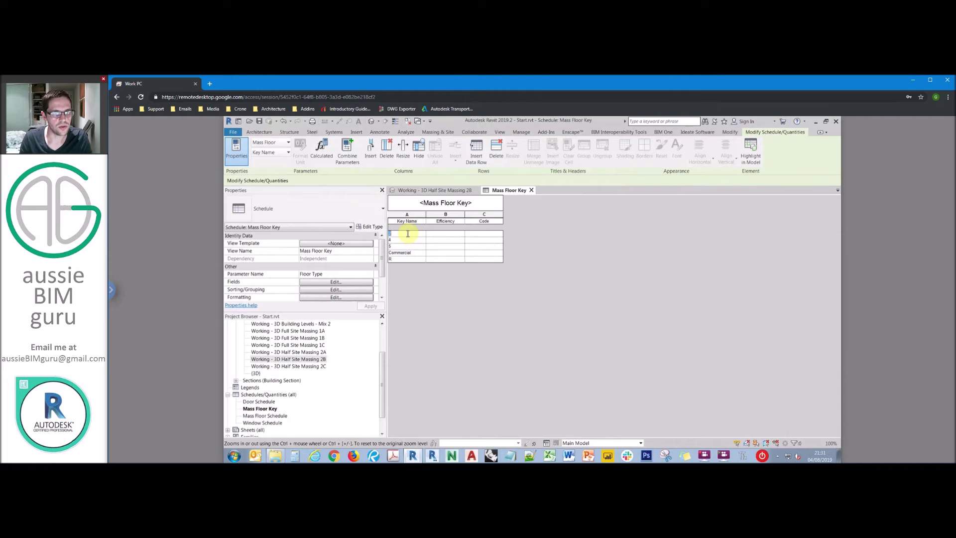
{"action": "type", "text": "2R"}
{"action": "key", "text": "Caps_Lock"}
{"action": "key", "text": "BackSpace"}
{"action": "key", "text": "Caps_Lock"}
{"action": "type", "text": "esidential"}
Name the third key in the Mass Floor Key schedule Carpark.
{"action": "left_click", "coordinate": [407, 253]}
{"action": "left_click", "coordinate": [404, 252]}
{"action": "key", "text": "Caps_Lock"}
{"action": "type", "text": "Carpark"}
{"action": "left_click", "coordinate": [401, 234]}
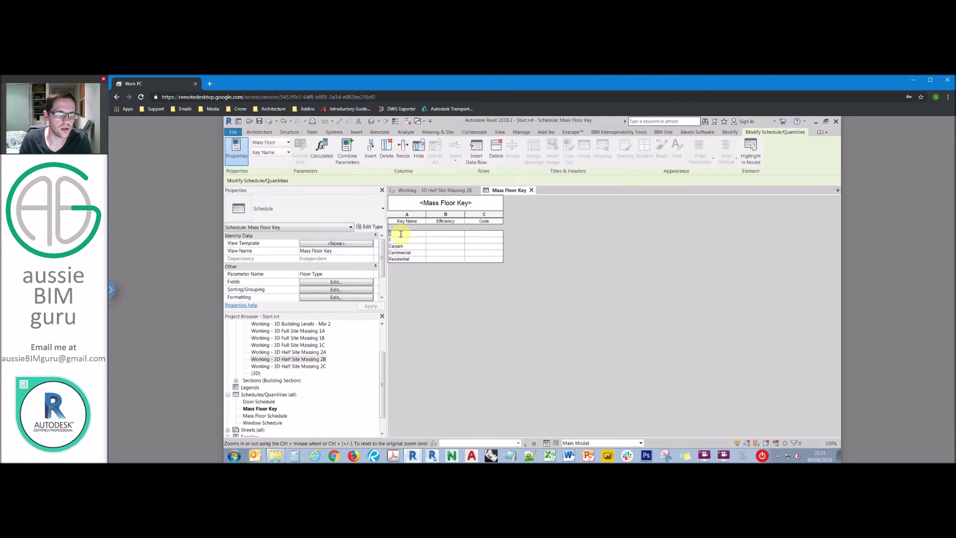
Name the next two keys in the Mass Floor Key schedule Bar and Lobby.
{"action": "key", "text": "Caps_Lock"}
{"action": "type", "text": "Bar"}
{"action": "left_click", "coordinate": [406, 244]}
{"action": "key", "text": "Caps_Lock"}
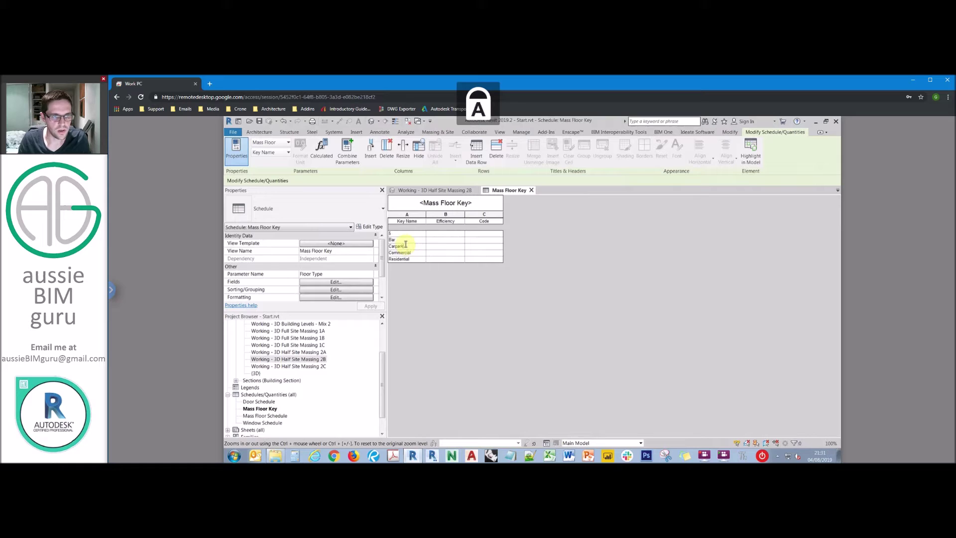
{"action": "left_click", "coordinate": [406, 234]}
{"action": "key", "text": "Caps_Lock"}
{"action": "type", "text": "Lo"}
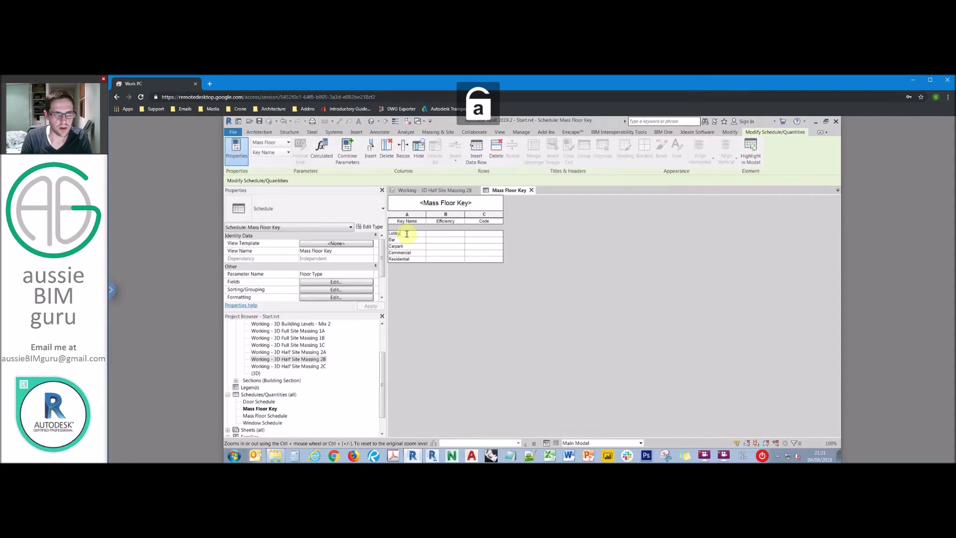
{"action": "type", "text": "bby"}
Insert another data row in the Mass Floor Key schedule and name its key Plant.
{"action": "left_click", "coordinate": [476, 149]}
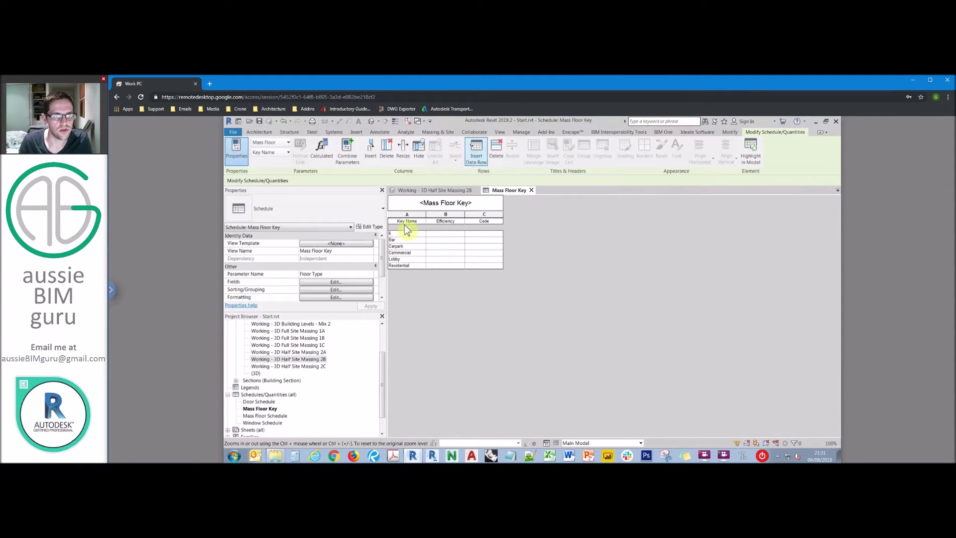
{"action": "key", "text": "Caps_Lock"}
{"action": "type", "text": "P"}
{"action": "key", "text": "Caps_Lock"}
{"action": "type", "text": "lant"}
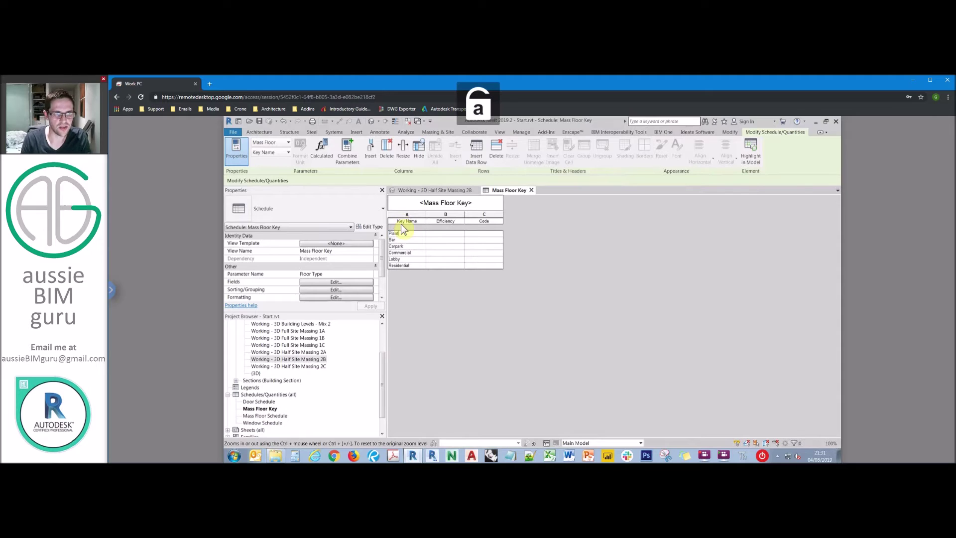
Set the Efficiency to 0.9 for the Bar and Residential keys and 0.85 for Commercial.
{"action": "left_click", "coordinate": [448, 233]}
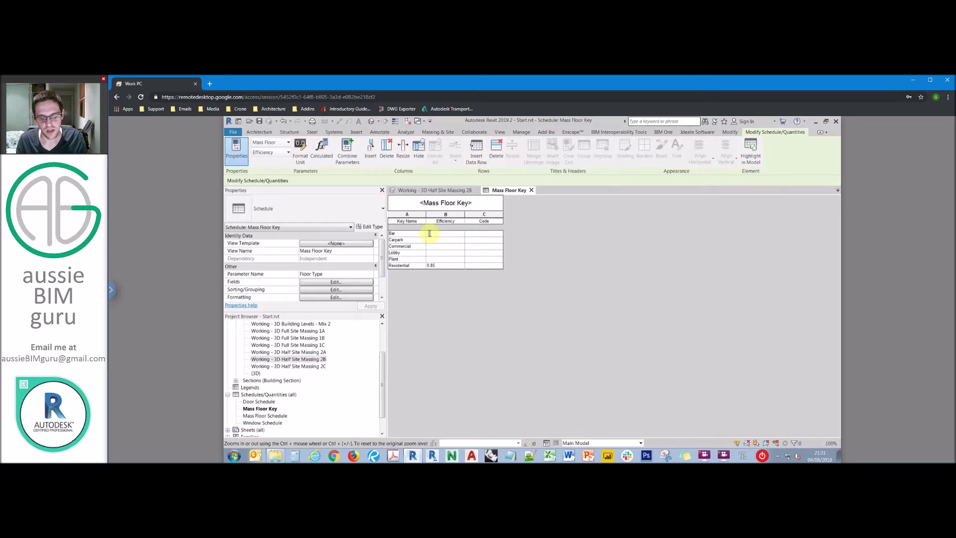
{"action": "double_click", "coordinate": [443, 265]}
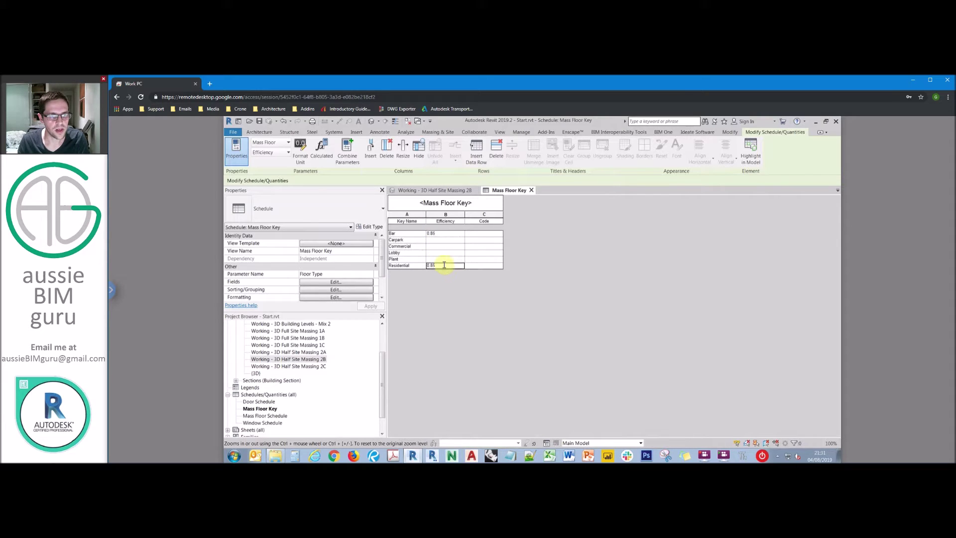
{"action": "double_click", "coordinate": [442, 234]}
{"action": "type", "text": "0.9"}
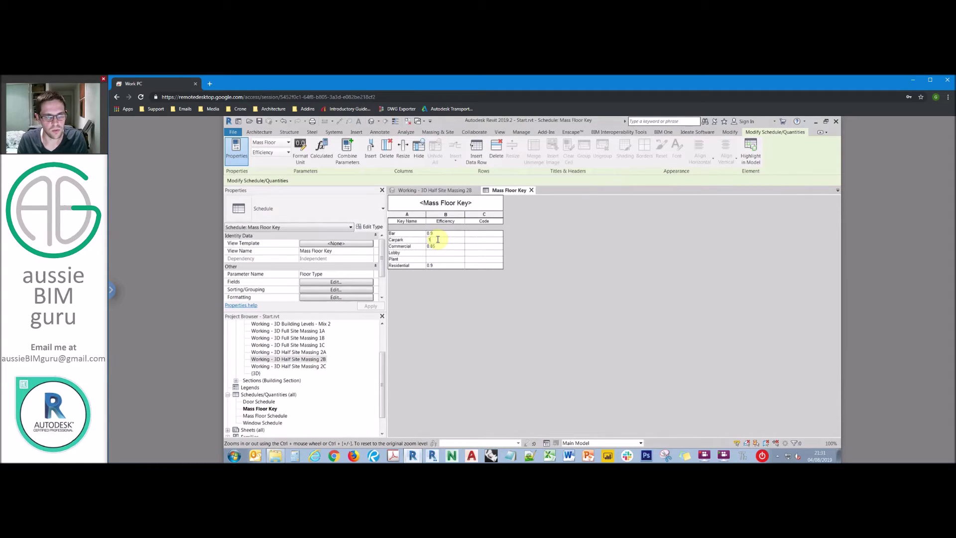
Set the Efficiency to 0.1 for Carpark, 0.9 for Lobby and 0.8 for Plant.
{"action": "left_click", "coordinate": [443, 240]}
{"action": "left_click", "coordinate": [444, 240]}
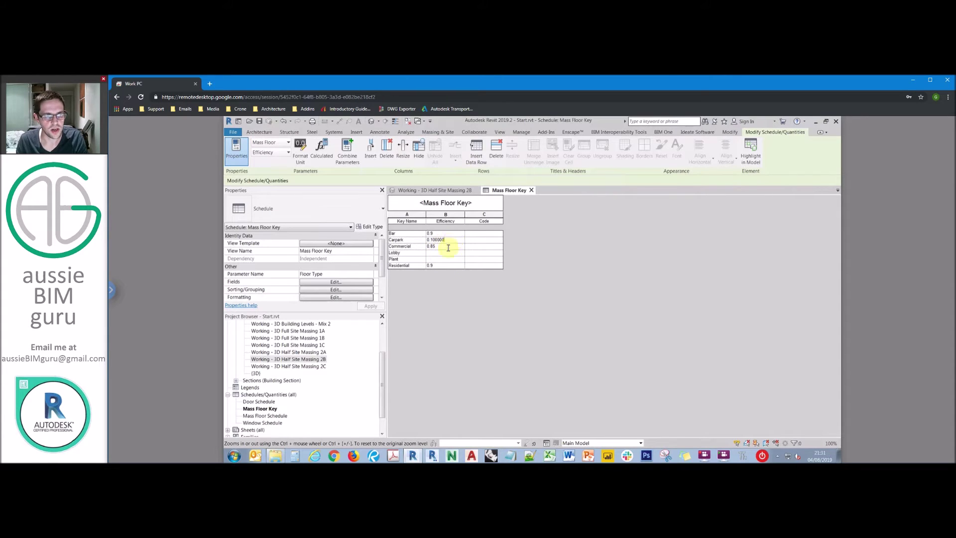
{"action": "left_click", "coordinate": [446, 254]}
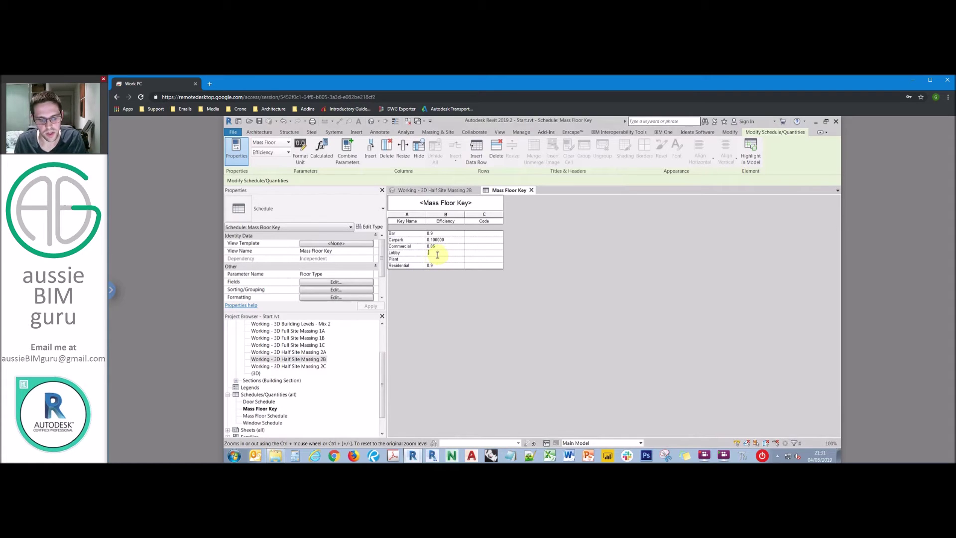
{"action": "left_click", "coordinate": [438, 259]}
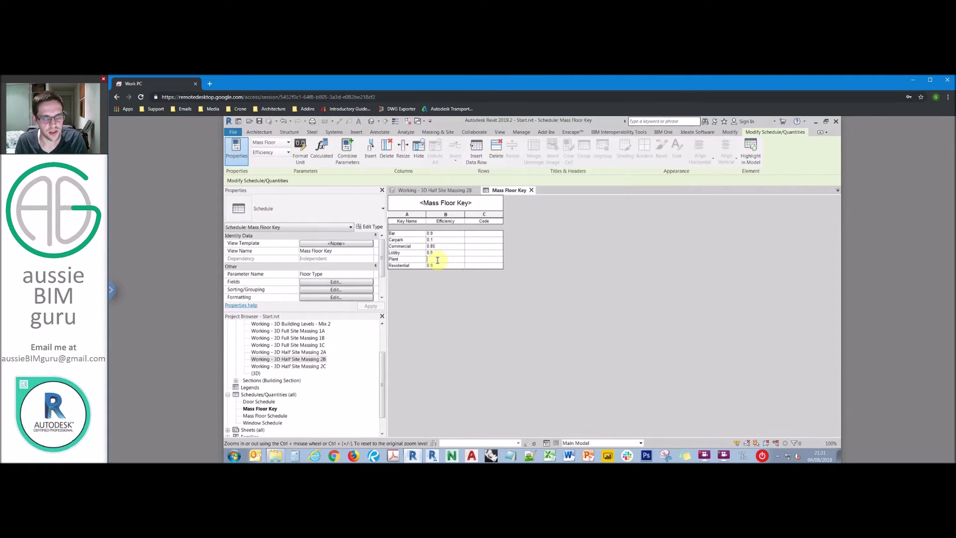
{"action": "left_click", "coordinate": [439, 246]}
Enter the codes BAR, CAR and COM for the Bar, Carpark and Commercial keys.
{"action": "left_click", "coordinate": [481, 238]}
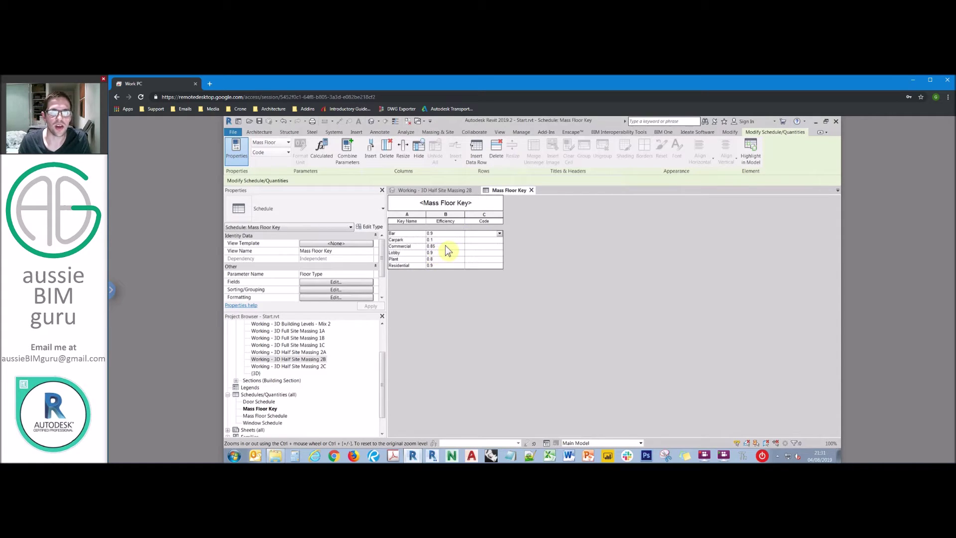
{"action": "type", "text": "BAR"}
{"action": "left_click", "coordinate": [471, 241]}
{"action": "type", "text": "CAR"}
{"action": "left_click", "coordinate": [471, 247]}
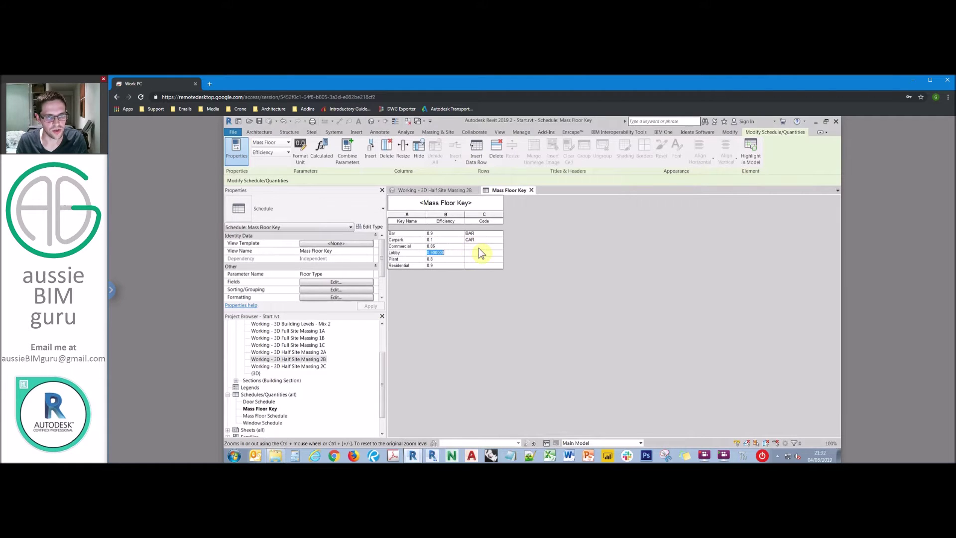
{"action": "type", "text": "COM"}
{"action": "key", "text": "shift+Tab"}
Enter the codes LOB, PLT and RES for the Lobby, Plant and Residential keys.
{"action": "left_click", "coordinate": [480, 253]}
{"action": "type", "text": "LON"}
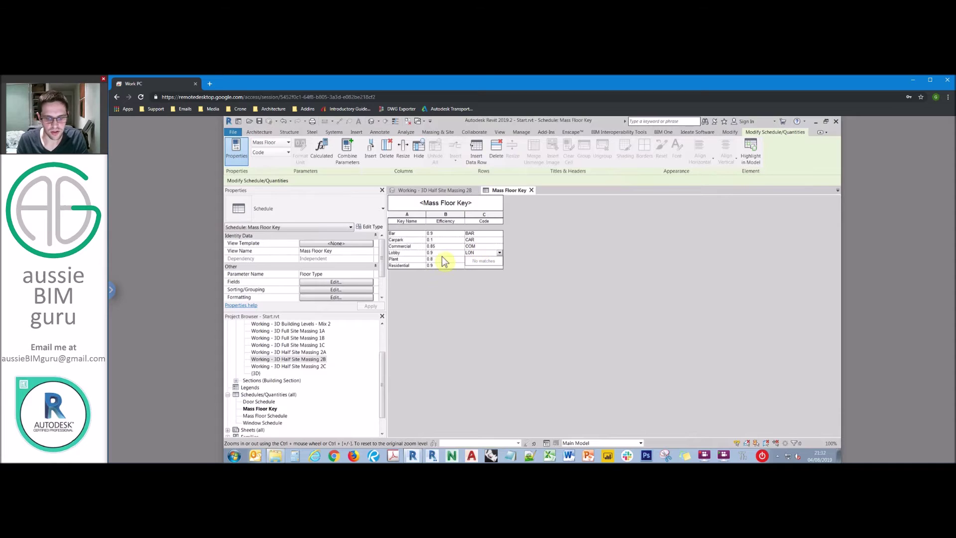
{"action": "key", "text": "BackSpace"}
{"action": "type", "text": "B"}
{"action": "left_click", "coordinate": [477, 265]}
{"action": "left_click", "coordinate": [477, 259]}
{"action": "type", "text": "PN"}
{"action": "key", "text": "BackSpace"}
{"action": "type", "text": "LT"}
{"action": "left_click", "coordinate": [435, 252]}
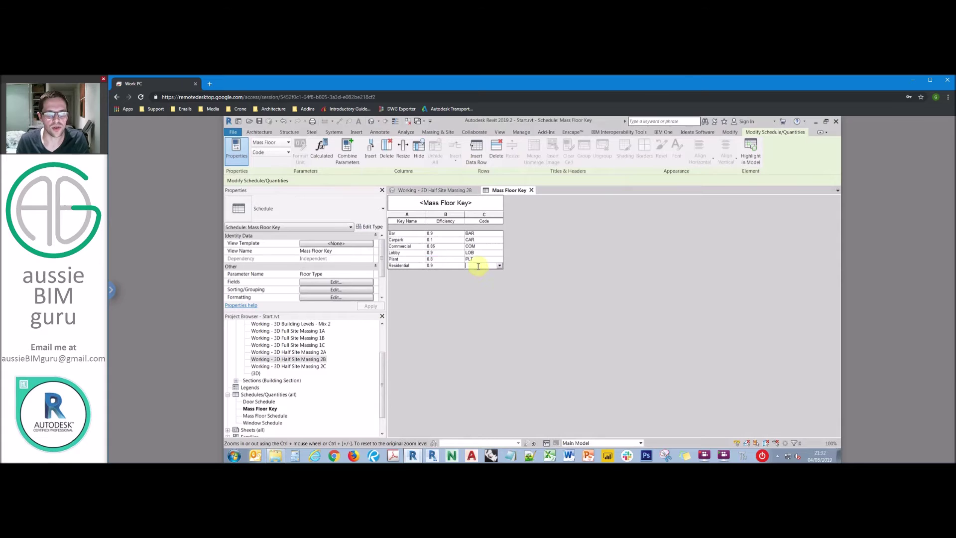
{"action": "left_click", "coordinate": [434, 246]}
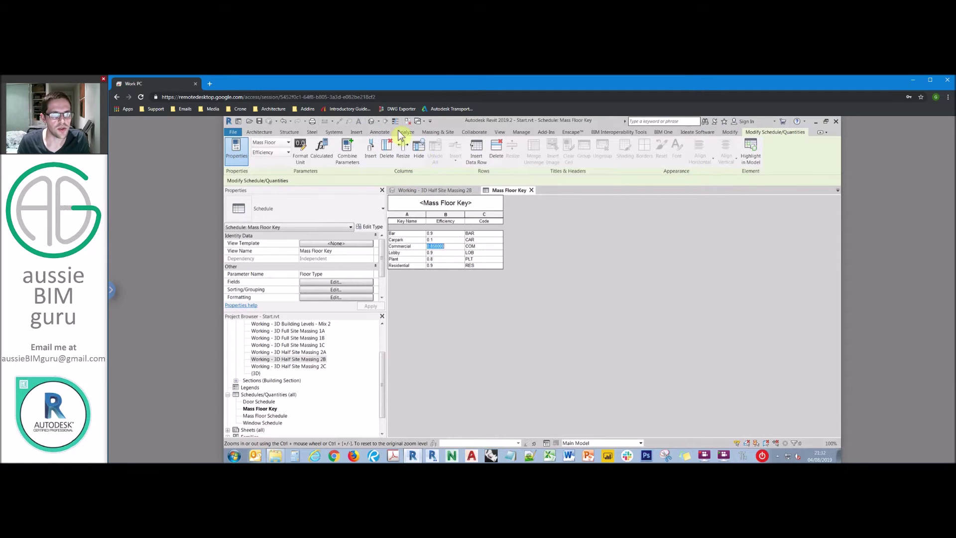
Open the Working - 3D Half Site Massing 2B view and make 2B - Comm/Resi the active design option.
{"action": "double_click", "coordinate": [316, 359]}
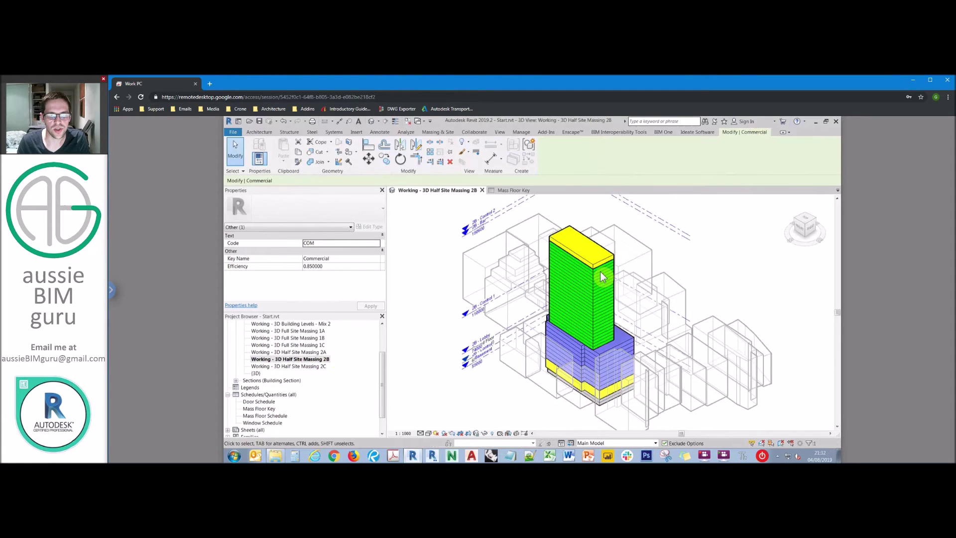
{"action": "key", "text": "Escape"}
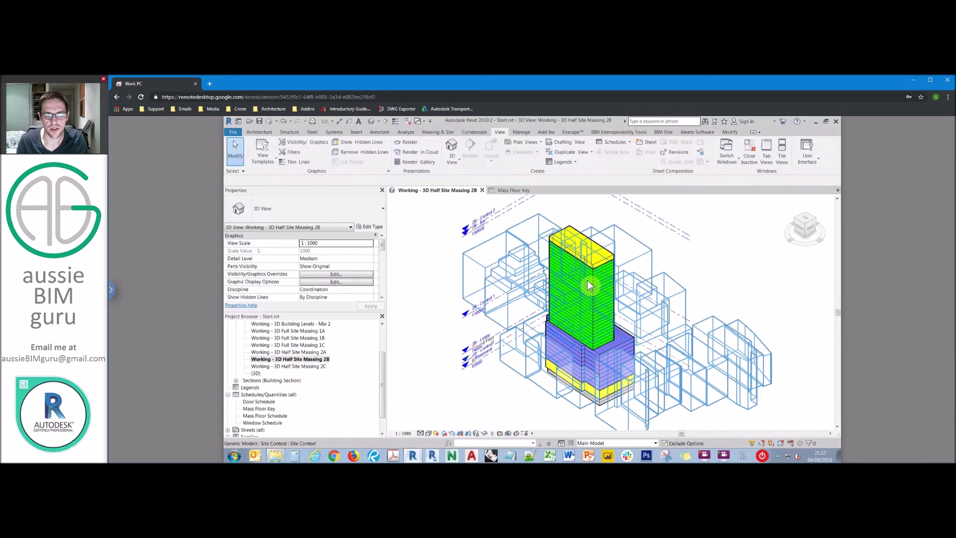
{"action": "left_click", "coordinate": [637, 442]}
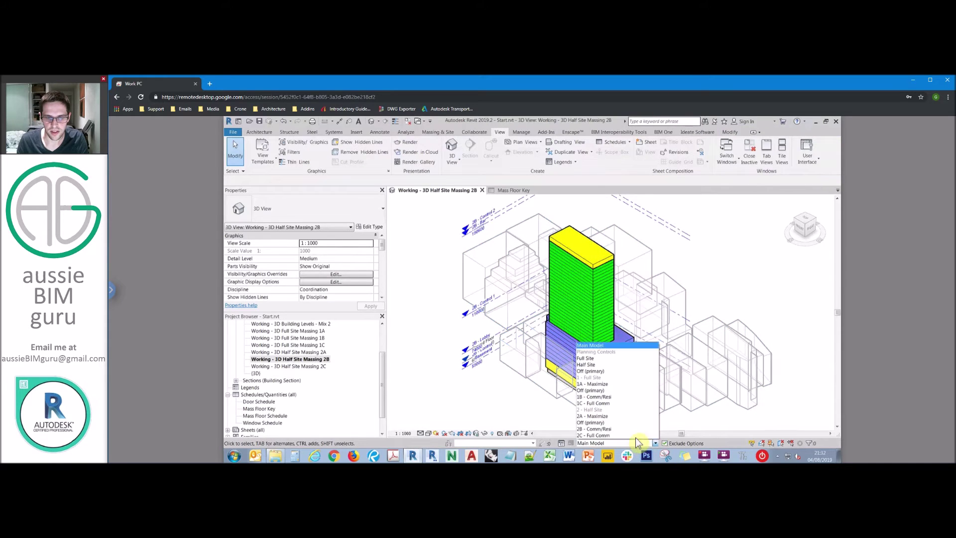
{"action": "left_click", "coordinate": [600, 429]}
Temporarily isolate the mass floor category in the 3D view and orbit to see the floor plates nearly side-on.
{"action": "left_click", "coordinate": [582, 282]}
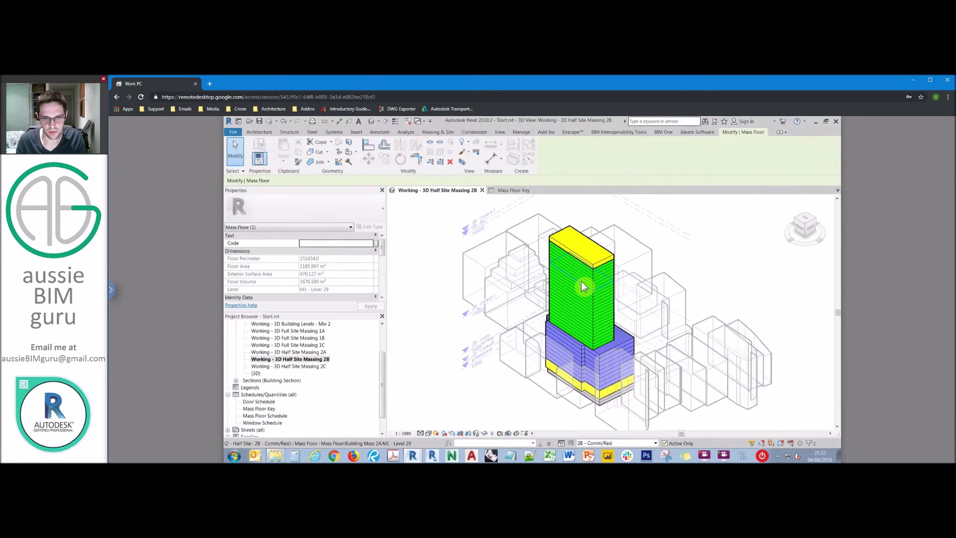
{"action": "key", "text": "i"}
{"action": "key", "text": "c"}
{"action": "left_click", "coordinate": [678, 308]}
{"action": "middle_click_drag", "start_coordinate": [679, 310], "coordinate": [683, 242], "text": "shift"}
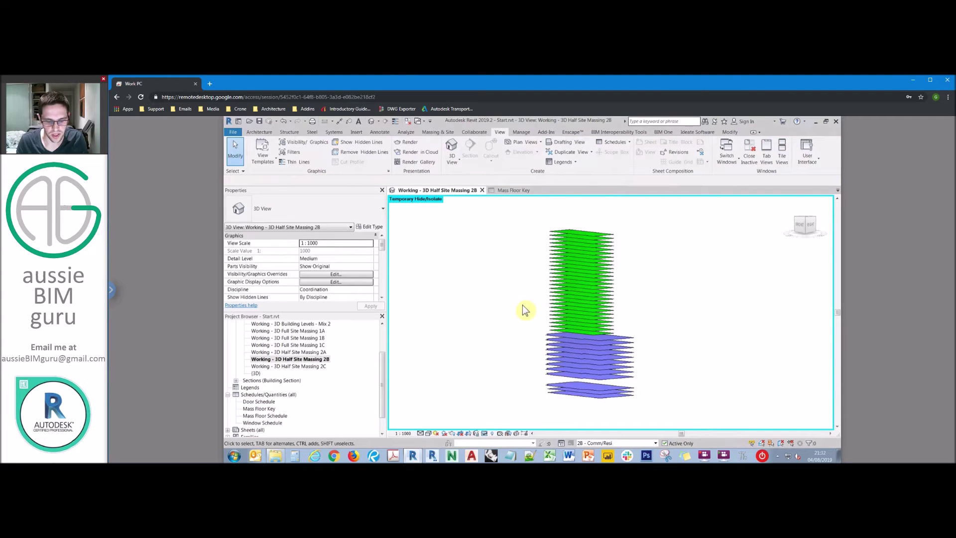
Remove the two mass floor area filters, more than and less than 2000, from the view's graphic overrides.
{"action": "key", "text": "v"}
{"action": "key", "text": "g"}
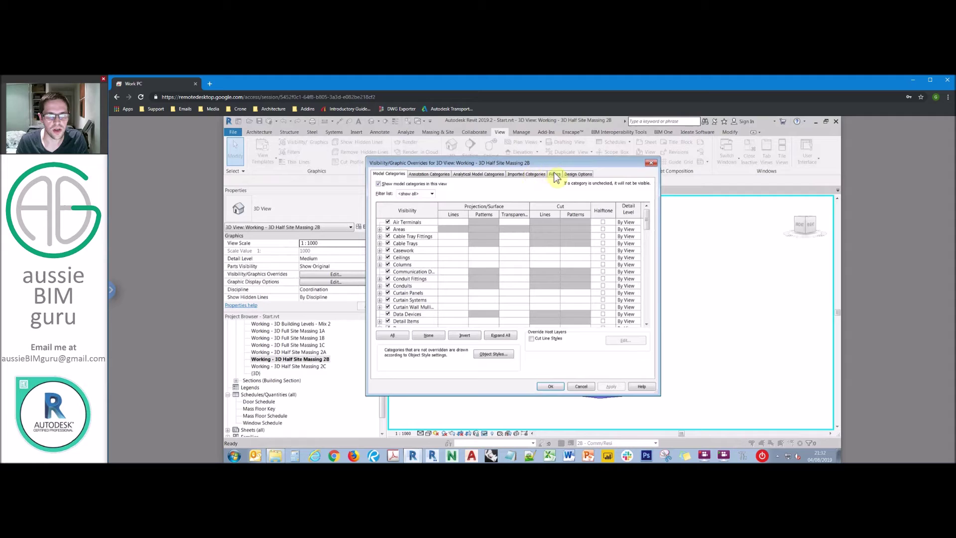
{"action": "left_click", "coordinate": [554, 175]}
{"action": "left_click", "coordinate": [427, 225]}
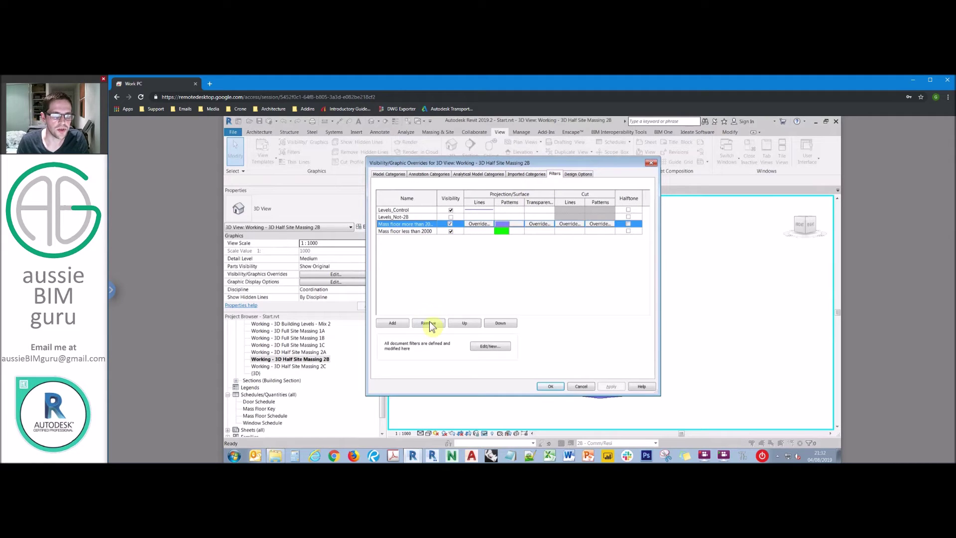
{"action": "left_click", "coordinate": [429, 323]}
{"action": "left_click", "coordinate": [429, 324]}
{"action": "left_click", "coordinate": [551, 387]}
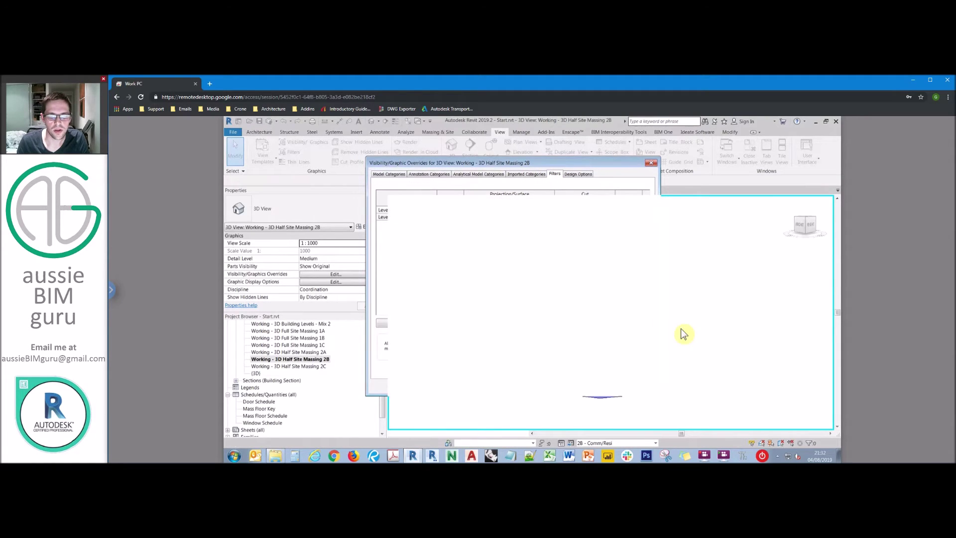
Select all mass floors of the building, set their Floor Type to Commercial, and check their Code and Efficiency.
{"action": "left_click_drag", "start_coordinate": [666, 404], "coordinate": [530, 190]}
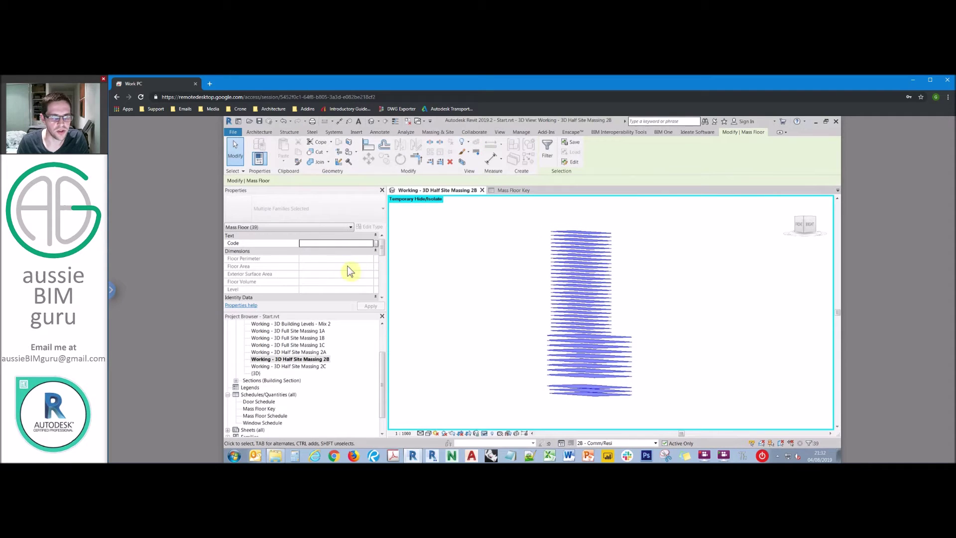
{"action": "left_click_drag", "start_coordinate": [385, 262], "coordinate": [384, 275]}
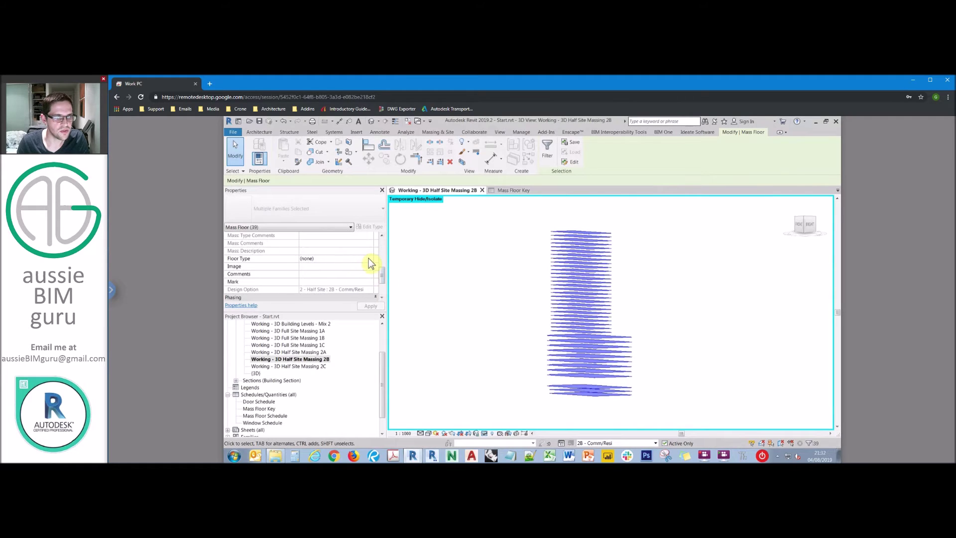
{"action": "left_click", "coordinate": [370, 259]}
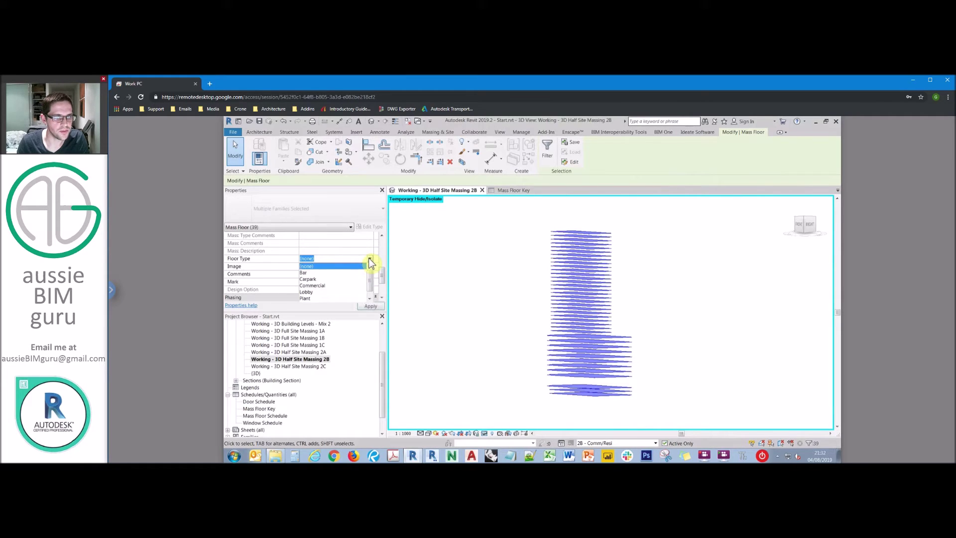
{"action": "left_click", "coordinate": [319, 286]}
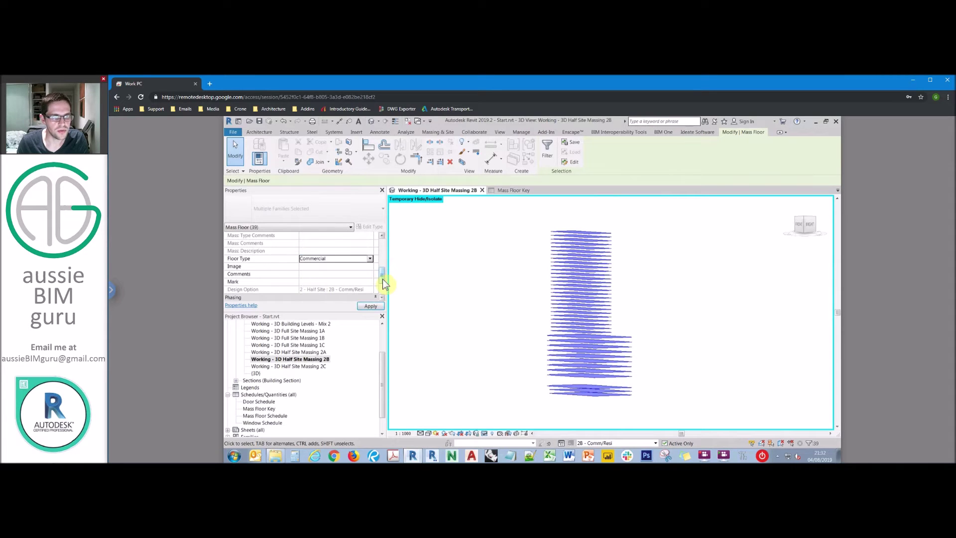
{"action": "left_click_drag", "start_coordinate": [383, 279], "coordinate": [383, 249]}
{"action": "scroll", "coordinate": [383, 249], "scroll_direction": "up", "scroll_amount": 2}
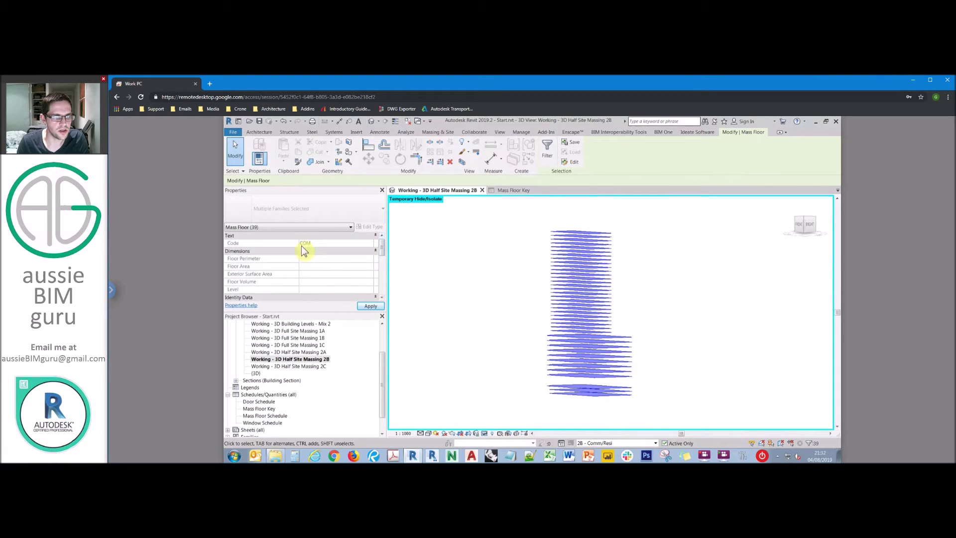
{"action": "left_click_drag", "start_coordinate": [382, 248], "coordinate": [384, 288]}
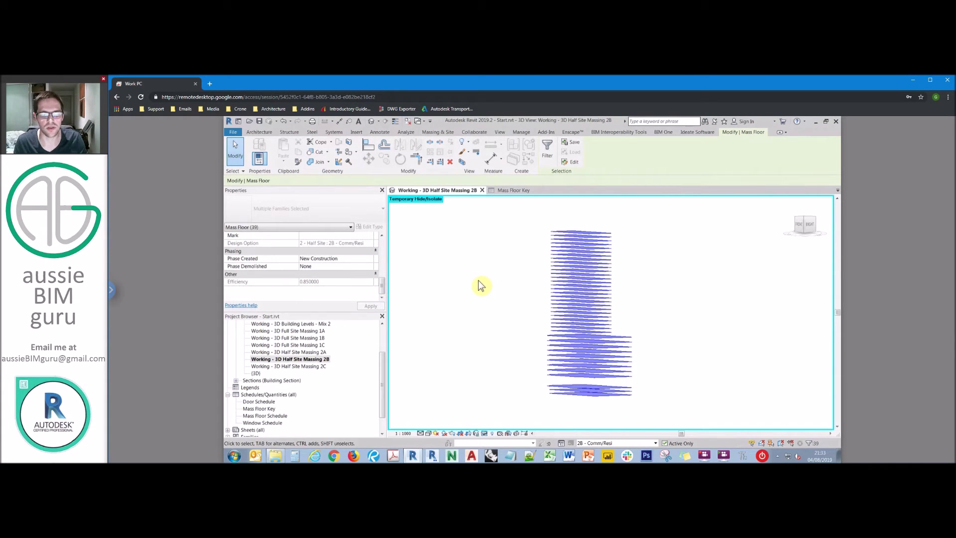
Set the Floor Type of the upper tower's mass floors, except the topmost one, to Residential and check their Code and Efficiency.
{"action": "left_click", "coordinate": [623, 303]}
{"action": "scroll", "coordinate": [624, 346], "scroll_direction": "up", "scroll_amount": 2}
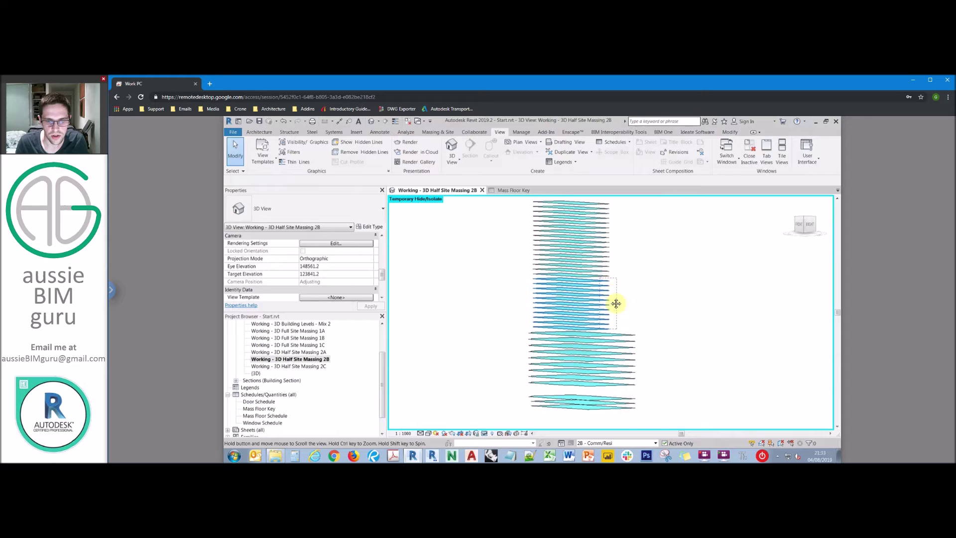
{"action": "scroll", "coordinate": [614, 303], "scroll_direction": "up", "scroll_amount": 1}
{"action": "scroll", "coordinate": [608, 258], "scroll_direction": "down", "scroll_amount": 1}
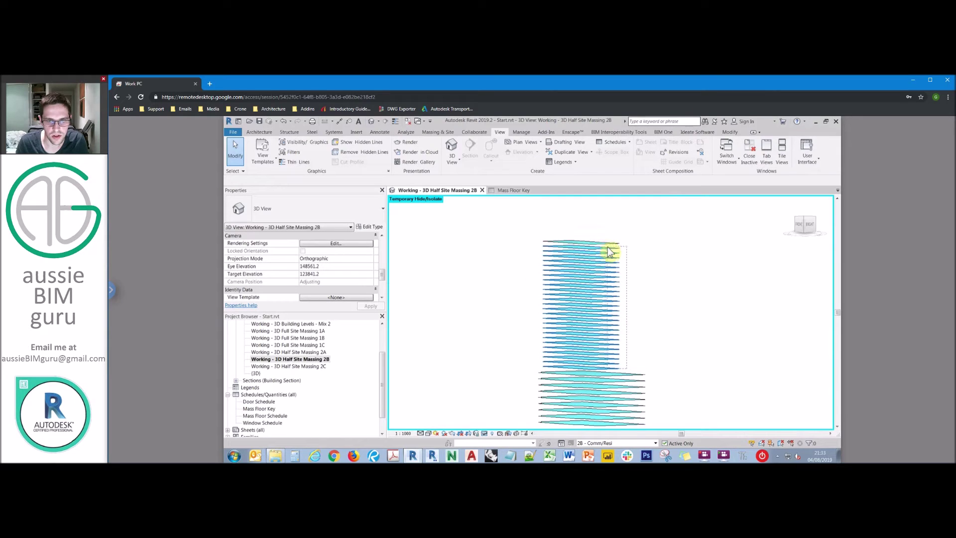
{"action": "left_click", "coordinate": [610, 252]}
{"action": "scroll", "coordinate": [383, 276], "scroll_direction": "up", "scroll_amount": 3}
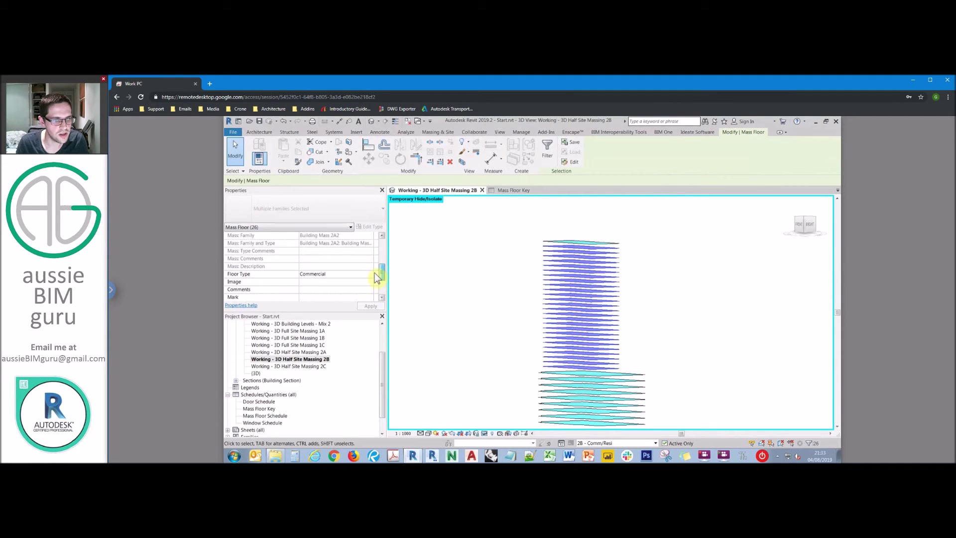
{"action": "left_click", "coordinate": [367, 274]}
{"action": "left_click", "coordinate": [370, 274]}
{"action": "scroll", "coordinate": [321, 300], "scroll_direction": "down", "scroll_amount": 2}
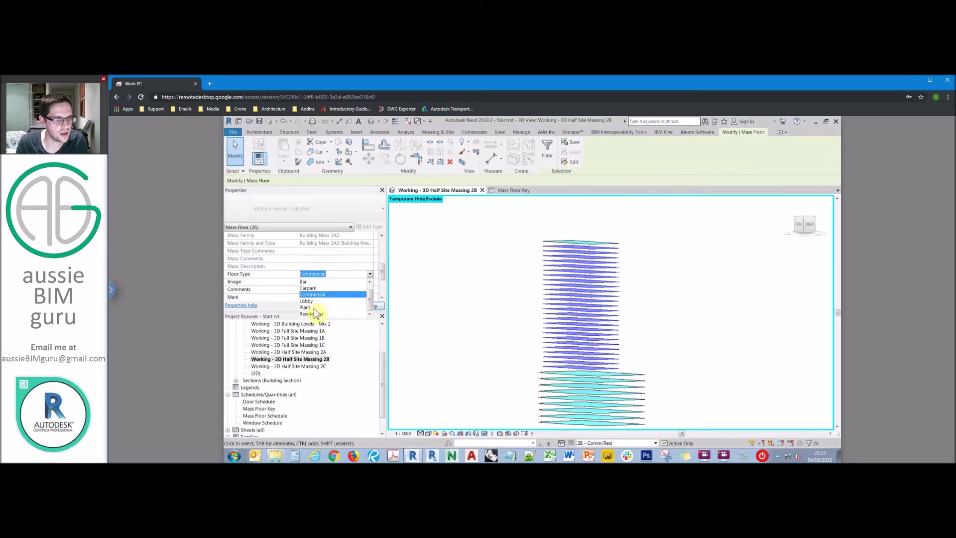
{"action": "left_click", "coordinate": [316, 314]}
{"action": "scroll", "coordinate": [327, 249], "scroll_direction": "up", "scroll_amount": 3}
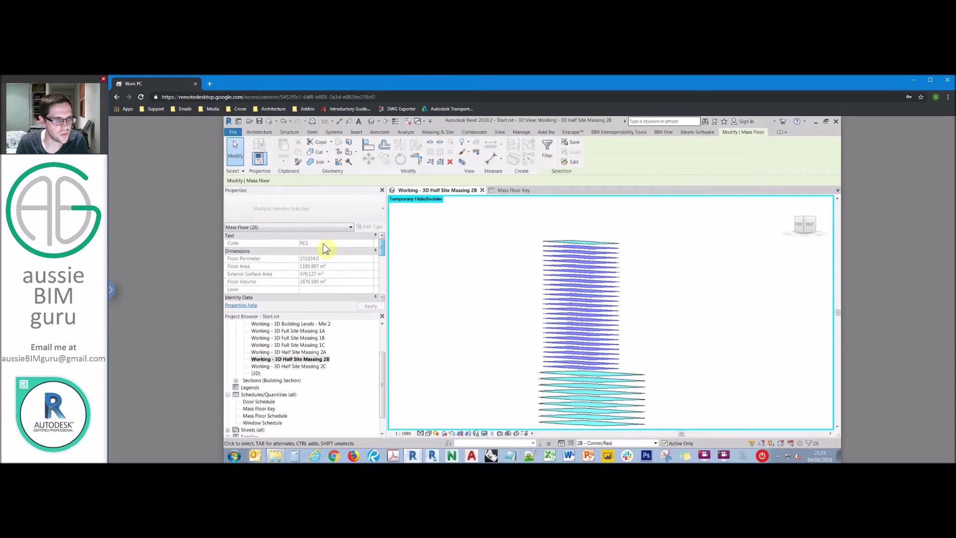
{"action": "scroll", "coordinate": [378, 265], "scroll_direction": "down", "scroll_amount": 5}
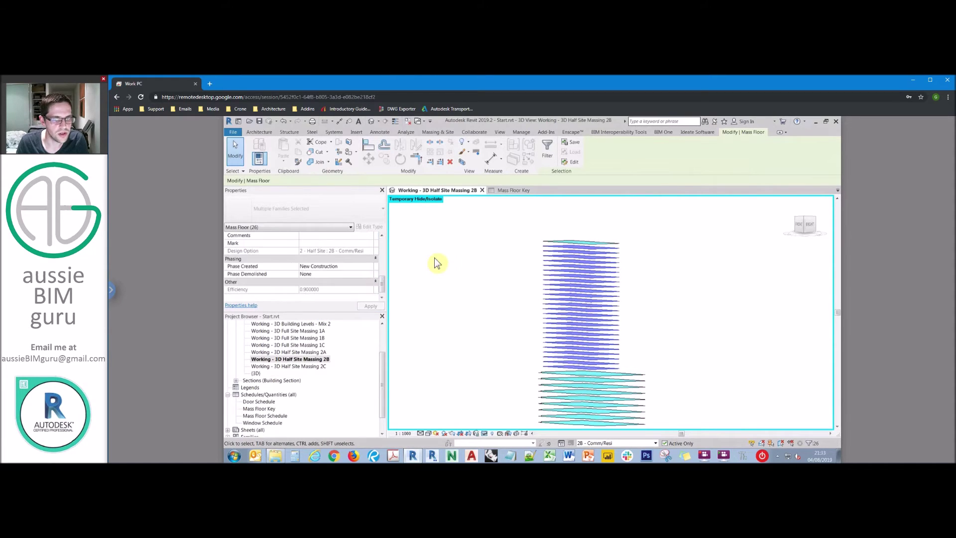
Set the Floor Type of the tower's topmost mass floor to Bar.
{"action": "left_click", "coordinate": [550, 239]}
{"action": "left_click", "coordinate": [592, 250]}
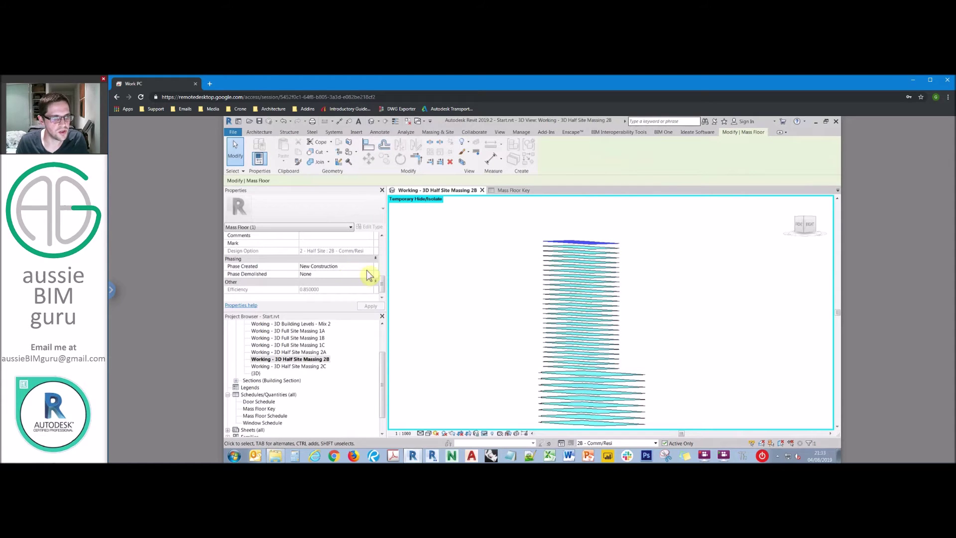
{"action": "scroll", "coordinate": [379, 277], "scroll_direction": "up", "scroll_amount": 1}
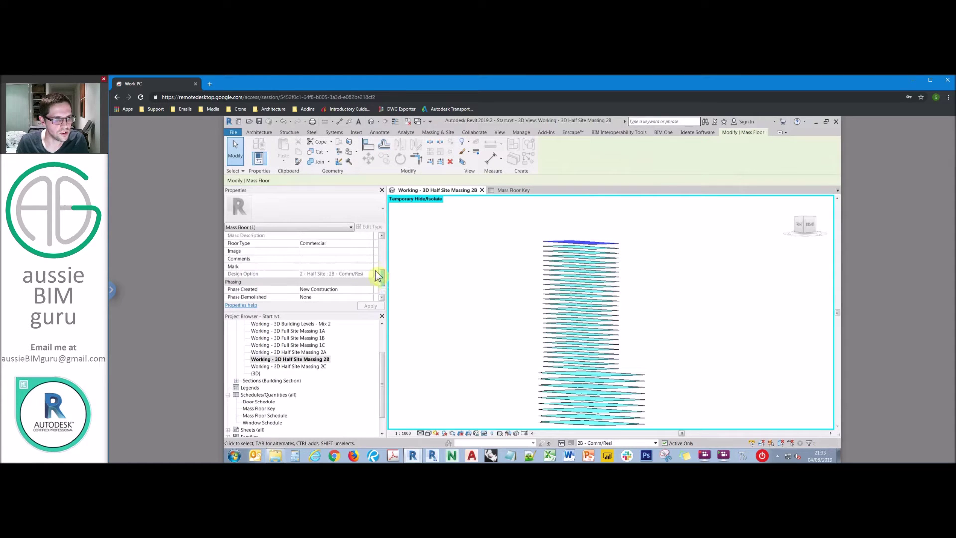
{"action": "left_click", "coordinate": [371, 244]}
{"action": "left_click", "coordinate": [312, 256]}
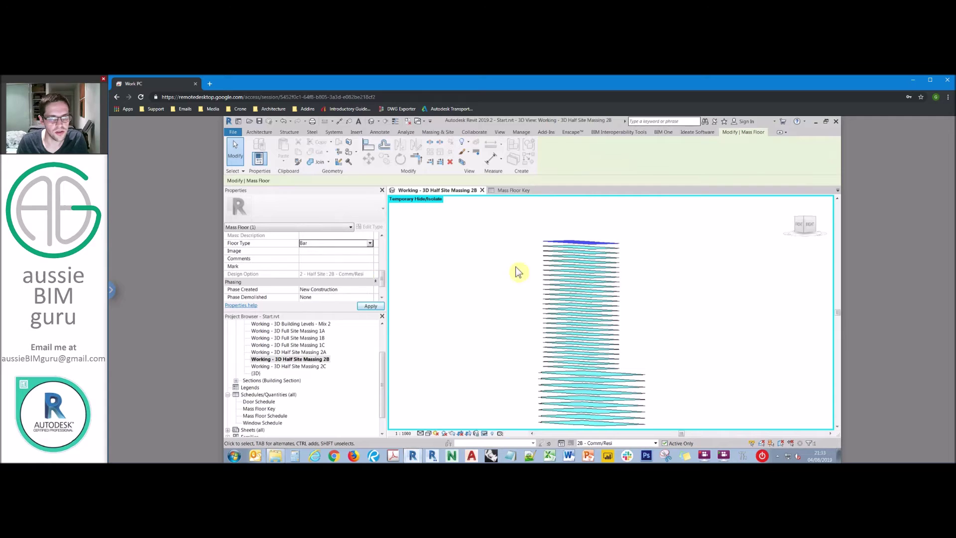
Select the mass floor just below the topmost one and the podium's lowest floor, and set their Floor Type to Plant.
{"action": "left_click", "coordinate": [607, 249]}
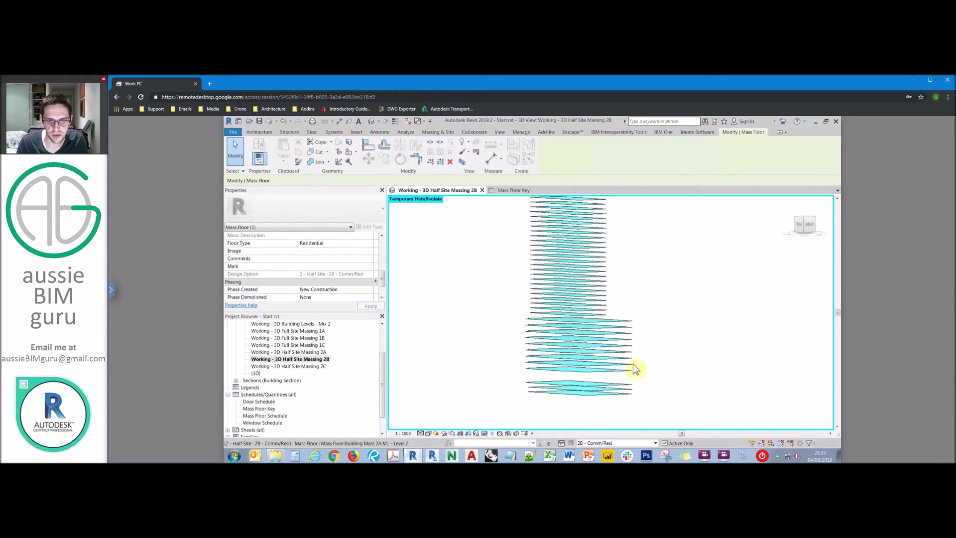
{"action": "left_click", "coordinate": [628, 371], "text": "ctrl"}
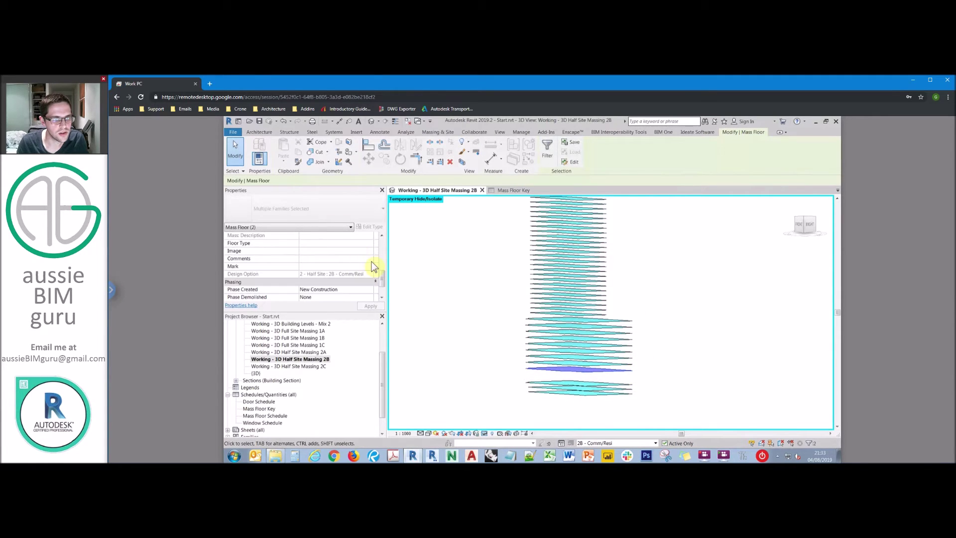
{"action": "left_click", "coordinate": [373, 244]}
{"action": "left_click", "coordinate": [319, 288]}
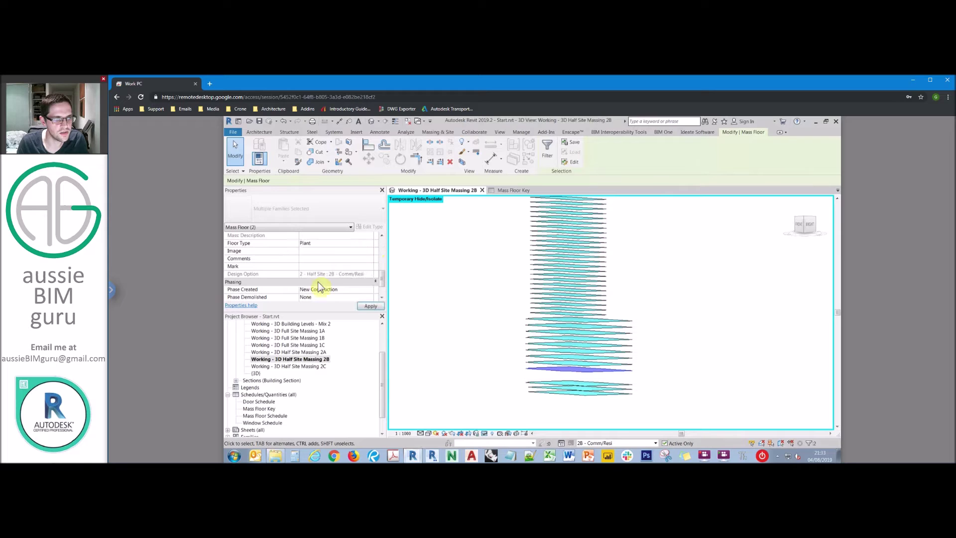
Change the Floor Type of the upper mass floor in the separate lowest group, and of the two floors beneath it.
{"action": "left_click", "coordinate": [606, 387], "text": "ctrl"}
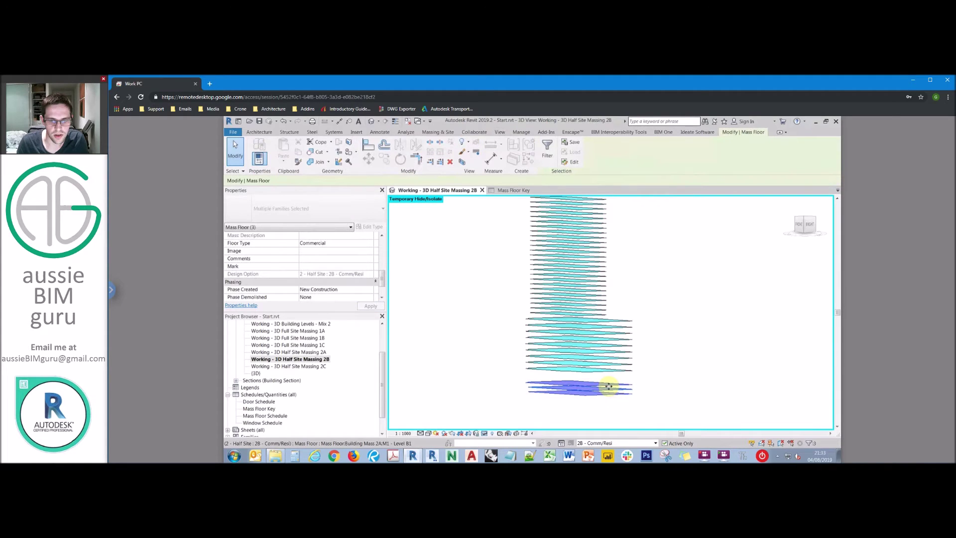
{"action": "left_click", "coordinate": [610, 382]}
{"action": "left_click", "coordinate": [369, 242]}
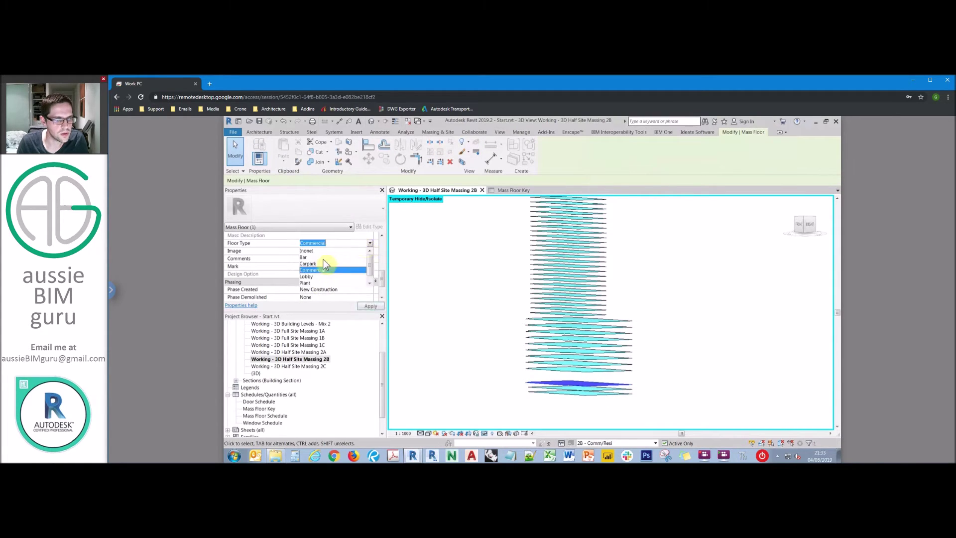
{"action": "left_click", "coordinate": [632, 393], "text": "ctrl"}
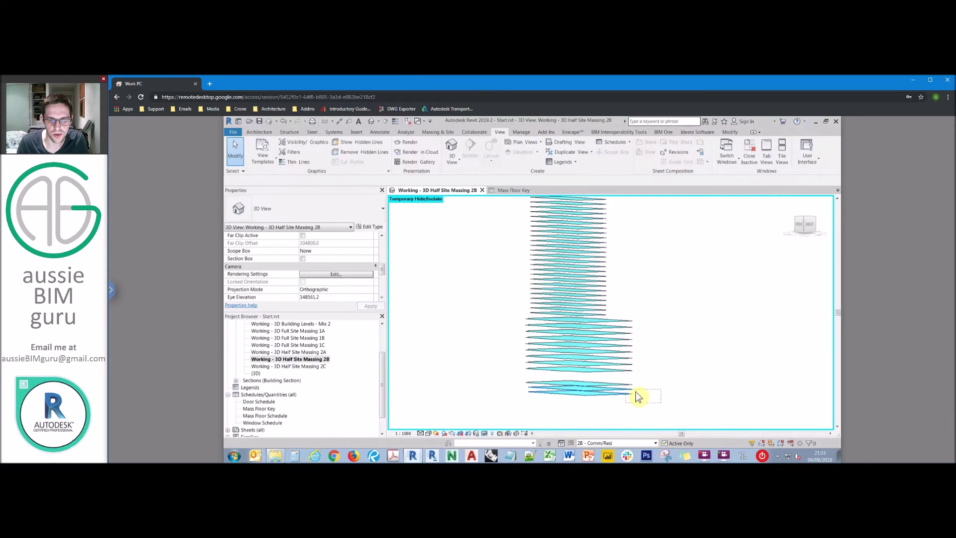
{"action": "left_click", "coordinate": [371, 244]}
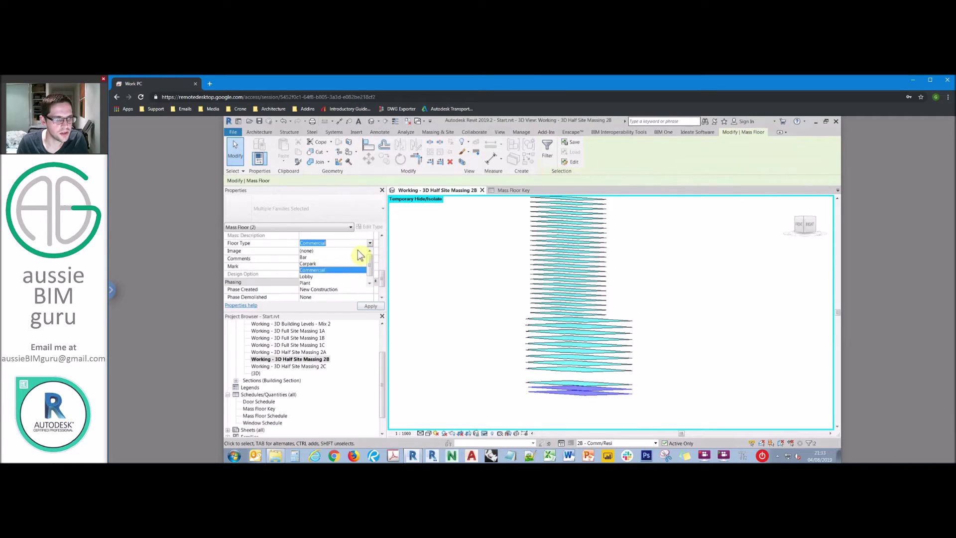
{"action": "left_click", "coordinate": [320, 271]}
Clear the selection and reset the temporary hide/isolate so the whole massing model is shown in the 3D view.
{"action": "left_click", "coordinate": [515, 414]}
{"action": "left_click", "coordinate": [492, 432]}
{"action": "left_click", "coordinate": [498, 425]}
{"action": "middle_click_drag", "start_coordinate": [482, 348], "coordinate": [476, 115], "text": "shift"}
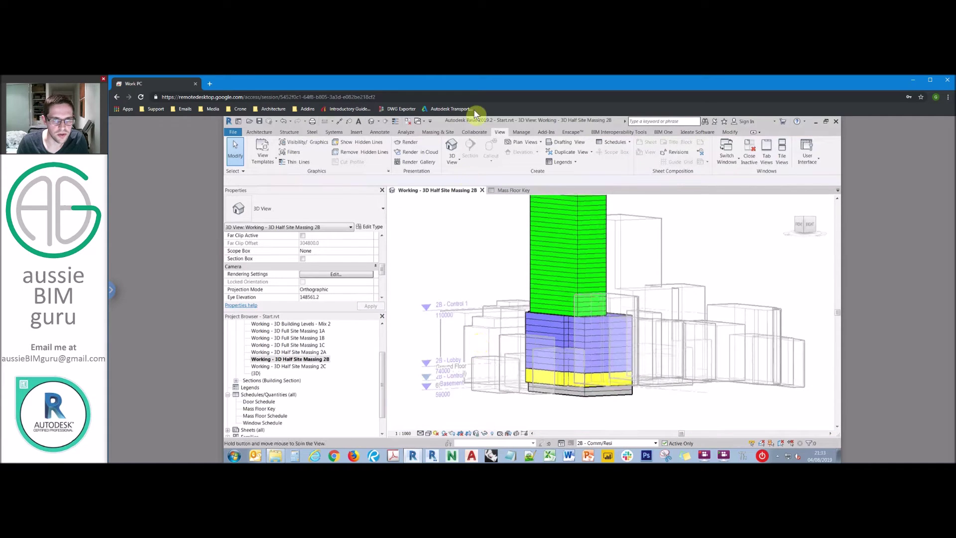
Open the project's view filters, look through the mass floor filters, and set the Mass floor_Bar rule to Code equals BAR.
{"action": "left_click", "coordinate": [293, 153]}
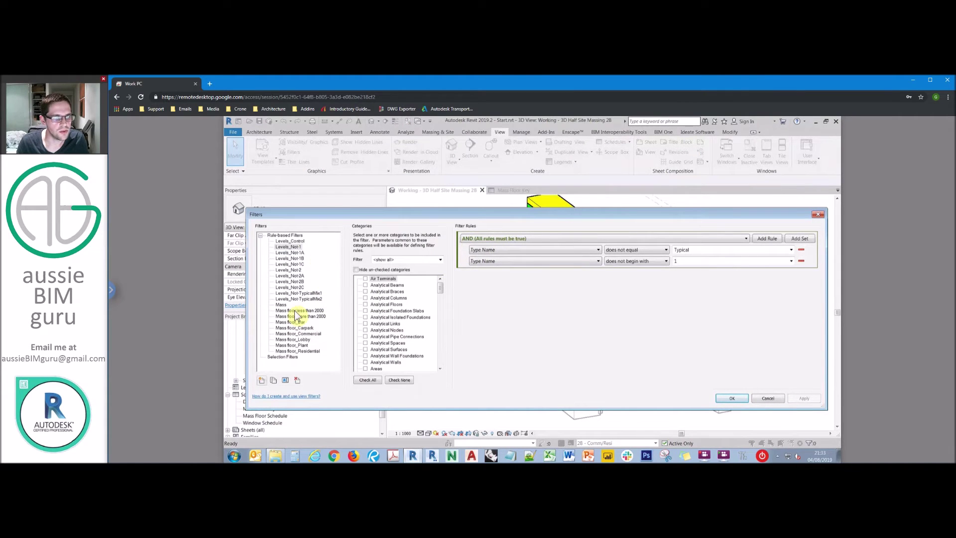
{"action": "left_click", "coordinate": [298, 323]}
{"action": "left_click", "coordinate": [302, 328]}
{"action": "left_click", "coordinate": [302, 339]}
{"action": "left_click", "coordinate": [303, 351]}
{"action": "left_click", "coordinate": [302, 322]}
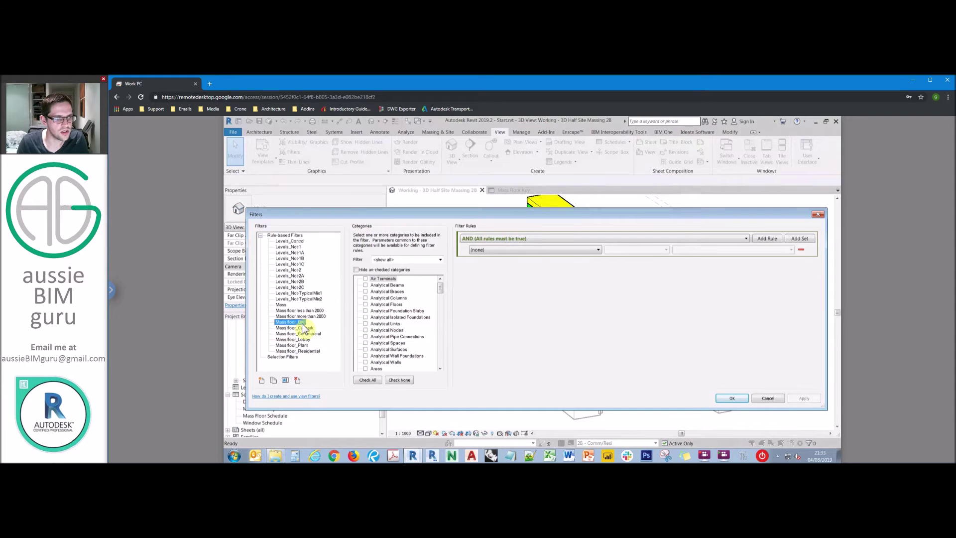
{"action": "left_click", "coordinate": [499, 250]}
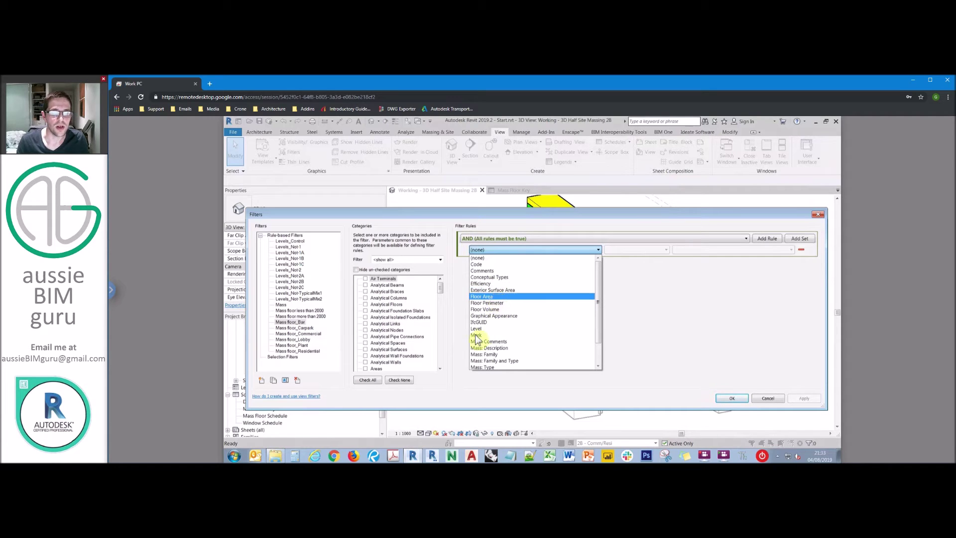
{"action": "left_click", "coordinate": [485, 265]}
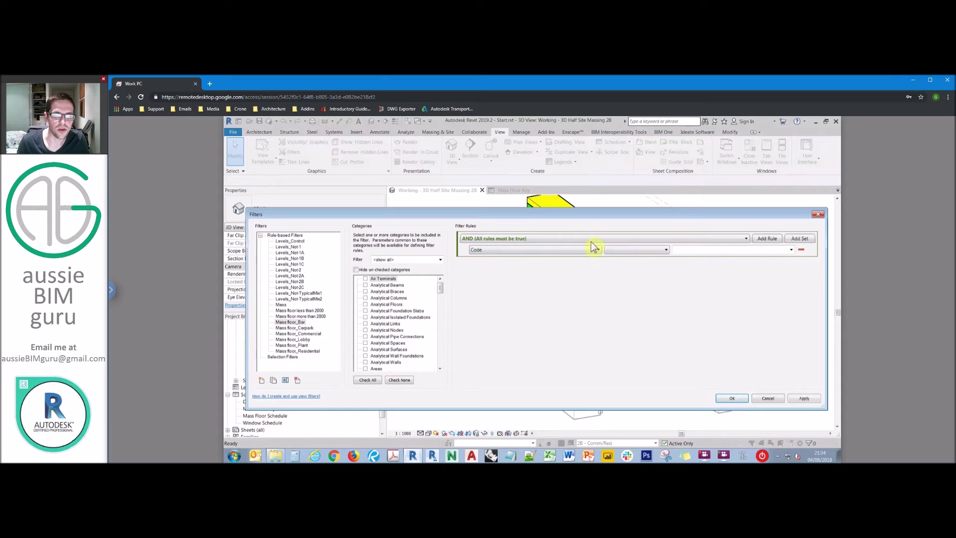
{"action": "left_click", "coordinate": [637, 250]}
{"action": "left_click", "coordinate": [793, 249]}
{"action": "left_click", "coordinate": [793, 250]}
{"action": "left_click", "coordinate": [762, 264]}
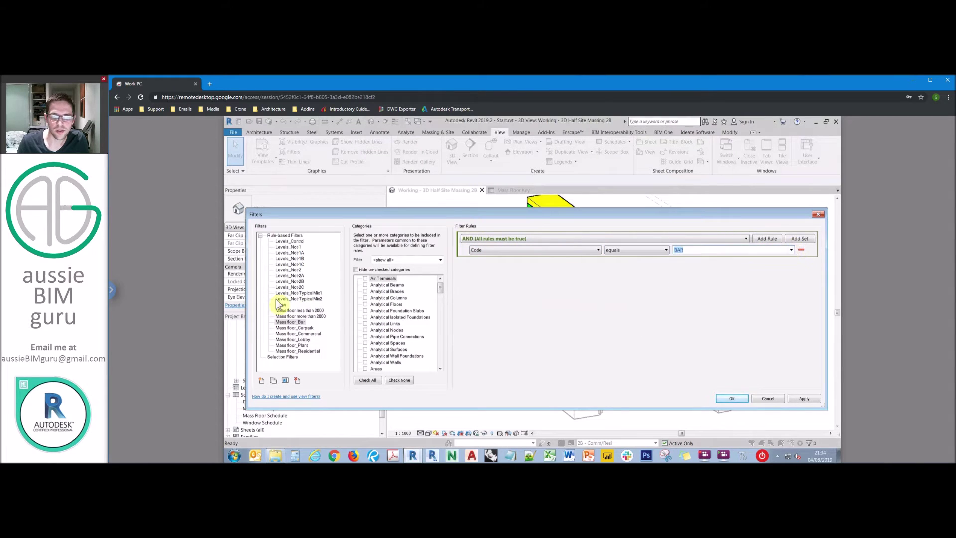
Set the rule of the Mass floor_Carpark filter to Code equals CAR.
{"action": "left_click", "coordinate": [521, 248]}
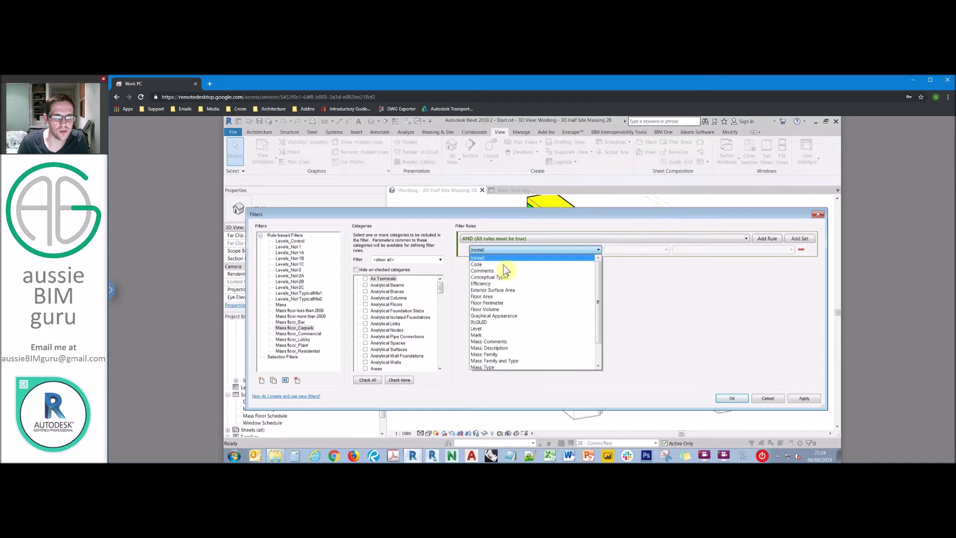
{"action": "left_click", "coordinate": [498, 264]}
{"action": "left_click", "coordinate": [637, 249]}
{"action": "left_click", "coordinate": [629, 258]}
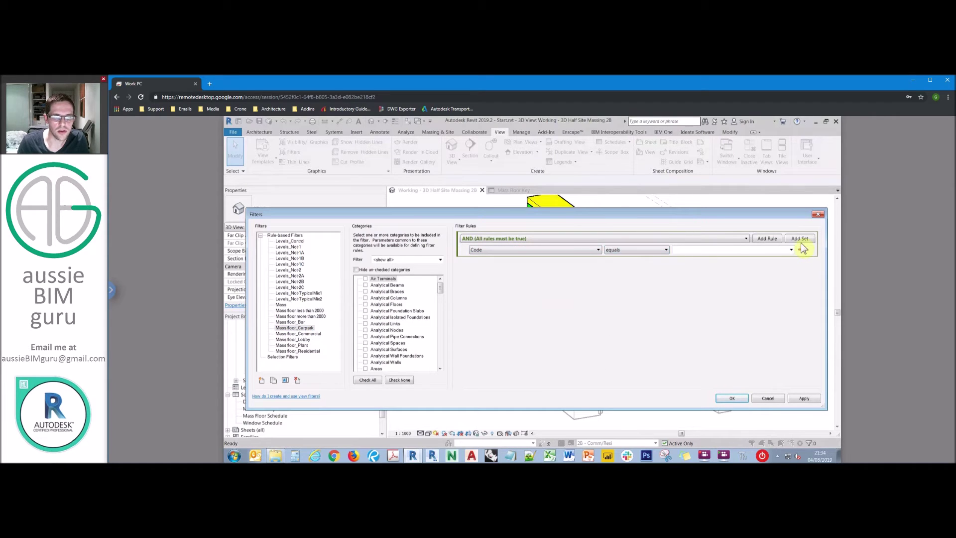
{"action": "left_click", "coordinate": [792, 249]}
{"action": "left_click", "coordinate": [724, 256]}
Set the rule of the Mass floor_Commercial filter to Code equals COM.
{"action": "left_click", "coordinate": [311, 328]}
{"action": "key", "text": "Down"}
{"action": "left_click", "coordinate": [498, 250]}
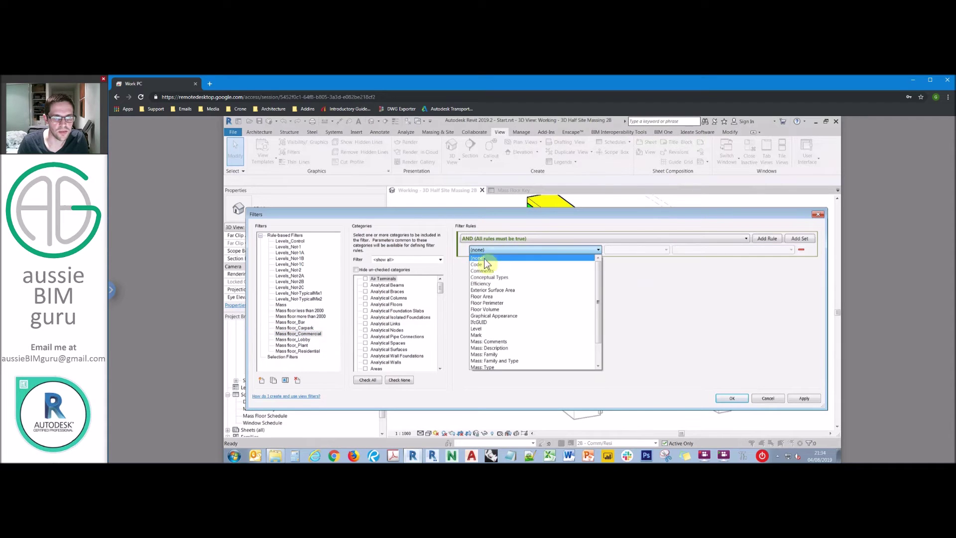
{"action": "left_click", "coordinate": [488, 265]}
{"action": "left_click", "coordinate": [618, 250]}
{"action": "left_click", "coordinate": [619, 257]}
{"action": "left_click", "coordinate": [792, 250]}
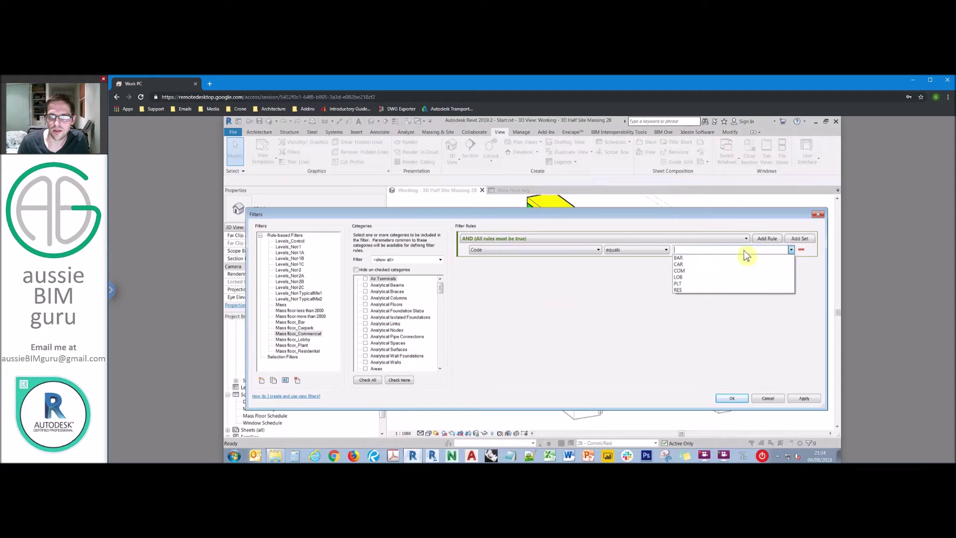
{"action": "left_click", "coordinate": [698, 272]}
Set the rule of the Mass floor_Lobby filter to Code equals LOB.
{"action": "left_click", "coordinate": [518, 251]}
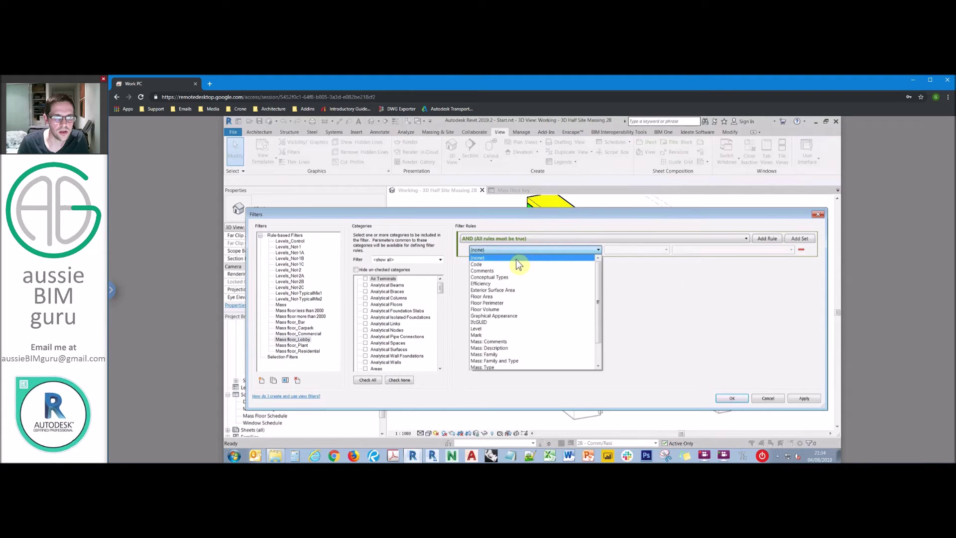
{"action": "left_click", "coordinate": [521, 264]}
{"action": "left_click", "coordinate": [618, 251]}
{"action": "left_click", "coordinate": [617, 257]}
{"action": "left_click", "coordinate": [636, 251]}
{"action": "left_click", "coordinate": [765, 250]}
{"action": "left_click", "coordinate": [792, 252]}
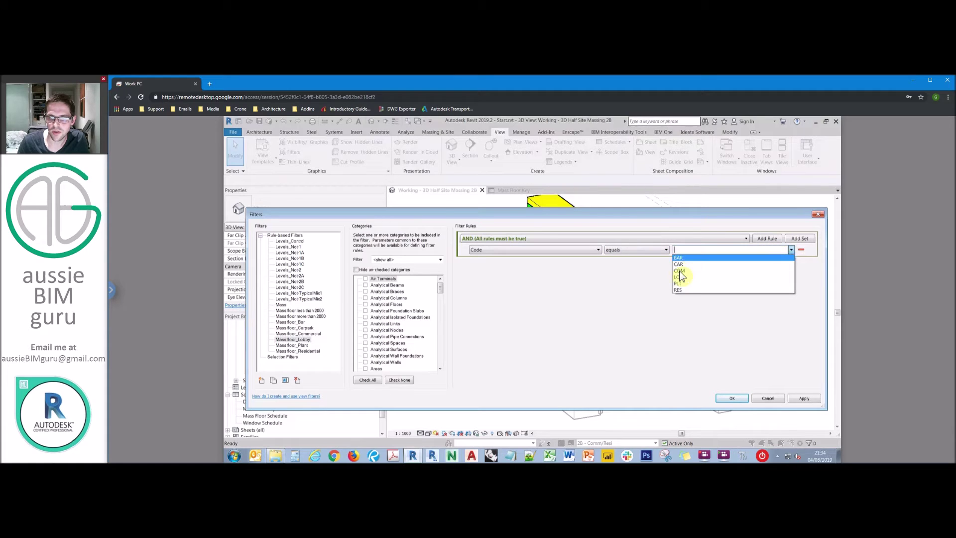
{"action": "left_click", "coordinate": [680, 278]}
Set the rule of the Mass floor_Residential filter to Code equals RES.
{"action": "left_click", "coordinate": [299, 350]}
{"action": "left_click", "coordinate": [527, 250]}
{"action": "left_click", "coordinate": [549, 258]}
{"action": "left_click", "coordinate": [618, 258]}
{"action": "left_click", "coordinate": [625, 255]}
{"action": "left_click", "coordinate": [791, 250]}
{"action": "left_click", "coordinate": [697, 283]}
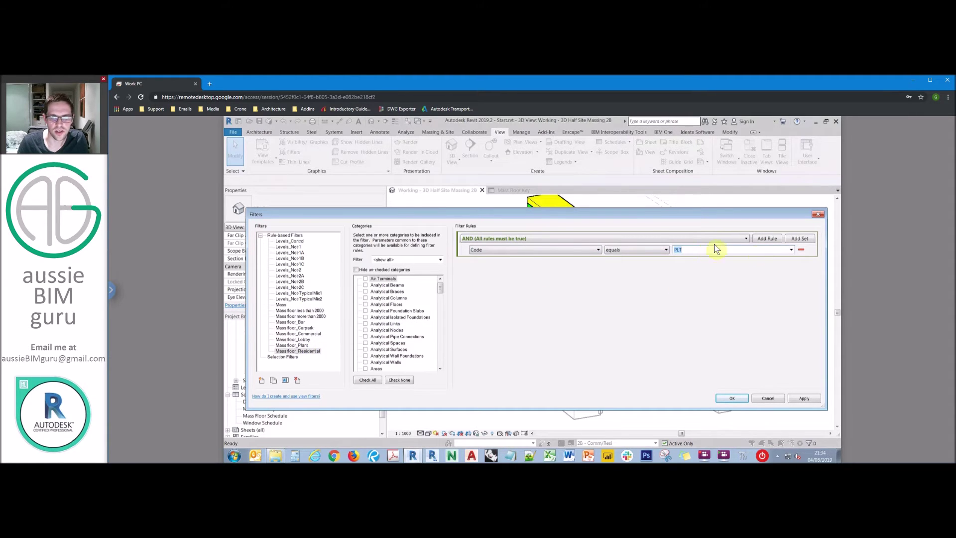
{"action": "left_click", "coordinate": [792, 250]}
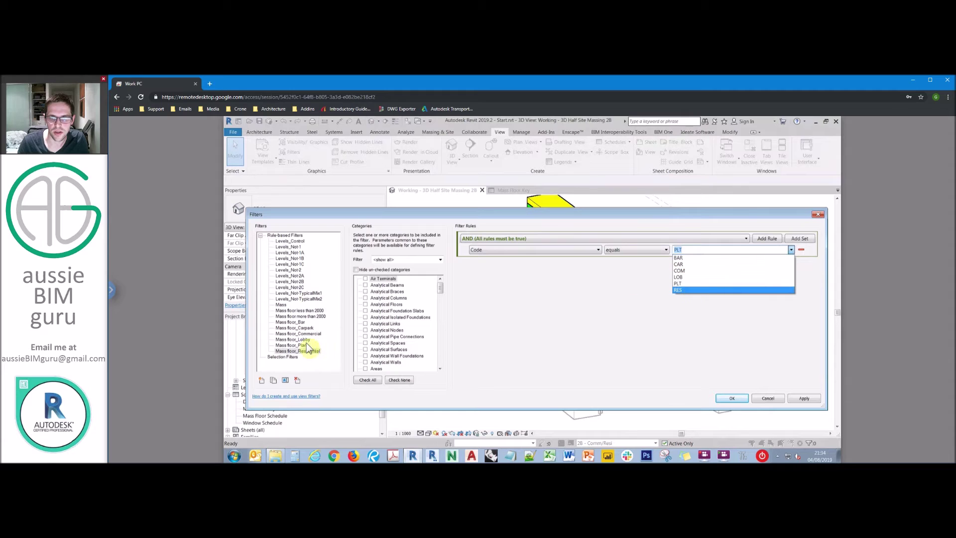
Set the rule of the Mass floor_Plant filter to Code equals PLT and accept the filter changes.
{"action": "left_click", "coordinate": [534, 250]}
{"action": "left_click", "coordinate": [535, 260]}
{"action": "left_click", "coordinate": [613, 250]}
{"action": "left_click", "coordinate": [792, 250]}
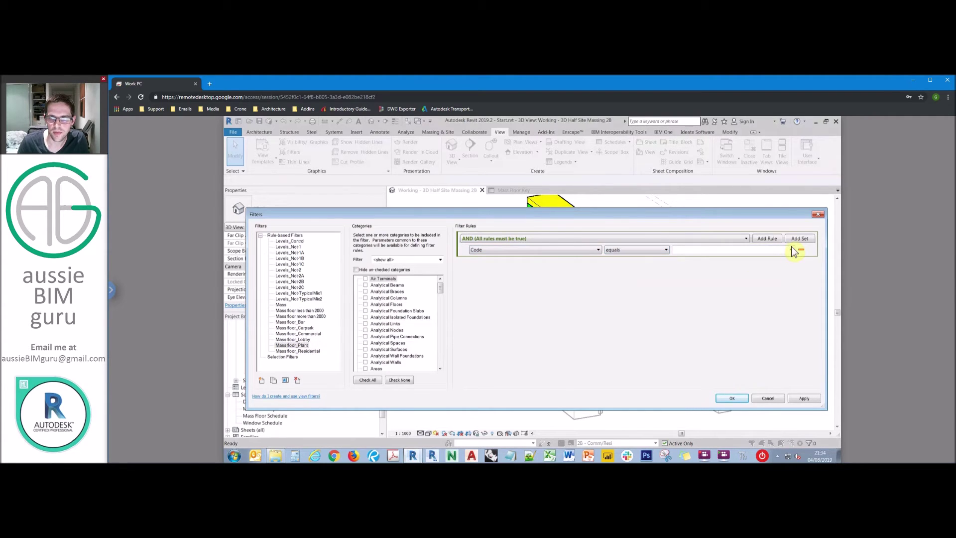
{"action": "left_click", "coordinate": [792, 250]}
{"action": "left_click", "coordinate": [683, 284]}
{"action": "left_click", "coordinate": [731, 397]}
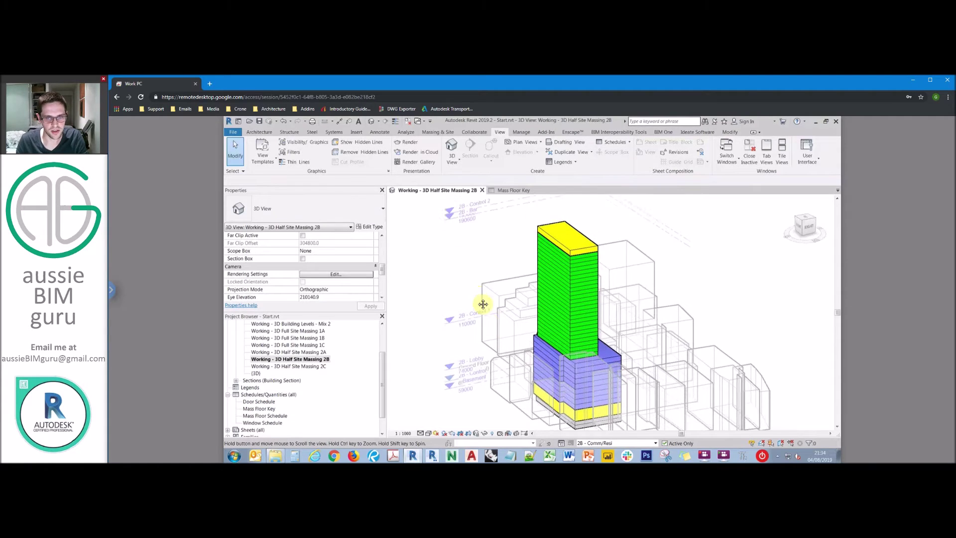
Remove the Levels_Control and Levels_Not-2B filters from the 3D view's visibility/graphic overrides.
{"action": "key", "text": "v"}
{"action": "key", "text": "v"}
{"action": "left_click", "coordinate": [555, 174]}
{"action": "left_click", "coordinate": [406, 210]}
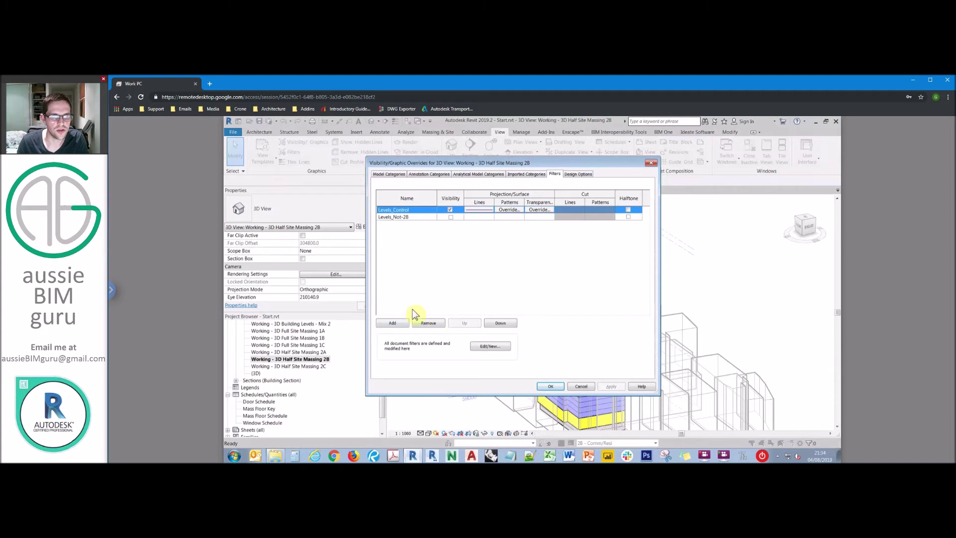
{"action": "left_click", "coordinate": [428, 324]}
{"action": "left_click", "coordinate": [428, 323]}
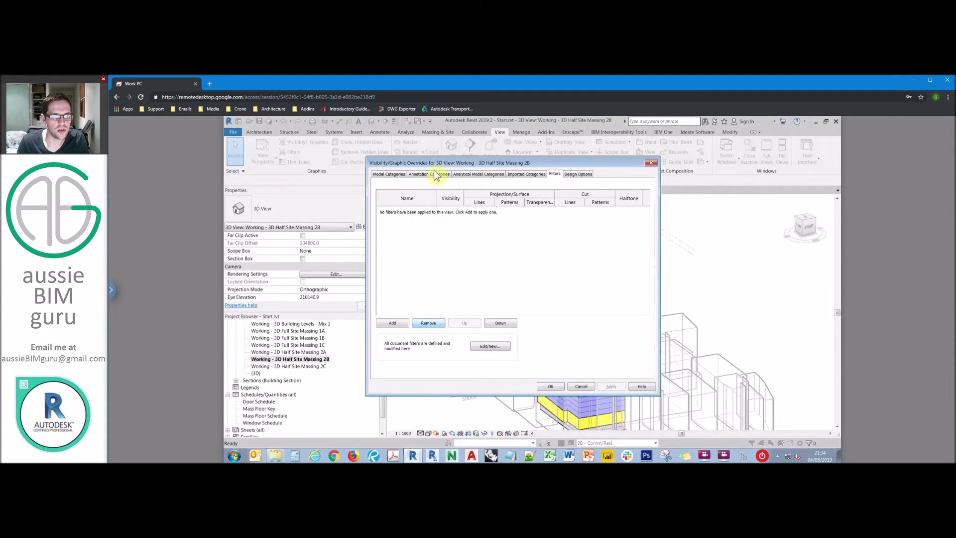
Turn off the visibility of the Levels annotation category in the 3D view's overrides.
{"action": "left_click", "coordinate": [432, 175]}
{"action": "left_click", "coordinate": [417, 252]}
{"action": "left_click", "coordinate": [390, 315]}
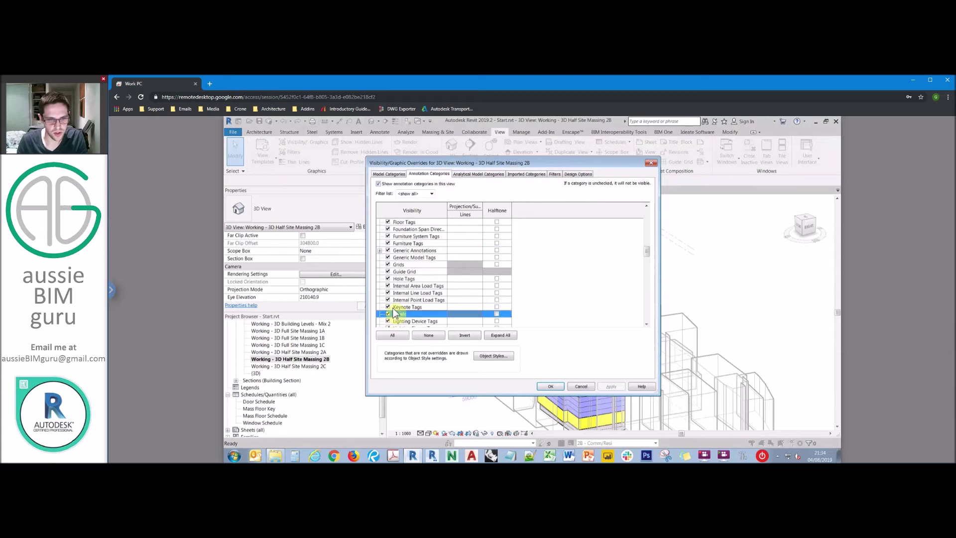
Add the Bar, Carpark, Commercial, Lobby, Plant and Residential mass floor filters to the 3D view's overrides.
{"action": "left_click", "coordinate": [555, 174]}
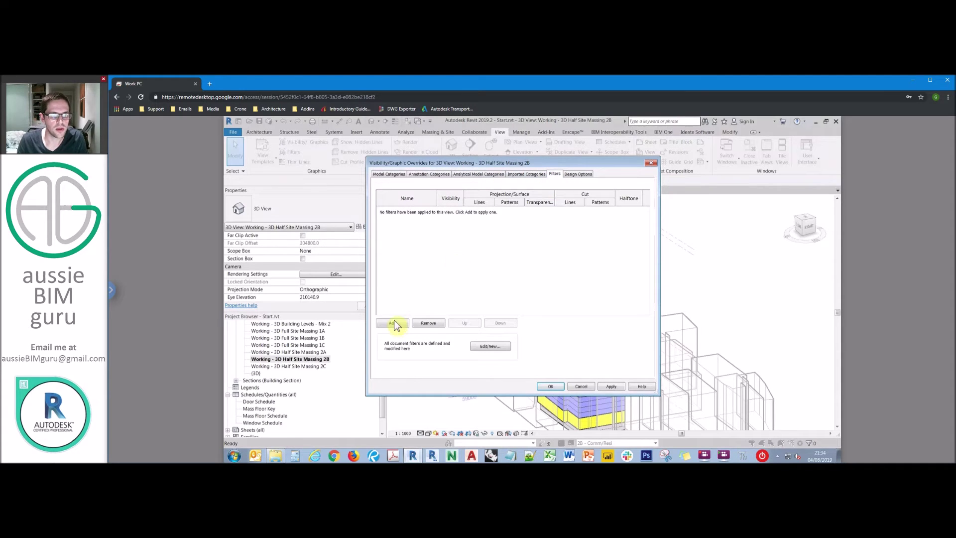
{"action": "left_click", "coordinate": [393, 323]}
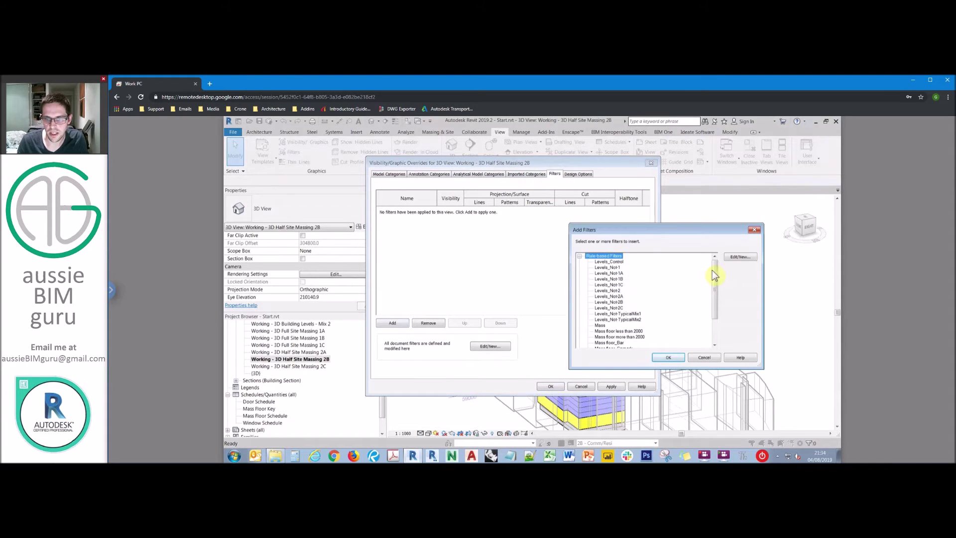
{"action": "left_click_drag", "start_coordinate": [713, 271], "coordinate": [717, 305]}
{"action": "left_click", "coordinate": [611, 309]}
{"action": "left_click", "coordinate": [615, 338], "text": "shift"}
{"action": "left_click", "coordinate": [664, 358]}
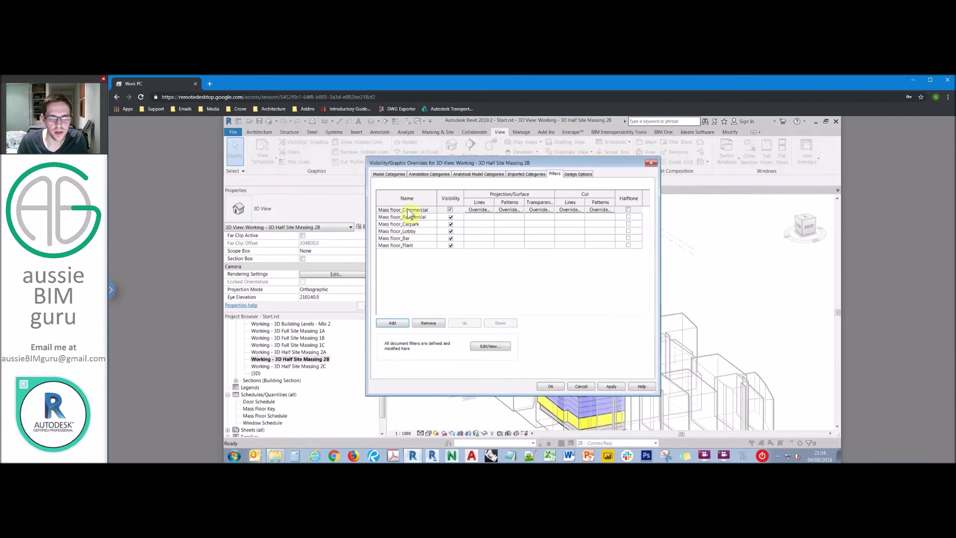
Override the Mass floor_Commercial filter's surface pattern with a visible solid foreground fill in RGB 128-128-255.
{"action": "left_click", "coordinate": [498, 211]}
{"action": "left_click", "coordinate": [575, 294]}
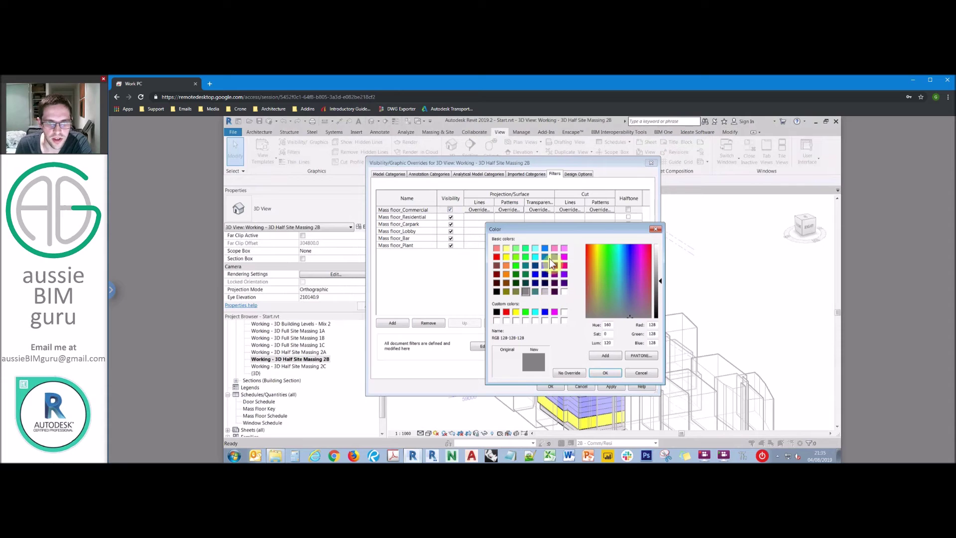
{"action": "left_click", "coordinate": [545, 265]}
{"action": "left_click", "coordinate": [605, 373]}
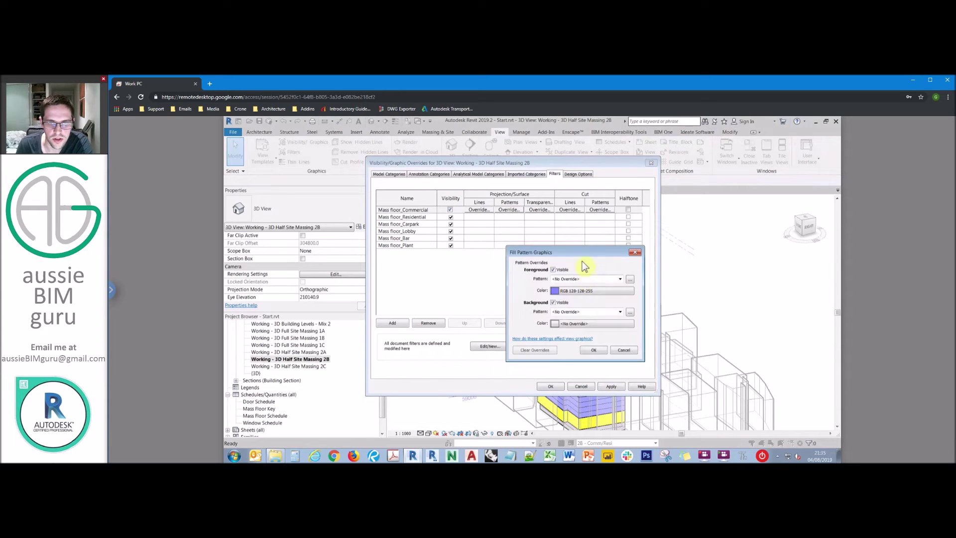
{"action": "left_click", "coordinate": [599, 280]}
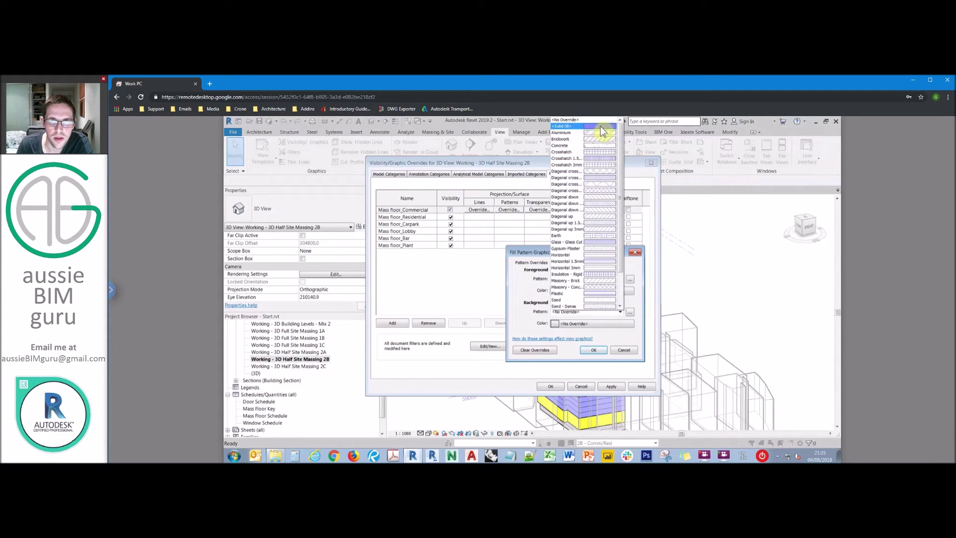
{"action": "left_click", "coordinate": [598, 127]}
{"action": "left_click", "coordinate": [595, 350]}
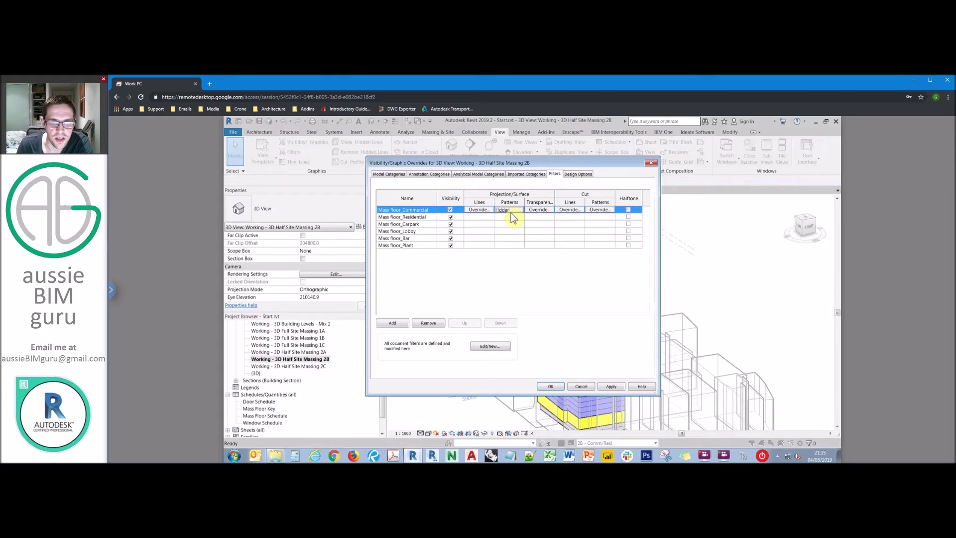
{"action": "left_click", "coordinate": [509, 211]}
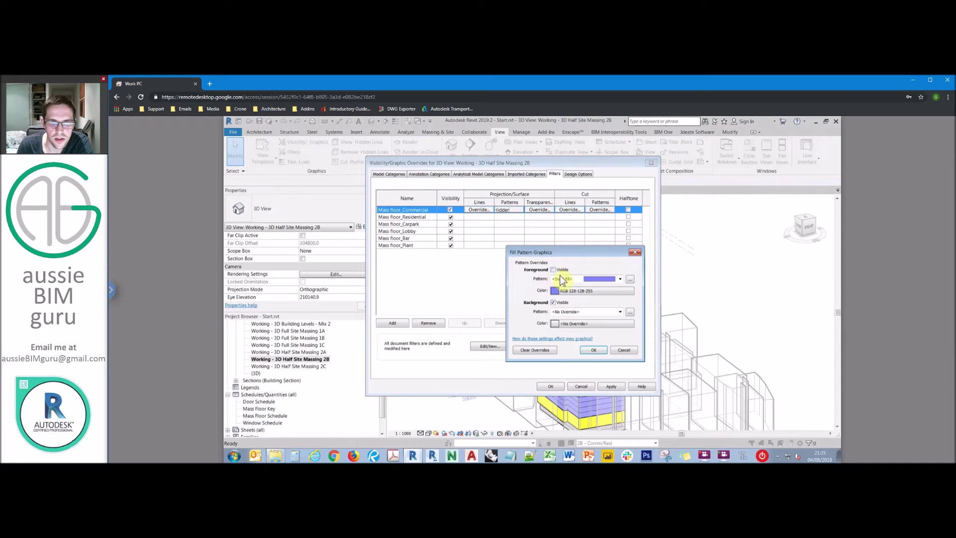
{"action": "left_click", "coordinate": [594, 351]}
Override the Mass floor_Residential filter's surface pattern with a solid foreground fill in green.
{"action": "left_click", "coordinate": [509, 217]}
{"action": "left_click", "coordinate": [509, 217]}
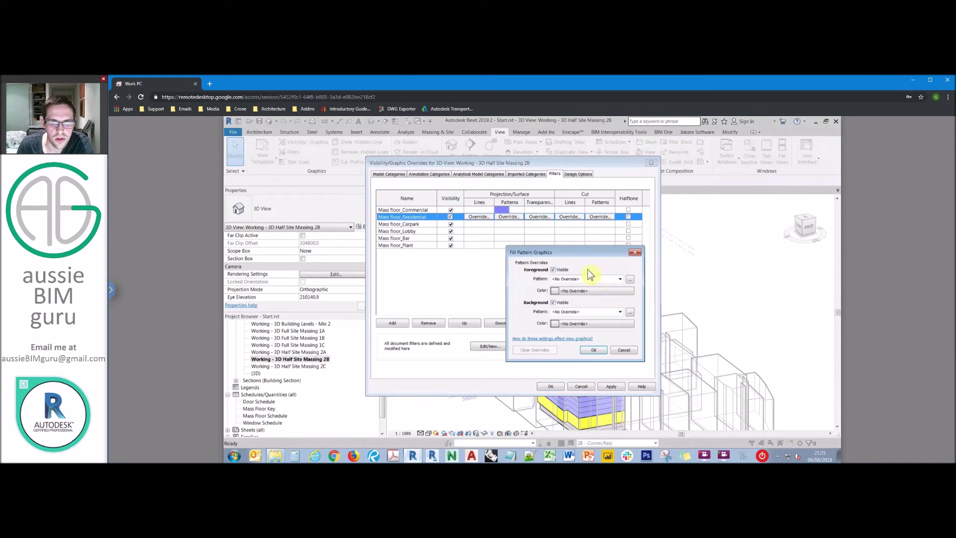
{"action": "left_click", "coordinate": [587, 292]}
{"action": "left_click", "coordinate": [525, 312]}
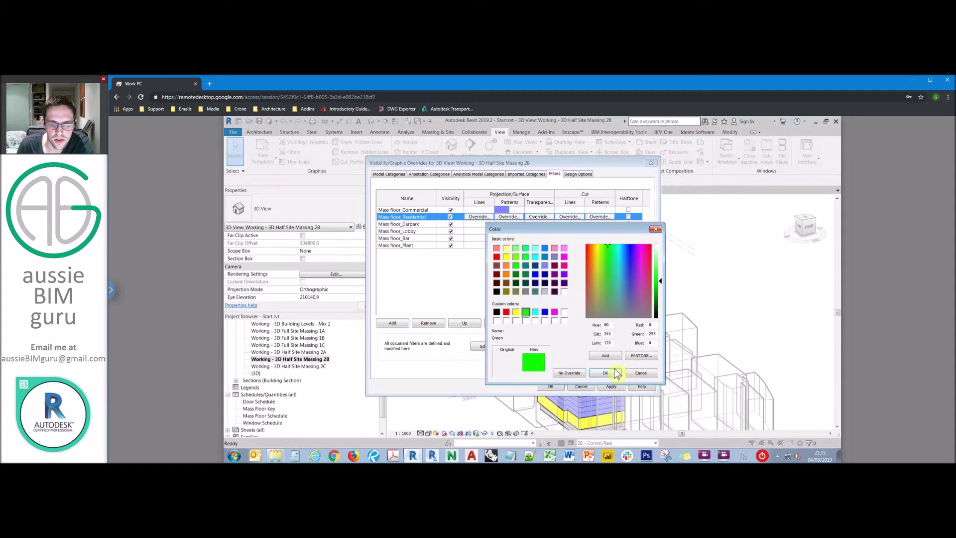
{"action": "key", "text": "Return"}
{"action": "left_click", "coordinate": [594, 281]}
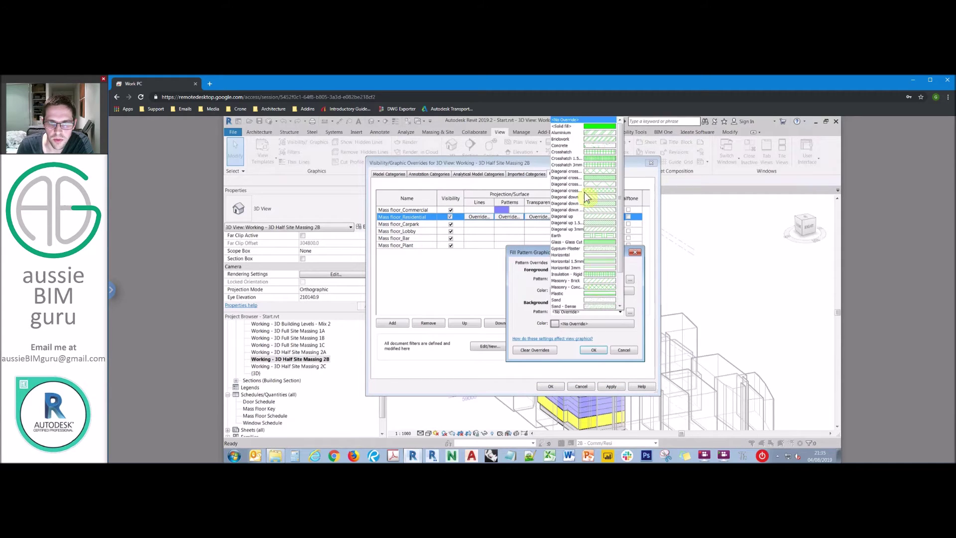
{"action": "left_click", "coordinate": [595, 127]}
{"action": "left_click", "coordinate": [594, 351]}
Override the Mass floor_Carpark filter's surface pattern with a solid foreground fill in RGB 192-192-192.
{"action": "left_click", "coordinate": [500, 223]}
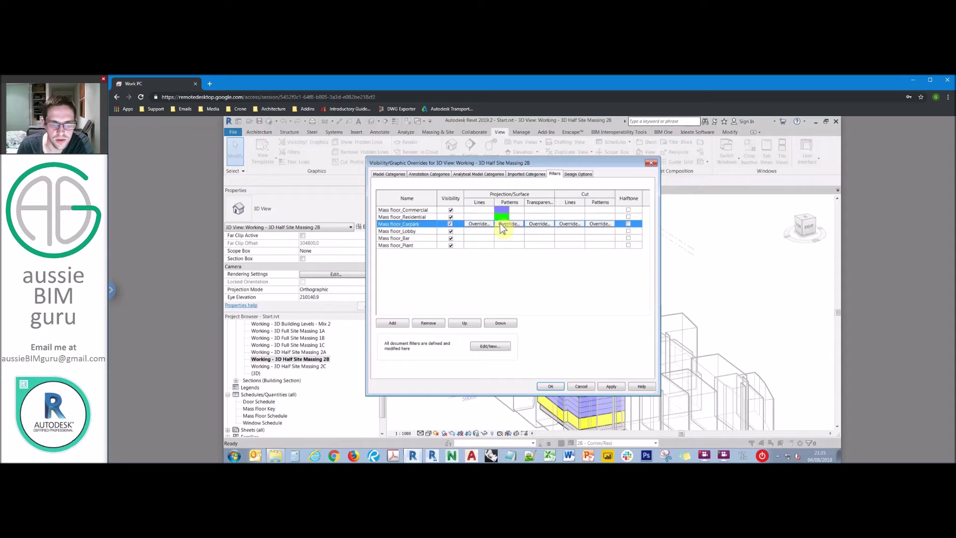
{"action": "left_click", "coordinate": [578, 294]}
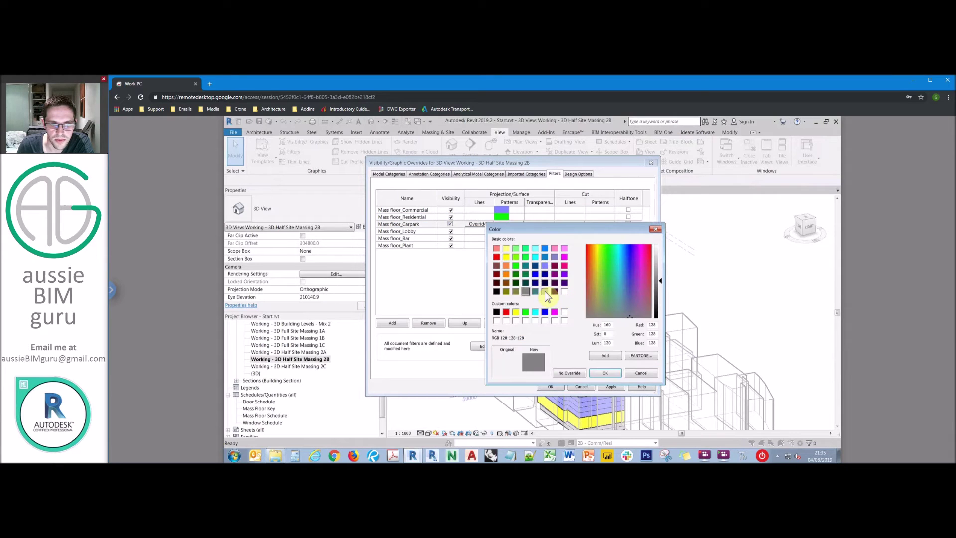
{"action": "left_click", "coordinate": [545, 291]}
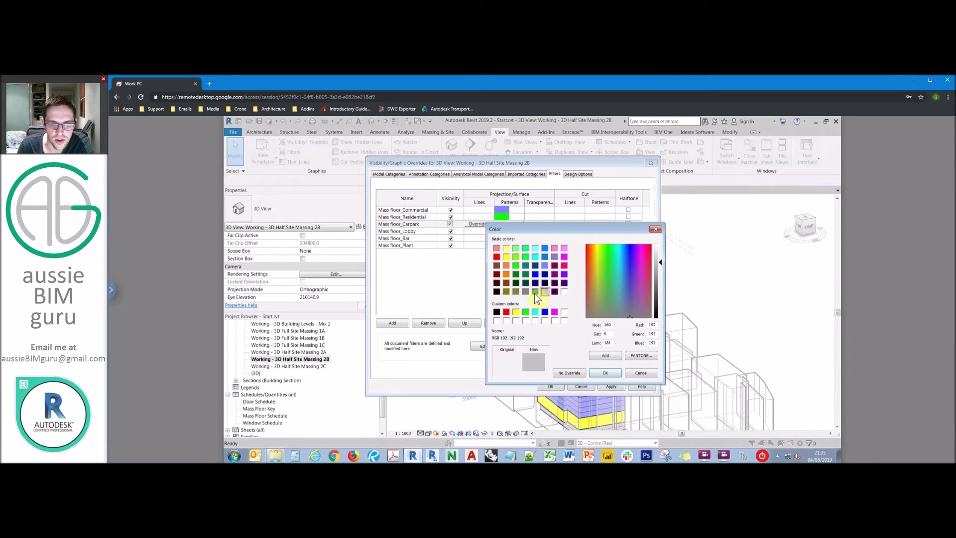
{"action": "left_click", "coordinate": [605, 373]}
{"action": "left_click", "coordinate": [578, 294]}
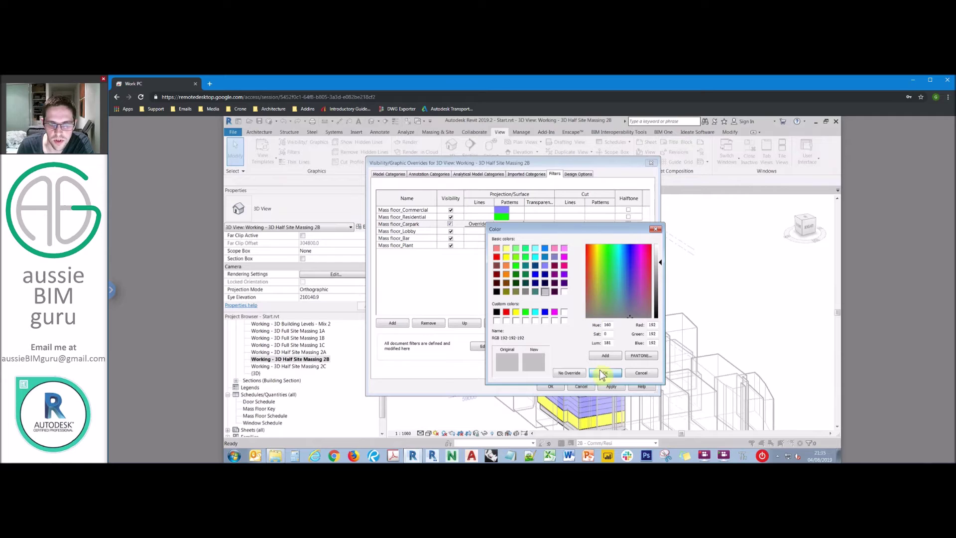
{"action": "left_click", "coordinate": [604, 373]}
{"action": "left_click", "coordinate": [593, 278]}
{"action": "left_click", "coordinate": [582, 131]}
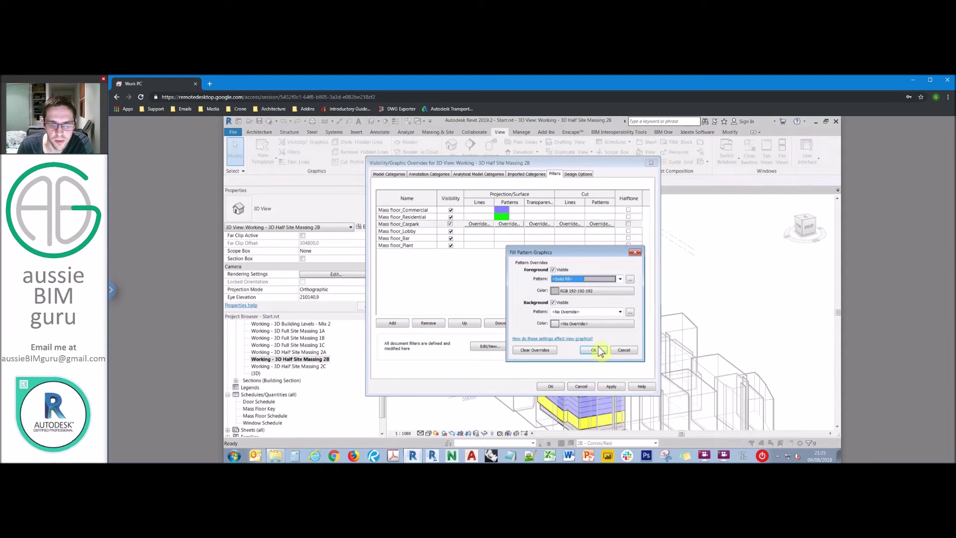
{"action": "left_click", "coordinate": [598, 351]}
Override the Mass floor_Lobby filter's surface pattern with a solid foreground fill in yellow.
{"action": "left_click", "coordinate": [509, 231]}
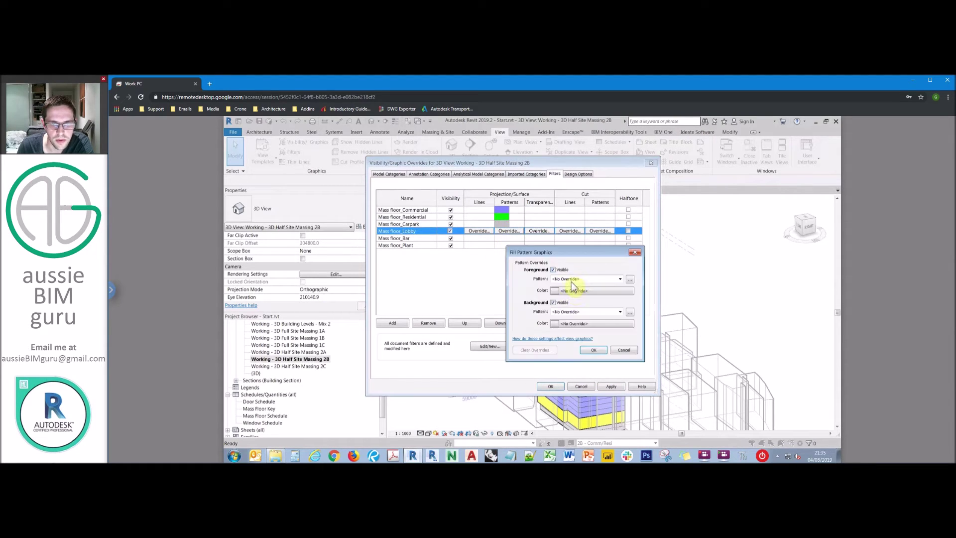
{"action": "left_click", "coordinate": [576, 291]}
{"action": "left_click", "coordinate": [506, 256]}
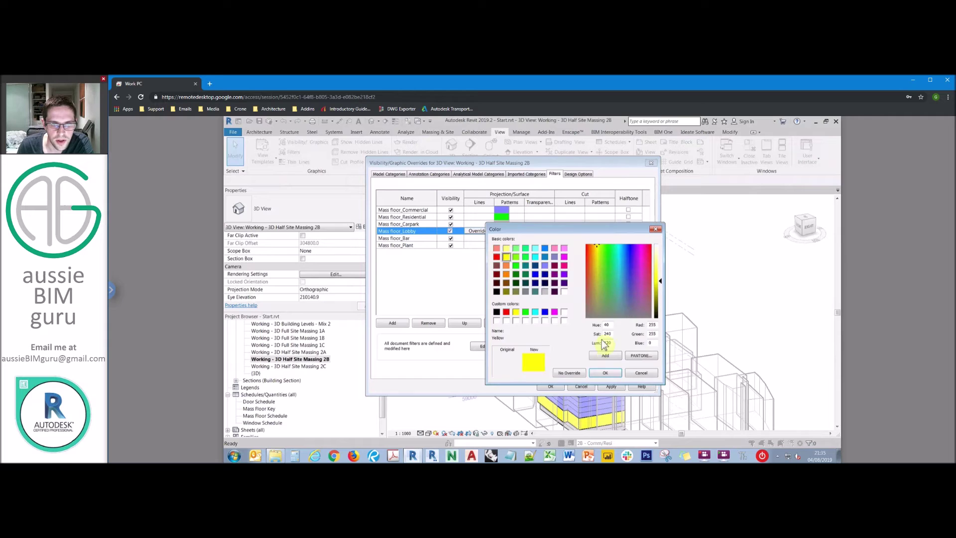
{"action": "left_click", "coordinate": [614, 374]}
{"action": "left_click", "coordinate": [585, 277]}
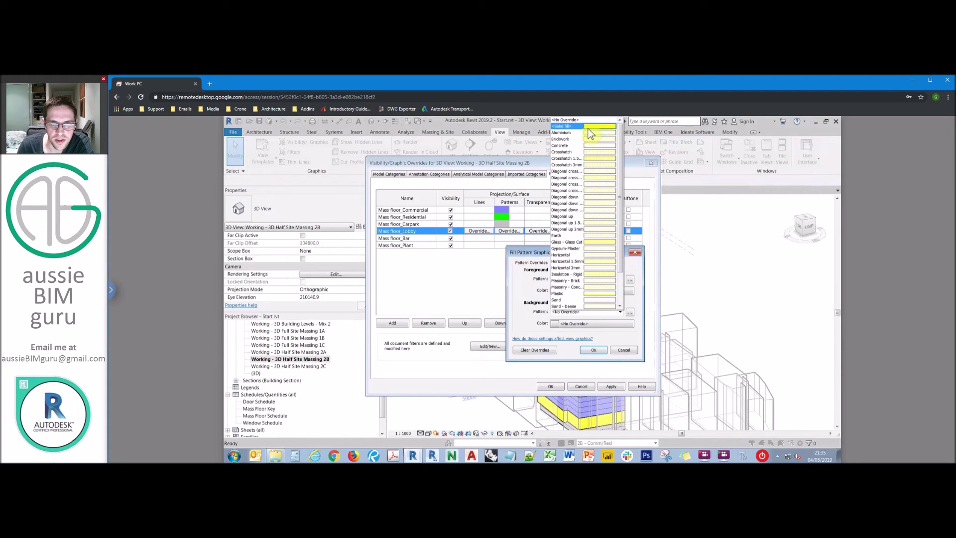
{"action": "left_click", "coordinate": [595, 350]}
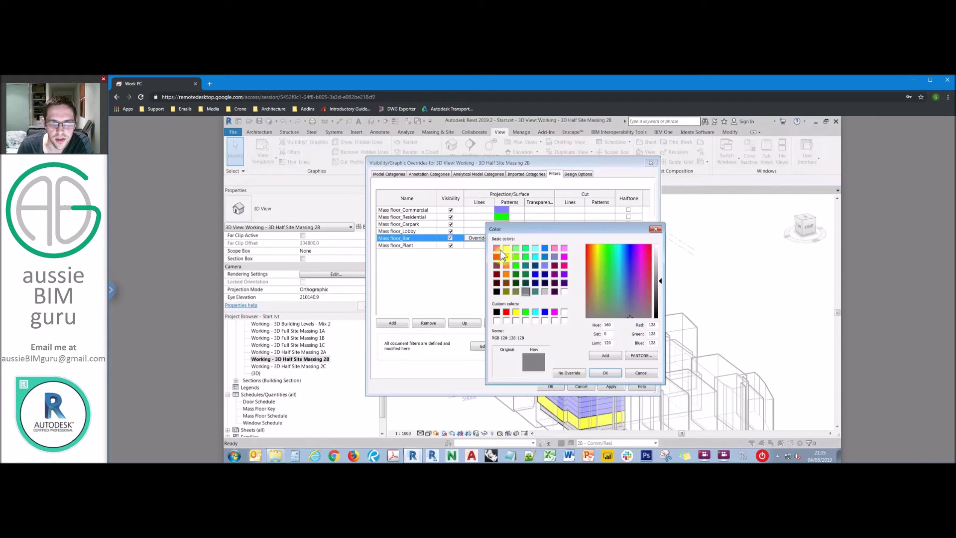
Override the Mass floor_Bar filter's surface pattern with a solid foreground fill in RGB 255-255-128.
{"action": "left_click", "coordinate": [507, 257]}
{"action": "left_click", "coordinate": [605, 373]}
{"action": "left_click", "coordinate": [595, 279]}
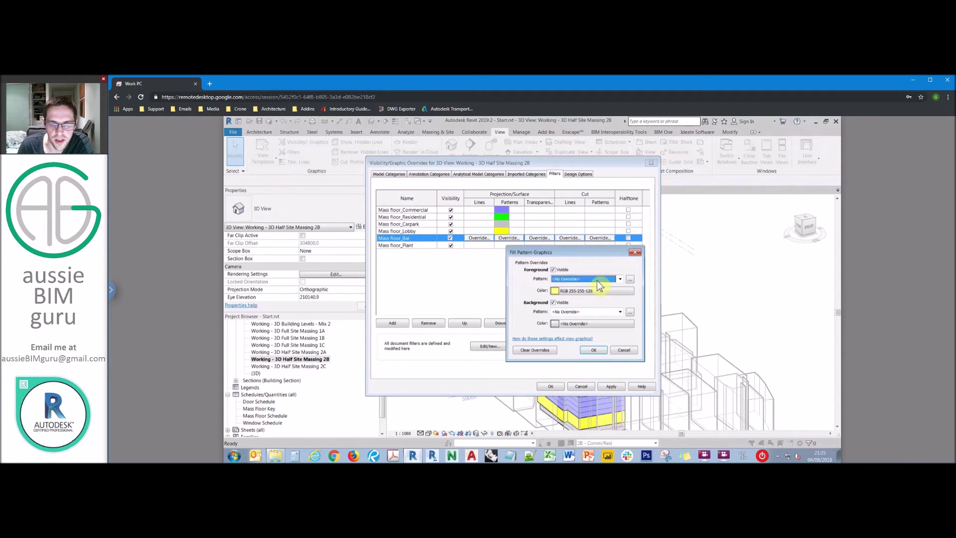
{"action": "left_click", "coordinate": [578, 126]}
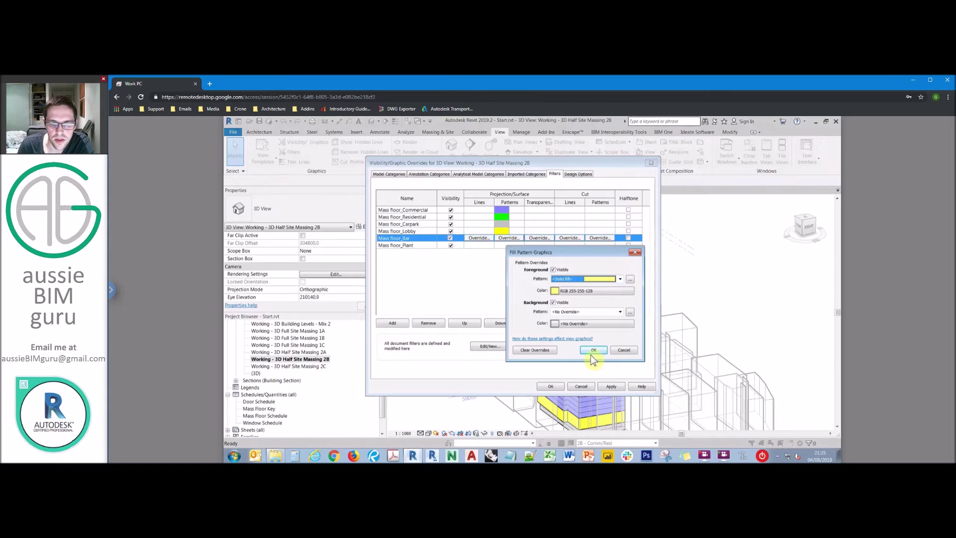
{"action": "left_click", "coordinate": [593, 350]}
Override the Mass floor_Plant filter's surface pattern with a solid RGB 128-128-128 fill and accept the view's graphic overrides.
{"action": "left_click", "coordinate": [509, 245]}
{"action": "left_click", "coordinate": [508, 245]}
{"action": "left_click", "coordinate": [553, 291]}
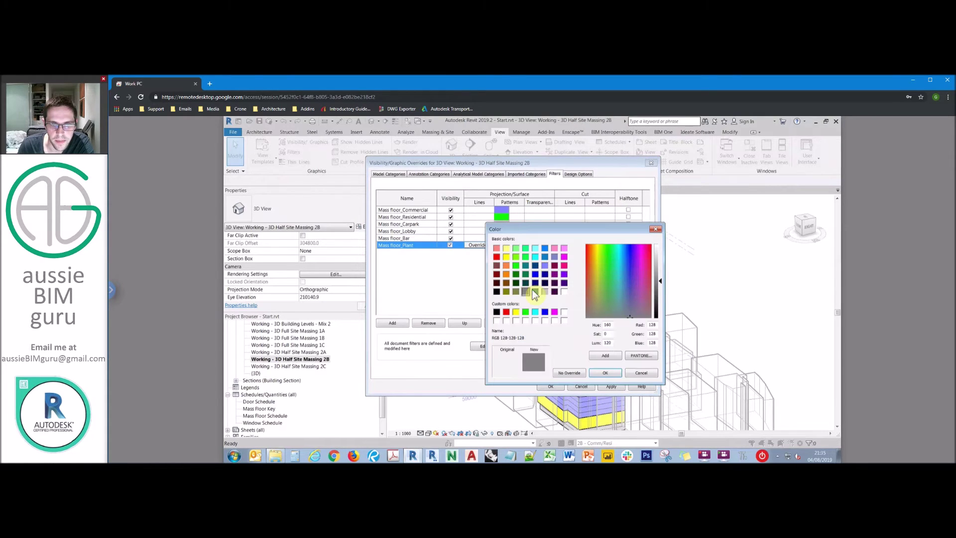
{"action": "left_click", "coordinate": [603, 374]}
{"action": "left_click", "coordinate": [591, 278]}
{"action": "left_click", "coordinate": [602, 128]}
{"action": "left_click", "coordinate": [594, 351]}
{"action": "left_click", "coordinate": [551, 387]}
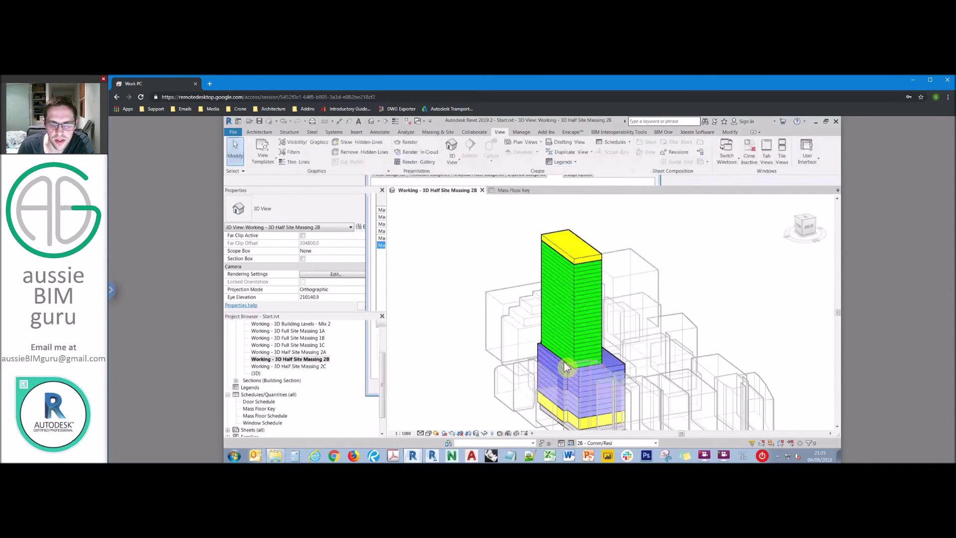
Check the categories of the existing Mass filter and add it to the 3D view's filter overrides.
{"action": "key", "text": "v"}
{"action": "key", "text": "v"}
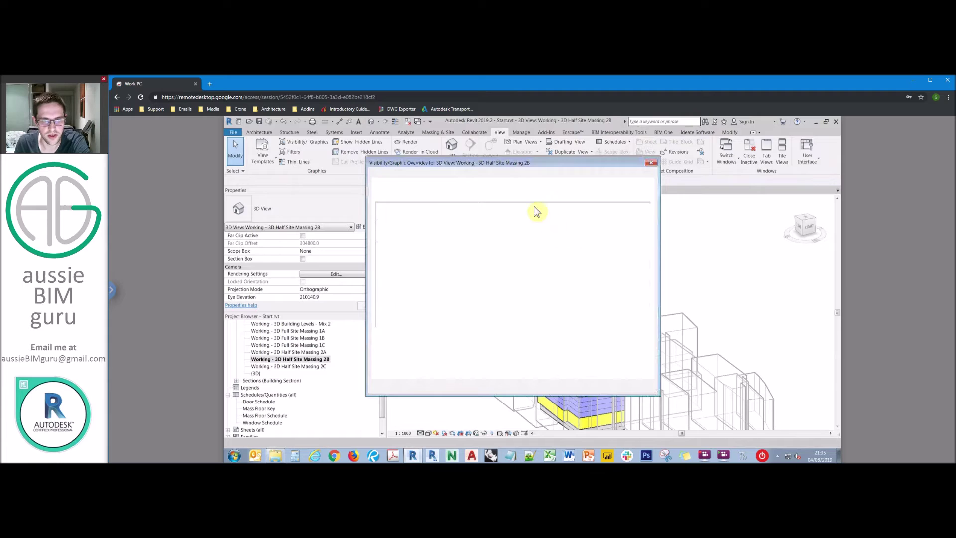
{"action": "left_click", "coordinate": [554, 173]}
{"action": "left_click", "coordinate": [392, 323]}
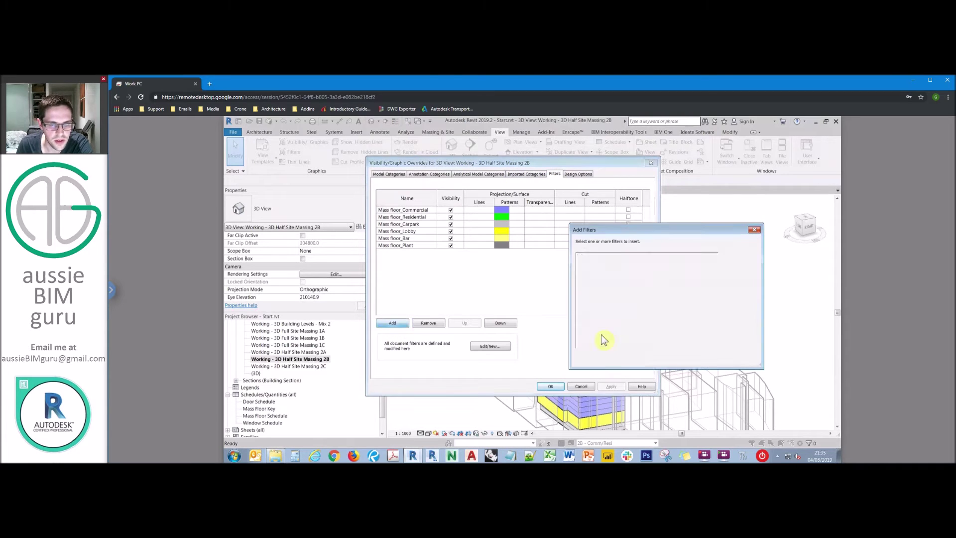
{"action": "left_click", "coordinate": [601, 325]}
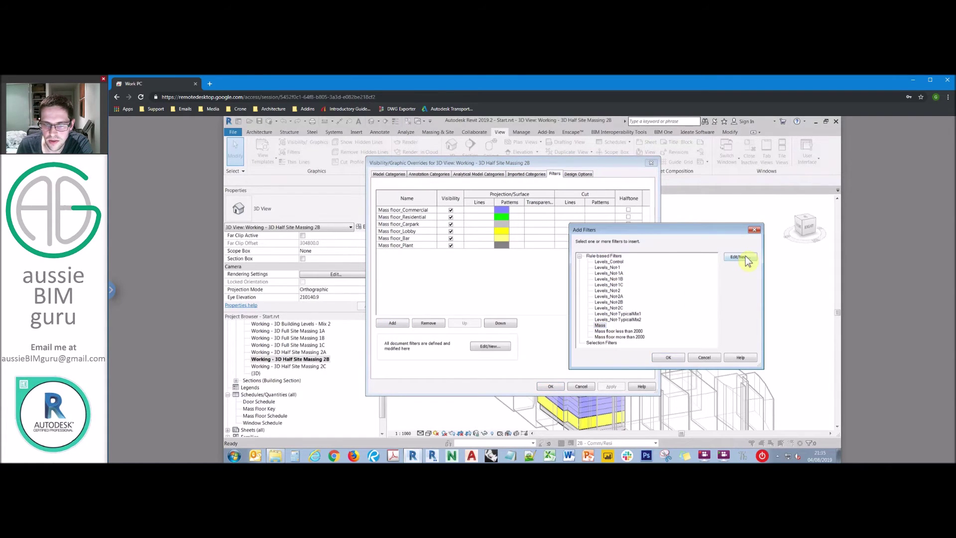
{"action": "left_click", "coordinate": [741, 257]}
{"action": "left_click_drag", "start_coordinate": [441, 291], "coordinate": [440, 331]}
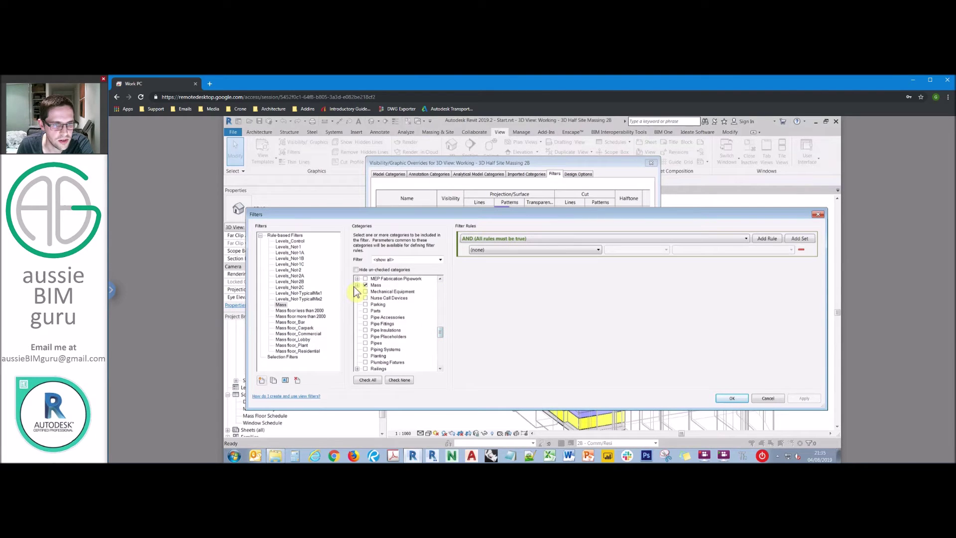
{"action": "left_click", "coordinate": [357, 285]}
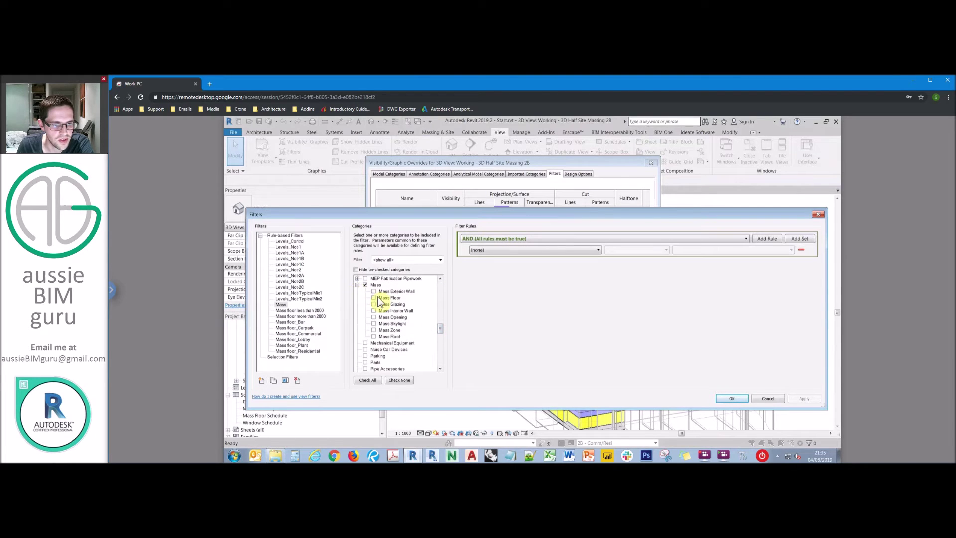
{"action": "left_click", "coordinate": [732, 398]}
{"action": "left_click", "coordinate": [601, 326]}
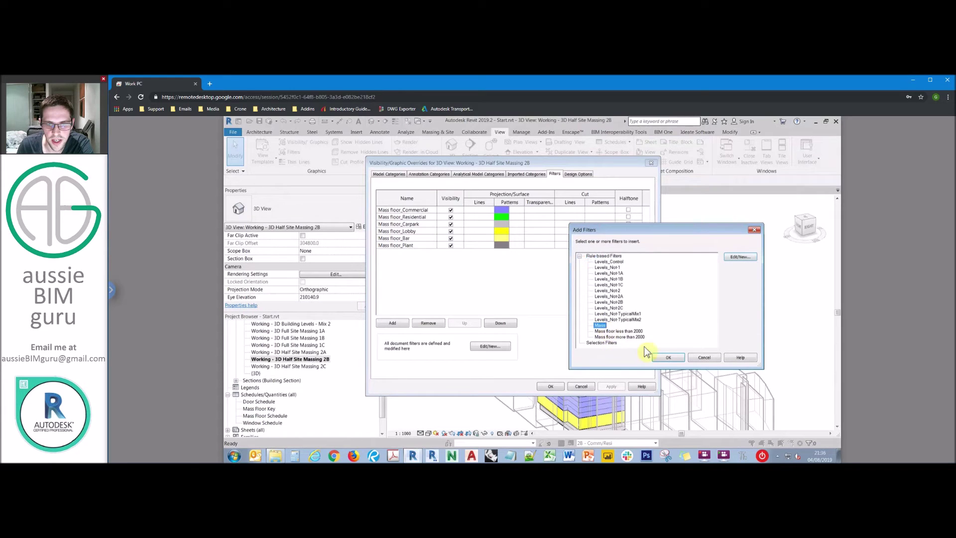
{"action": "left_click", "coordinate": [668, 359]}
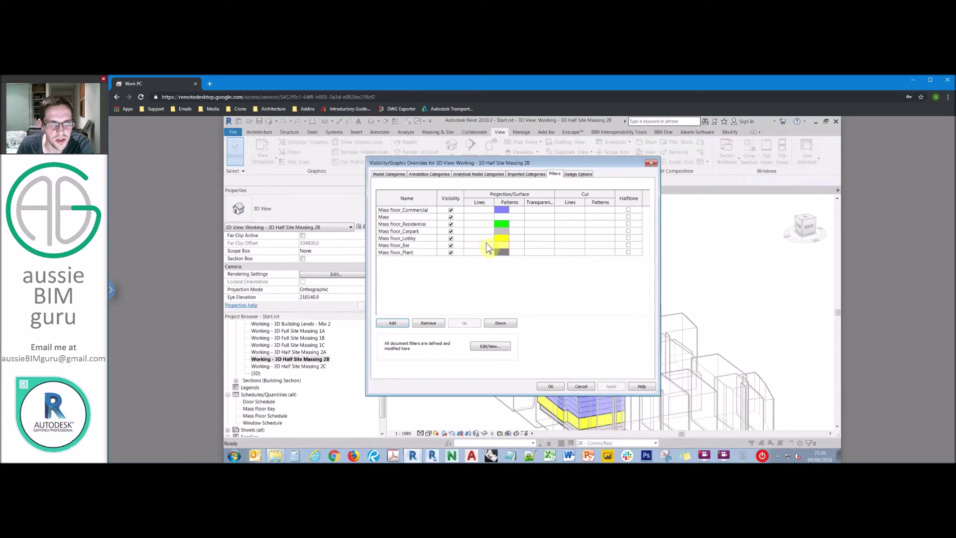
Set the Mass filter's surface transparency to 100, move it above Mass floor_Commercial and accept the overrides.
{"action": "double_click", "coordinate": [543, 216]}
{"action": "left_click_drag", "start_coordinate": [491, 278], "coordinate": [553, 279]}
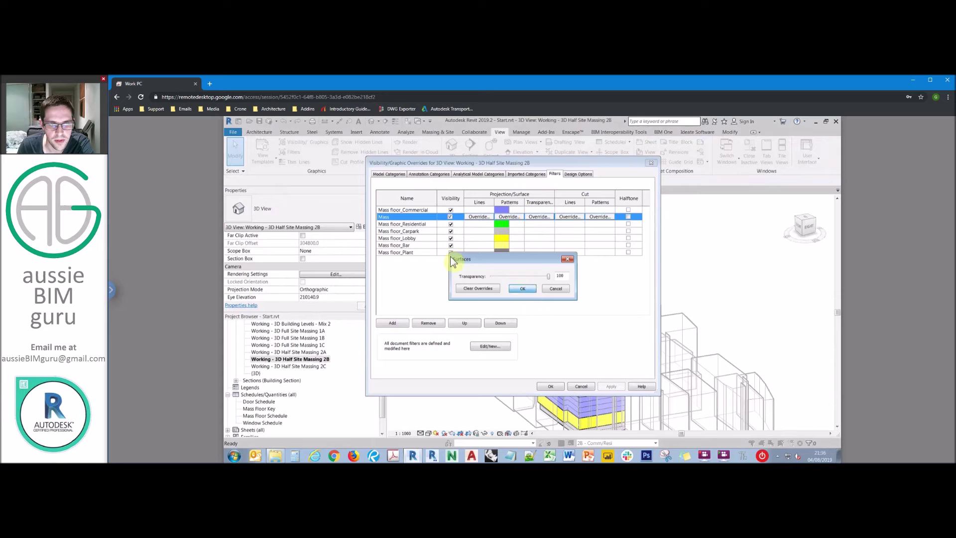
{"action": "left_click", "coordinate": [523, 288]}
{"action": "left_click", "coordinate": [476, 322]}
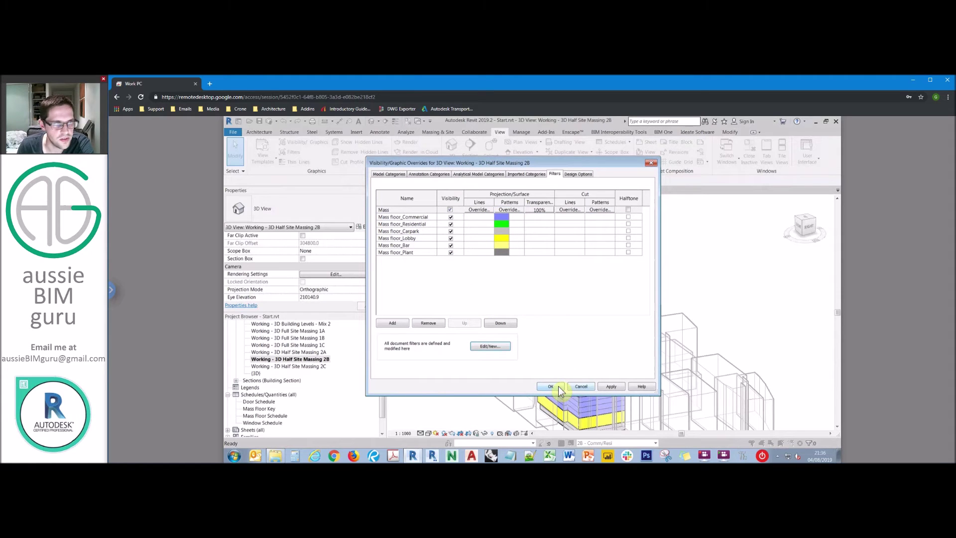
{"action": "left_click", "coordinate": [558, 388]}
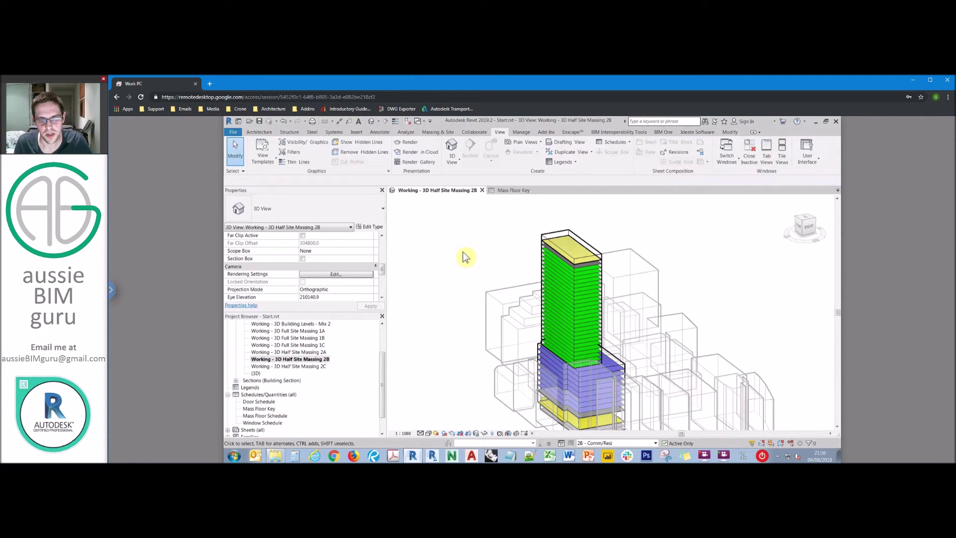
Inspect the coloured floors from several angles and check the Mass filter's surface transparency in the 3D view's overrides.
{"action": "middle_click_drag", "start_coordinate": [485, 271], "coordinate": [605, 330], "text": "shift"}
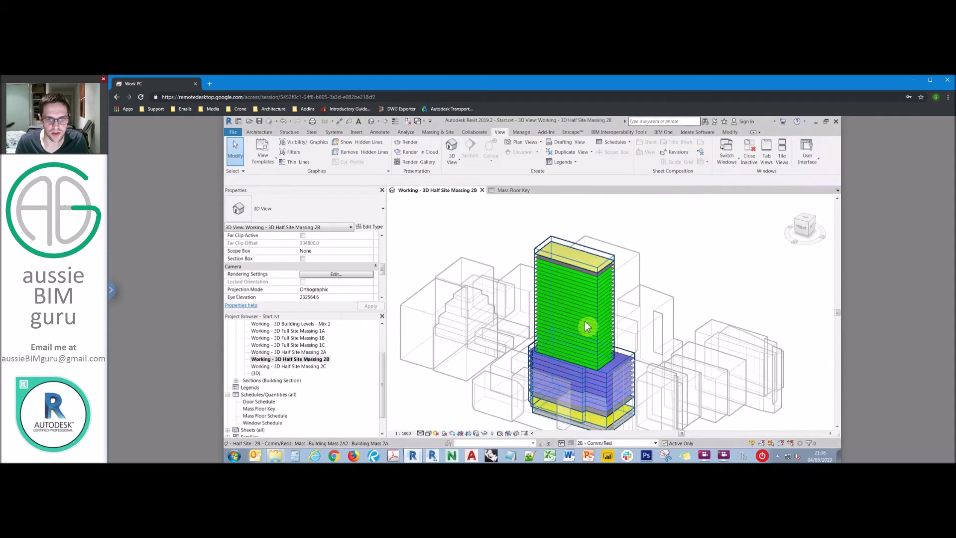
{"action": "middle_click_drag", "start_coordinate": [657, 302], "coordinate": [676, 276], "text": "shift"}
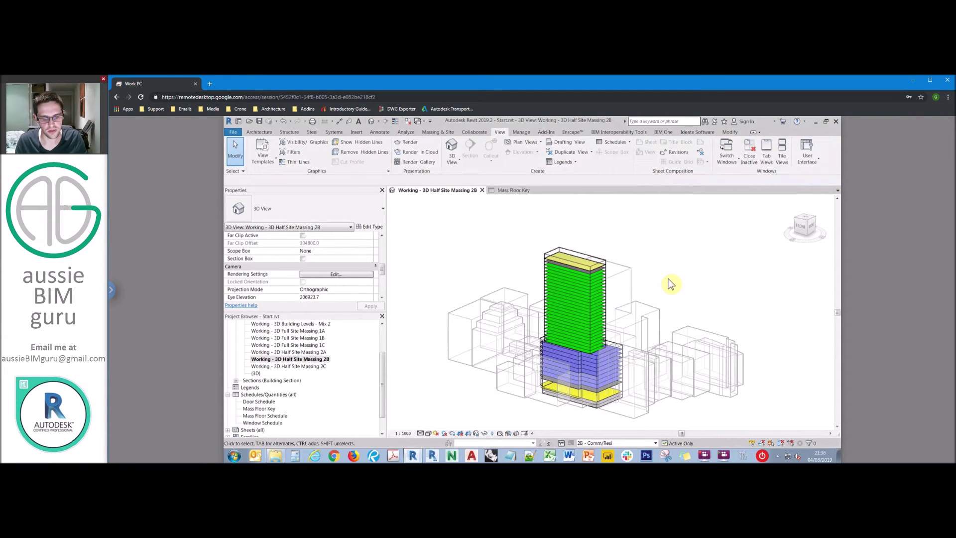
{"action": "key", "text": "v"}
{"action": "key", "text": "v"}
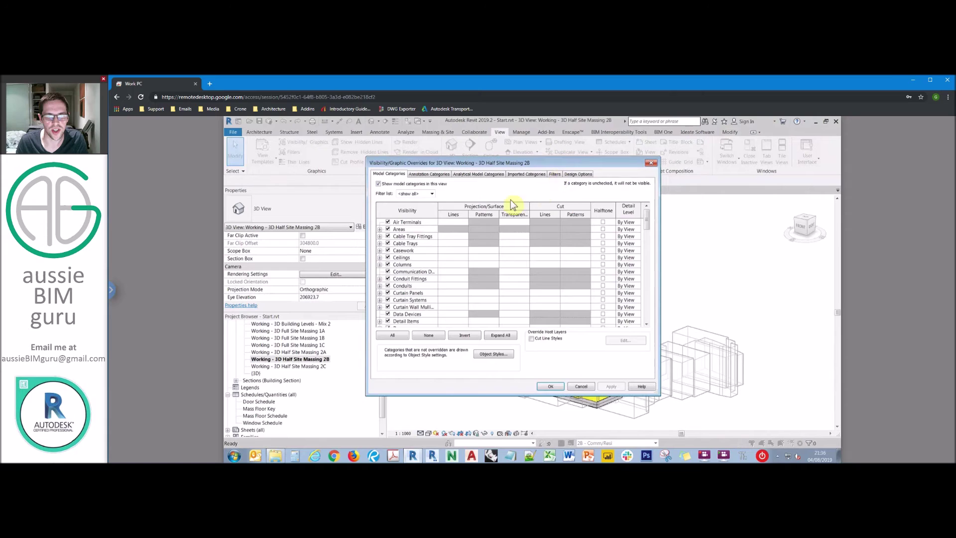
{"action": "left_click", "coordinate": [554, 173]}
{"action": "left_click", "coordinate": [540, 210]}
{"action": "left_click", "coordinate": [539, 210]}
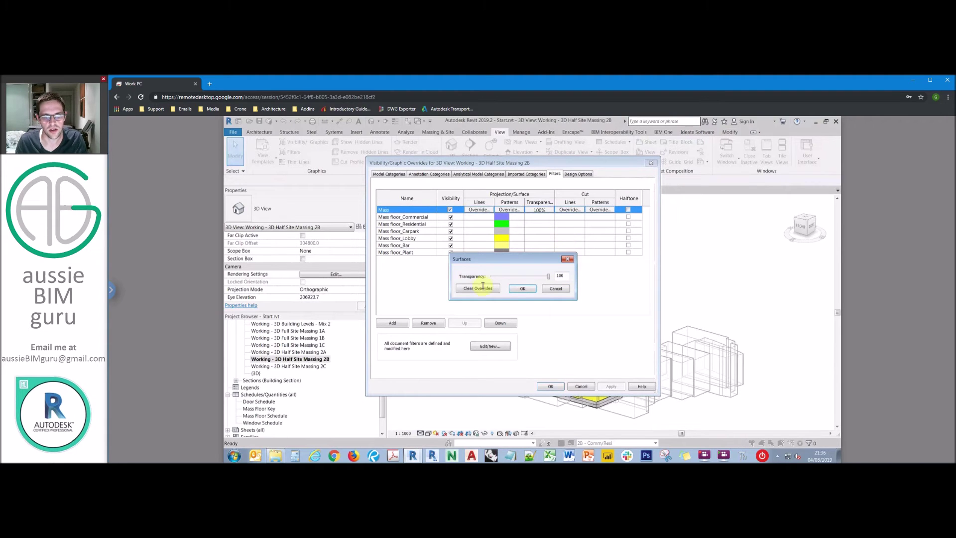
{"action": "left_click", "coordinate": [531, 291]}
{"action": "left_click", "coordinate": [551, 386]}
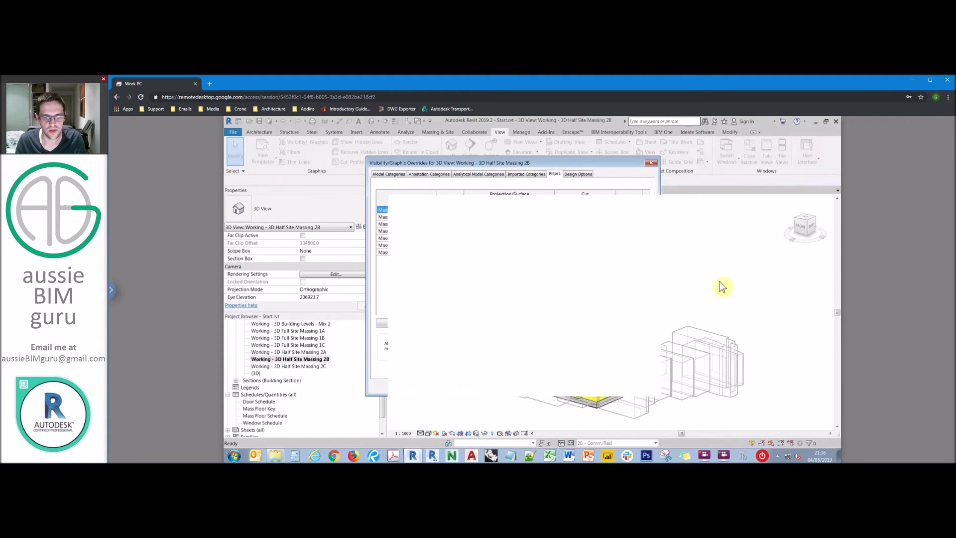
{"action": "middle_click_drag", "start_coordinate": [712, 274], "coordinate": [683, 282], "text": "shift"}
{"action": "middle_click_drag", "start_coordinate": [614, 239], "coordinate": [642, 282], "text": "shift"}
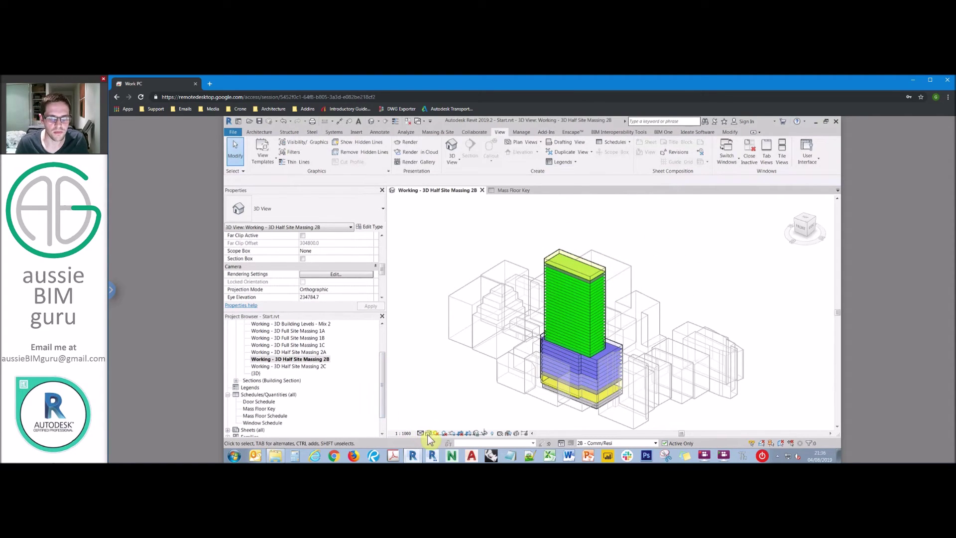
Create a view template named 3D Template from the current Half Site Massing 2B view.
{"action": "left_click", "coordinate": [360, 355]}
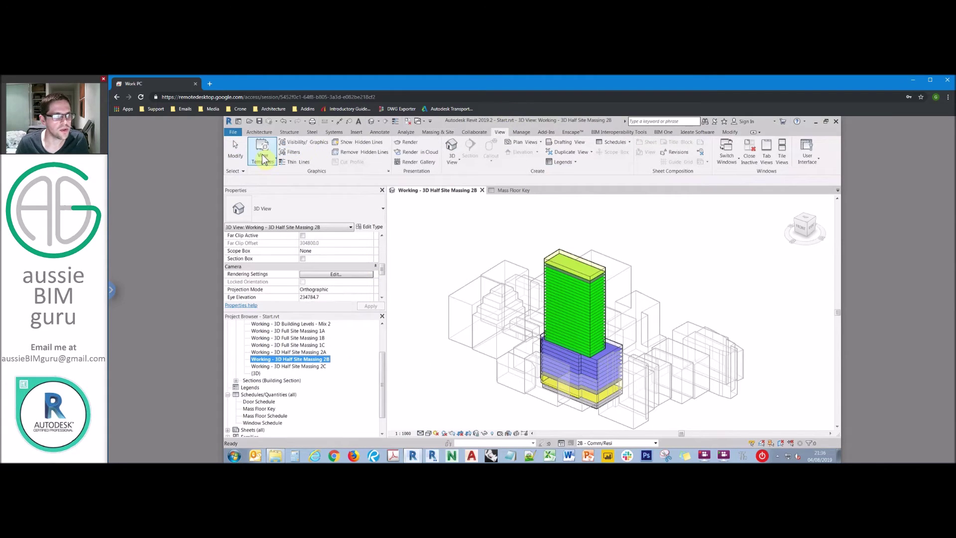
{"action": "left_click", "coordinate": [275, 158]}
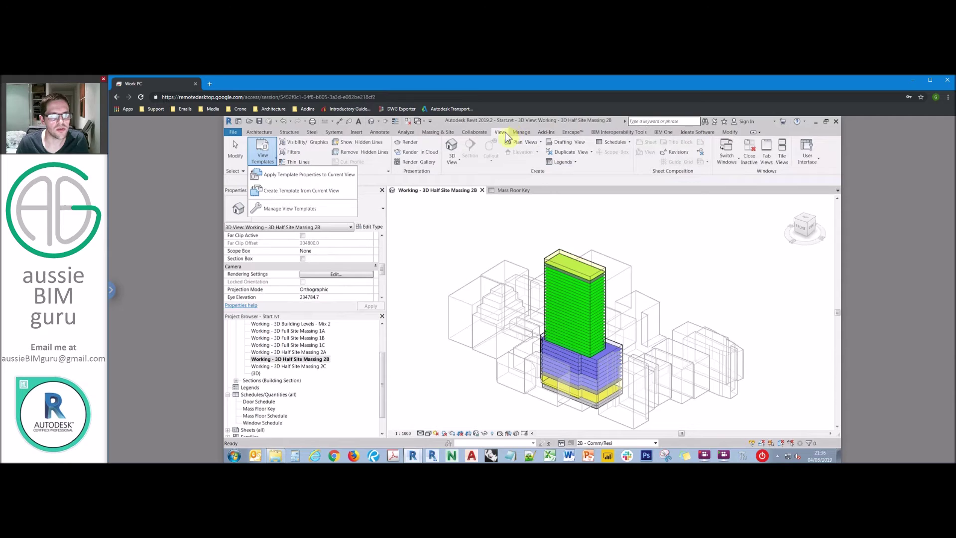
{"action": "key", "text": "Caps_Lock"}
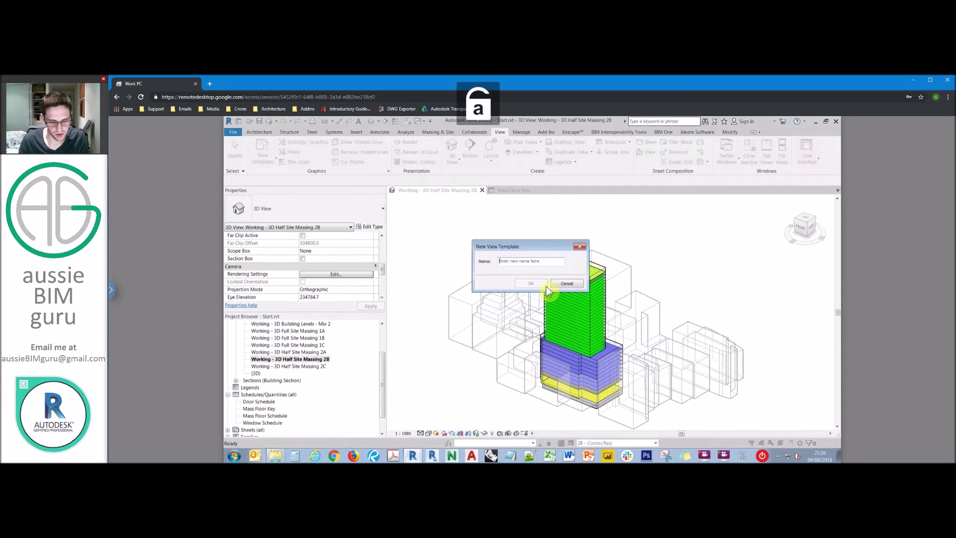
{"action": "type", "text": "3d t"}
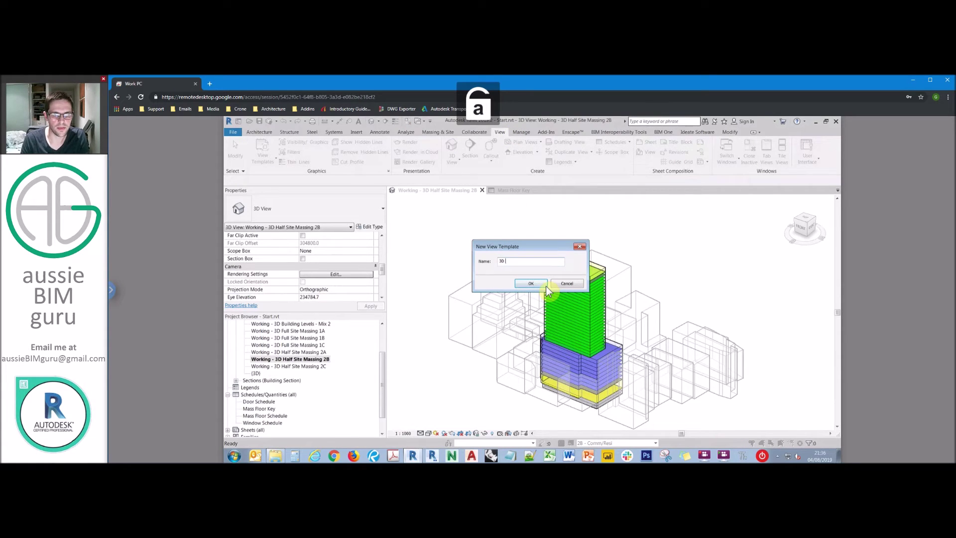
{"action": "type", "text": "emplate"}
{"action": "left_click", "coordinate": [547, 286]}
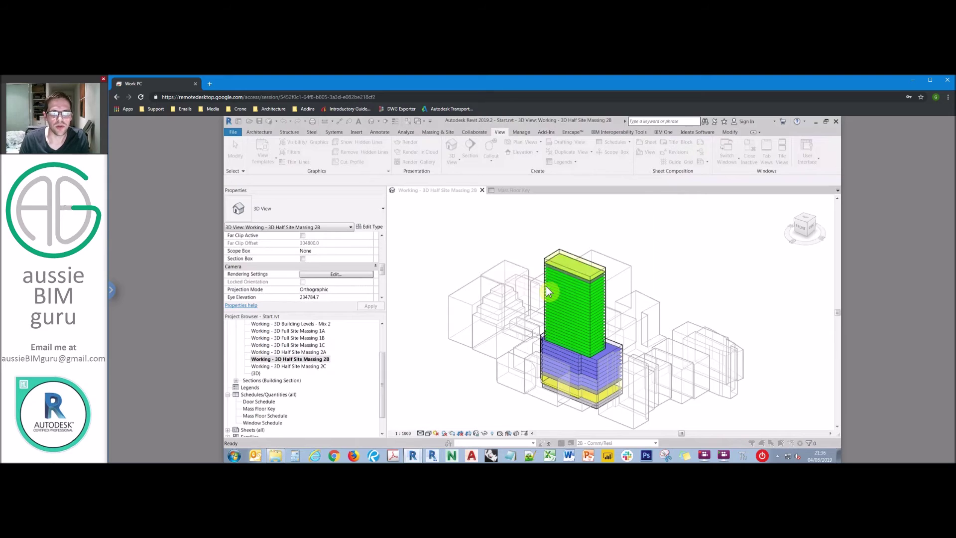
Exclude the V/G overrides for design options and model categories from 3D Template and accept the template settings.
{"action": "left_click", "coordinate": [618, 312]}
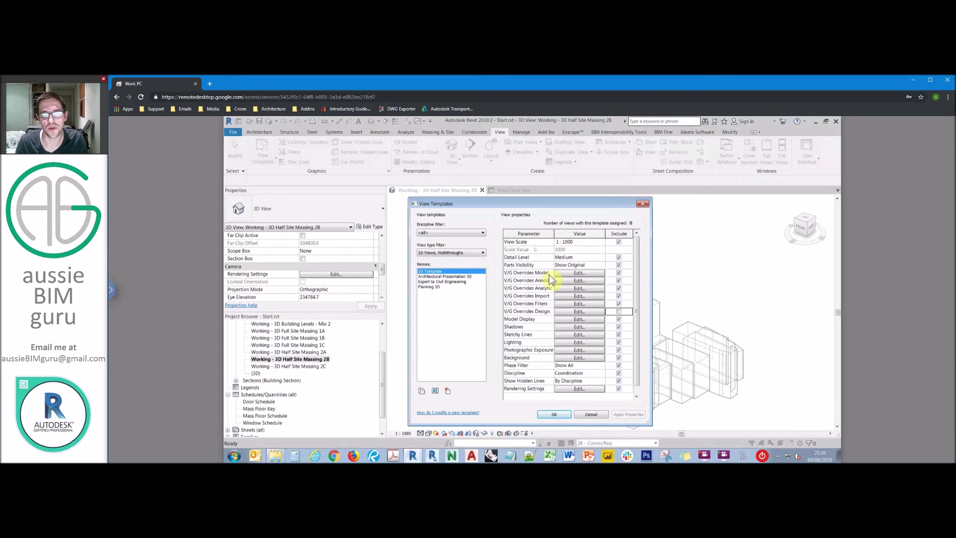
{"action": "left_click", "coordinate": [618, 273]}
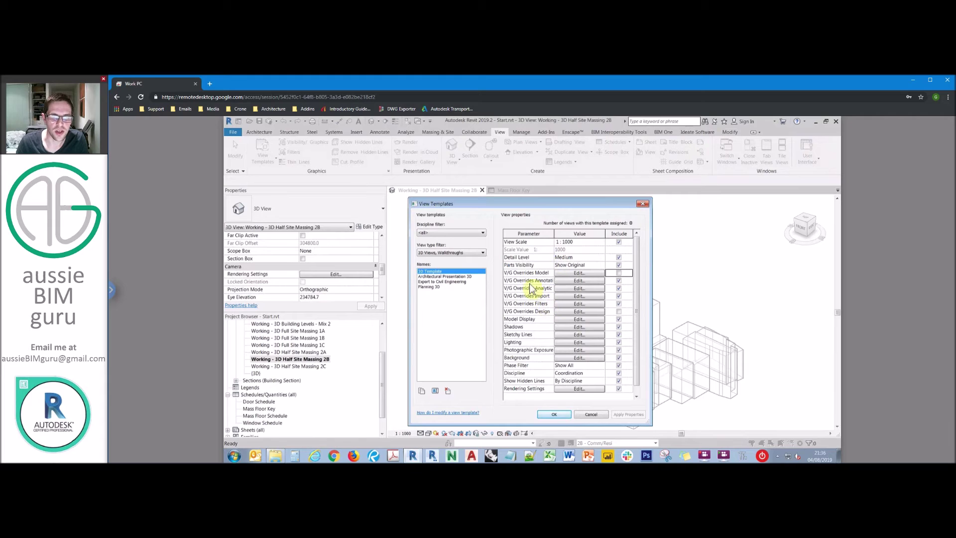
{"action": "left_click", "coordinate": [566, 416]}
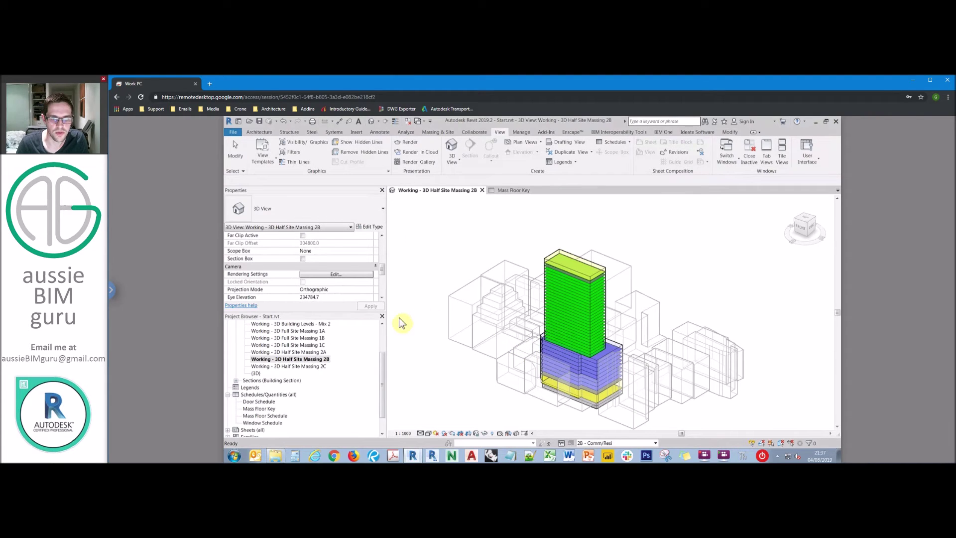
Assign 3D Template as the view template of the Half Site Massing 2B view.
{"action": "left_click", "coordinate": [336, 274]}
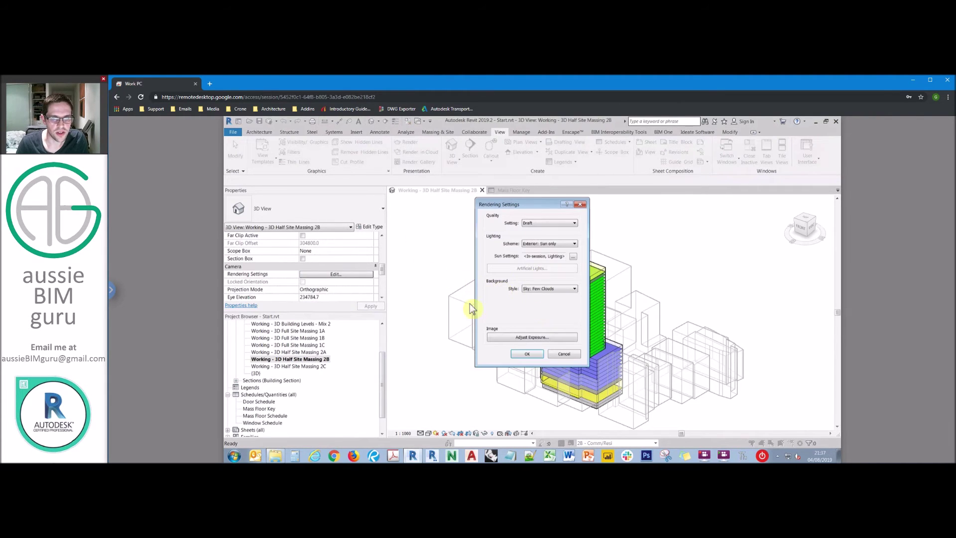
{"action": "key", "text": "Escape"}
{"action": "scroll", "coordinate": [385, 274], "scroll_direction": "down", "scroll_amount": 3}
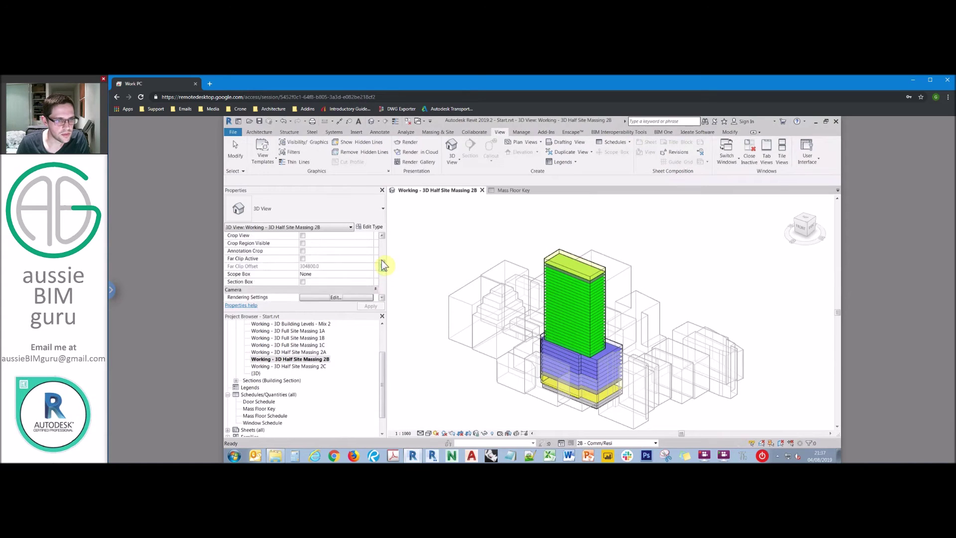
{"action": "scroll", "coordinate": [385, 287], "scroll_direction": "down", "scroll_amount": 2}
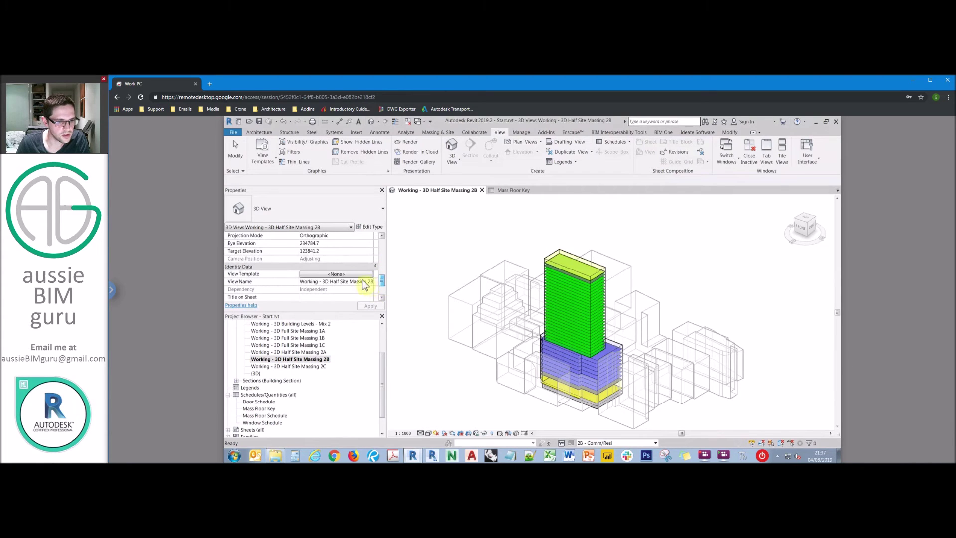
{"action": "left_click", "coordinate": [337, 273]}
{"action": "left_click", "coordinate": [446, 282]}
{"action": "left_click", "coordinate": [444, 276]}
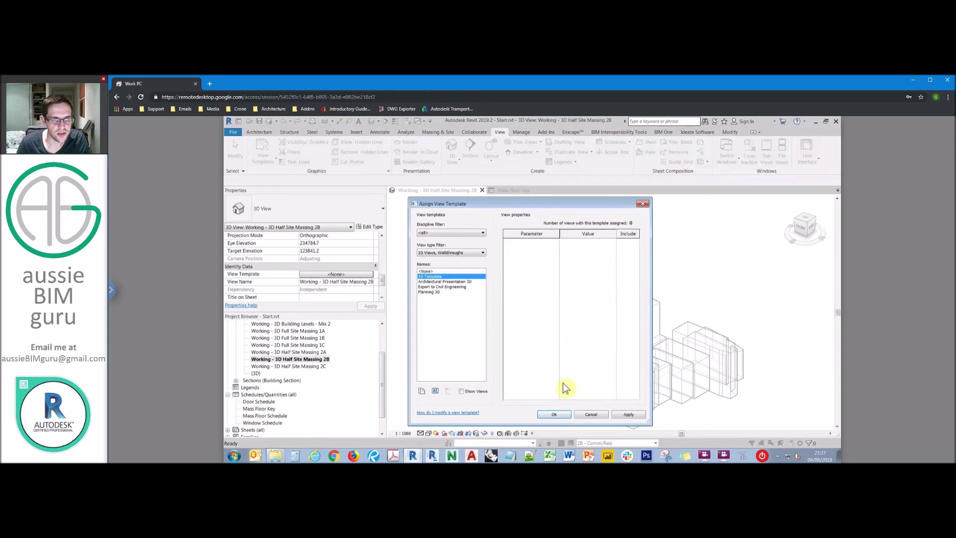
{"action": "left_click", "coordinate": [554, 414]}
Open the Working - 3D Half Site Massing 2C view and make 2C - Full Comm the active design option.
{"action": "left_click", "coordinate": [319, 359]}
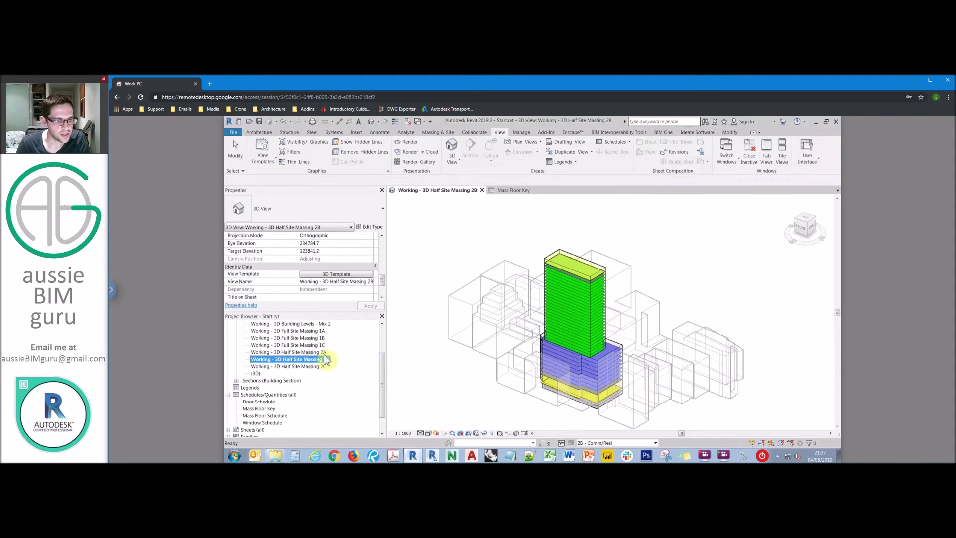
{"action": "double_click", "coordinate": [314, 366]}
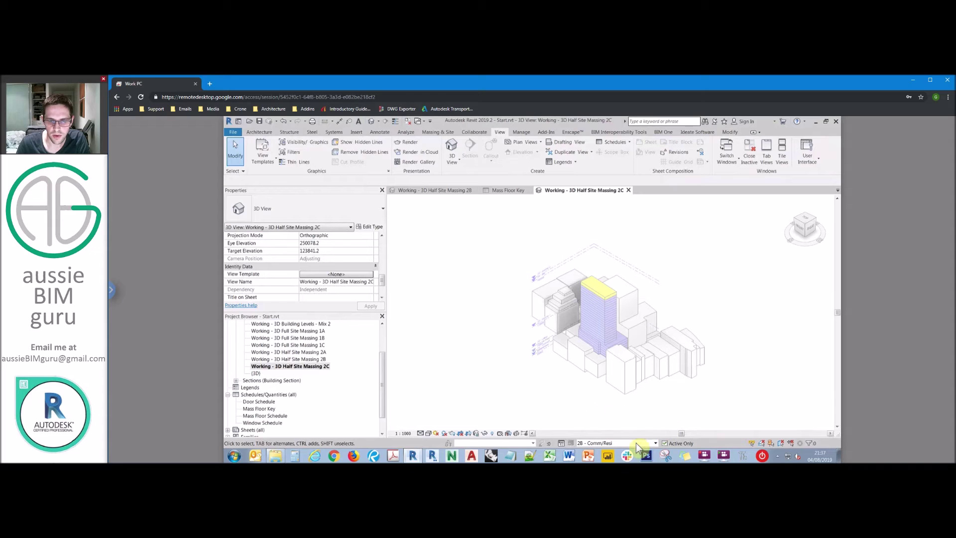
{"action": "left_click", "coordinate": [640, 443]}
{"action": "left_click", "coordinate": [631, 436]}
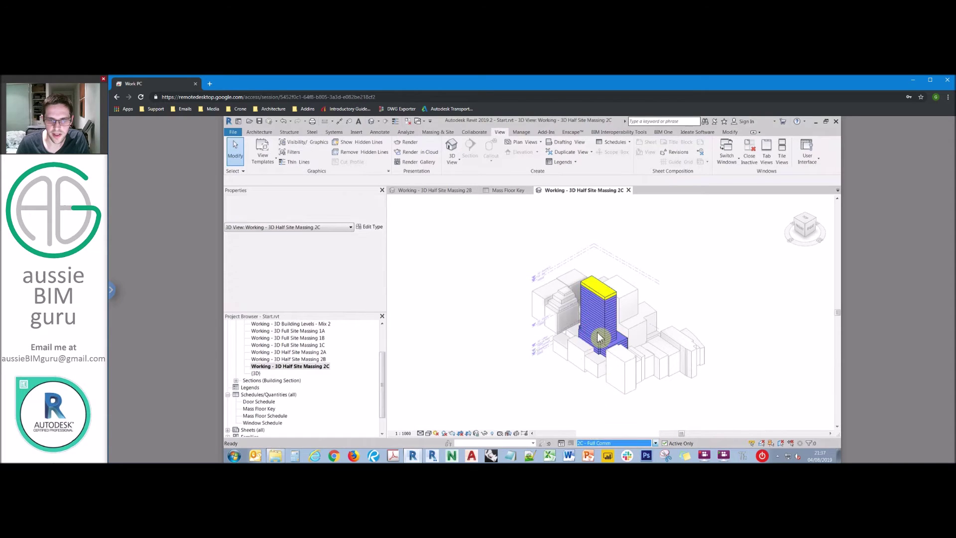
Temporarily isolate the mass floor category, select all the tower's floors and set their Floor Type to Commercial.
{"action": "left_click", "coordinate": [594, 304]}
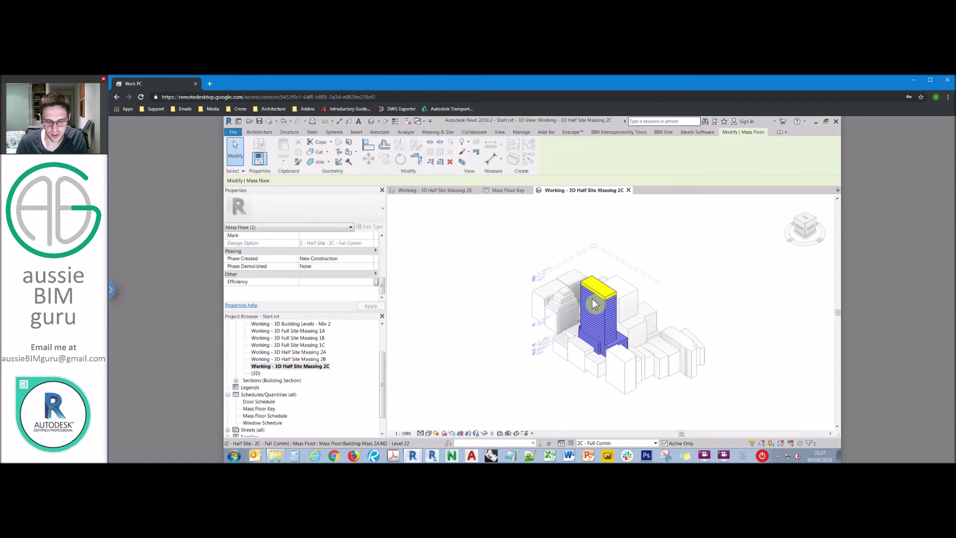
{"action": "key", "text": "i"}
{"action": "key", "text": "c"}
{"action": "left_click_drag", "start_coordinate": [646, 354], "coordinate": [557, 235]}
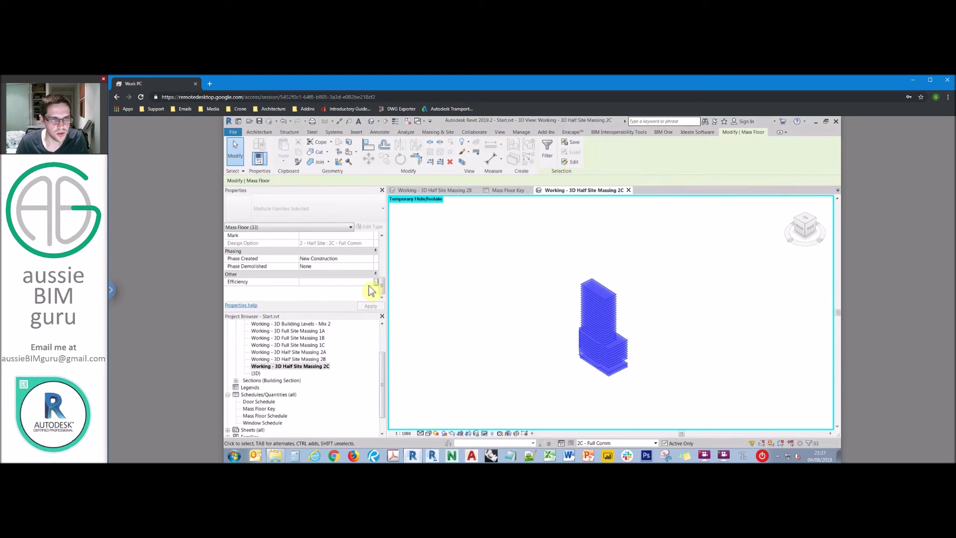
{"action": "scroll", "coordinate": [374, 286], "scroll_direction": "up", "scroll_amount": 3}
{"action": "left_click", "coordinate": [324, 266]}
{"action": "left_click", "coordinate": [649, 290]}
Change the Floor Type of the two plant floors, one just below the tower's top and one at Level 1 (Plant).
{"action": "middle_click_drag", "start_coordinate": [649, 290], "coordinate": [612, 307], "text": "shift"}
{"action": "left_click", "coordinate": [611, 305]}
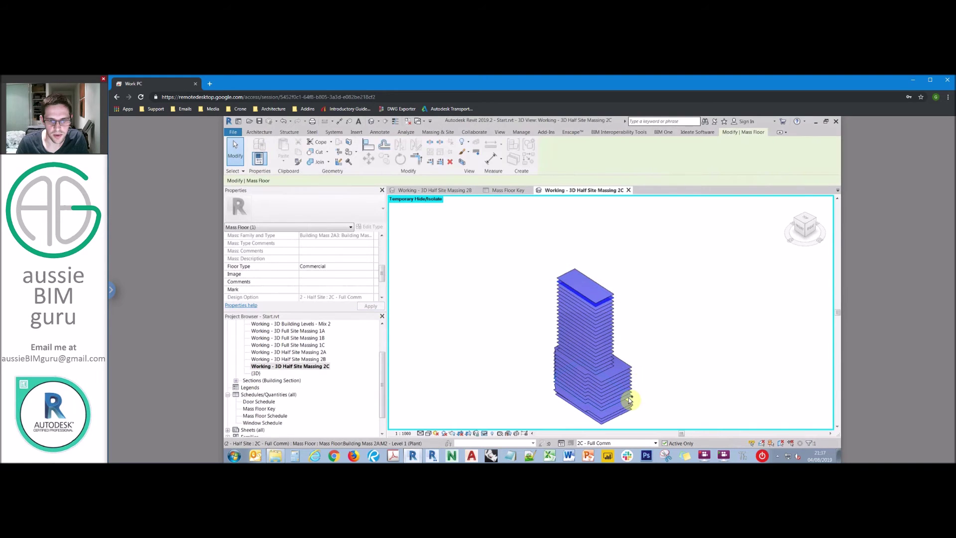
{"action": "left_click", "coordinate": [629, 400], "text": "ctrl"}
{"action": "left_click", "coordinate": [369, 267]}
{"action": "left_click", "coordinate": [463, 274]}
Set the Floor Type of the tower's topmost mass floor to Bar and of the large floor near the podium's base to Lobby.
{"action": "left_click", "coordinate": [614, 301]}
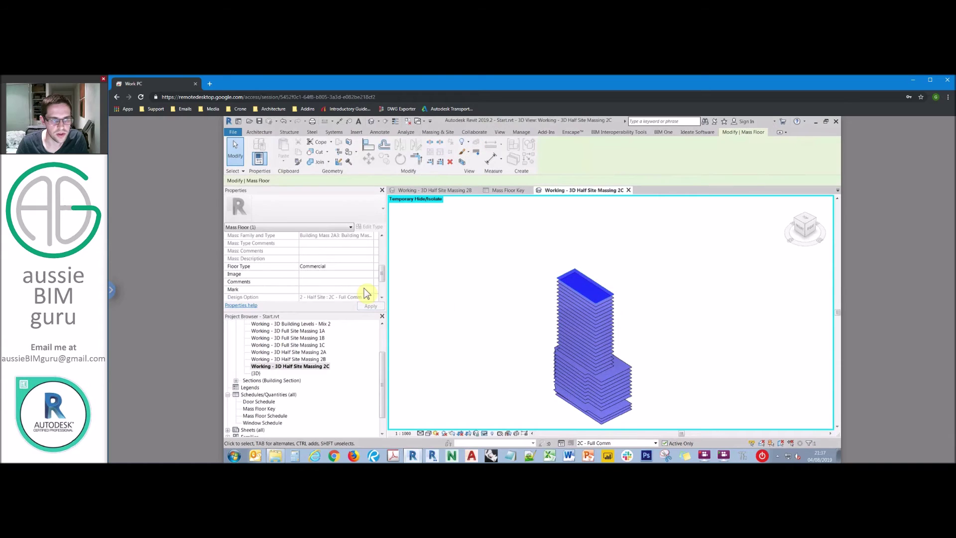
{"action": "left_click", "coordinate": [374, 271]}
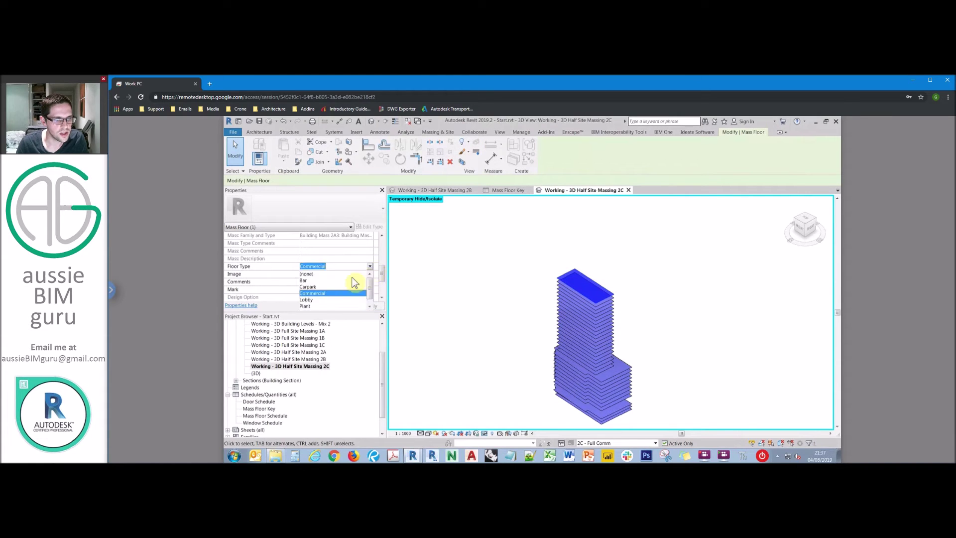
{"action": "left_click", "coordinate": [506, 324]}
{"action": "left_click", "coordinate": [631, 404]}
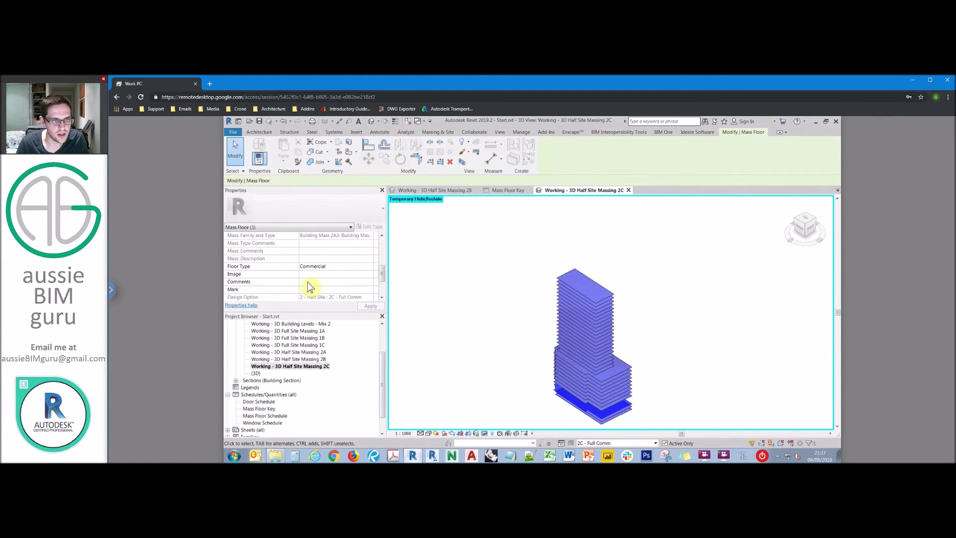
{"action": "left_click", "coordinate": [370, 272]}
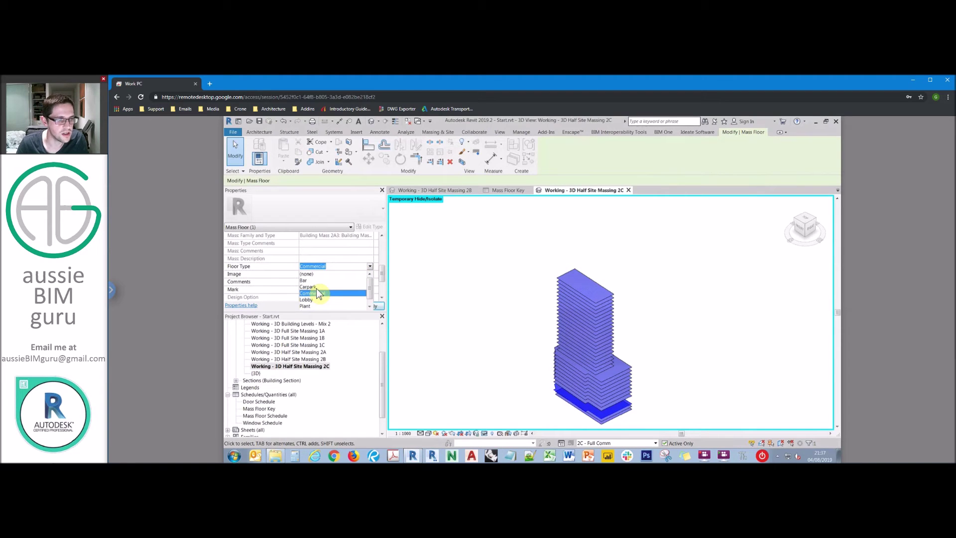
{"action": "left_click", "coordinate": [310, 300]}
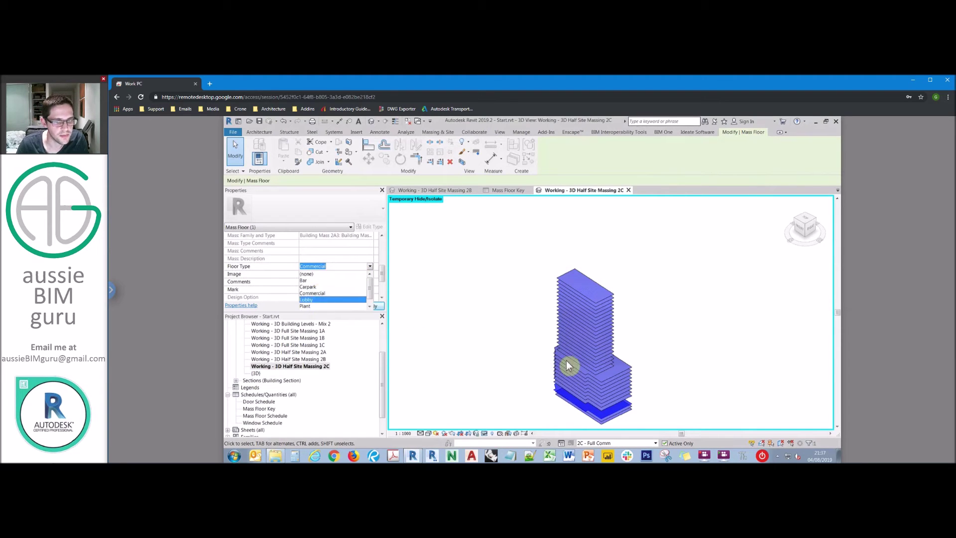
Change the Floor Type of the two lowest mass floors together and reset the temporary isolation.
{"action": "left_click", "coordinate": [630, 406]}
{"action": "left_click", "coordinate": [631, 407], "text": "ctrl"}
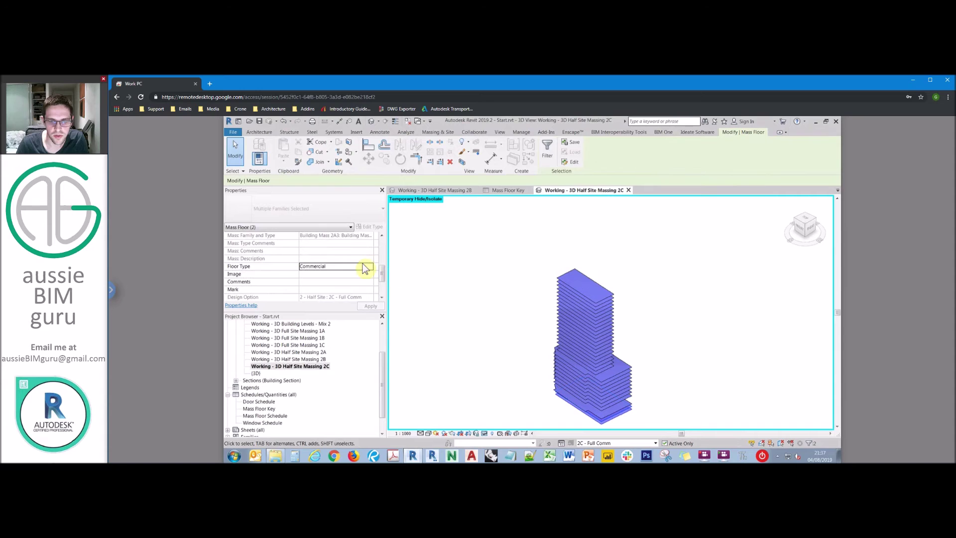
{"action": "left_click", "coordinate": [369, 266]}
{"action": "left_click", "coordinate": [344, 294]}
{"action": "left_click", "coordinate": [528, 238]}
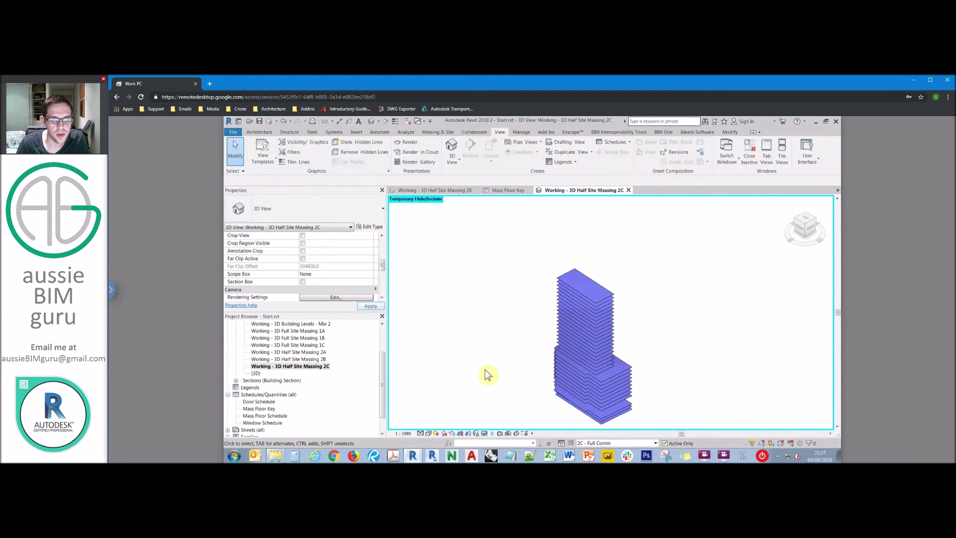
{"action": "left_click", "coordinate": [484, 434]}
{"action": "left_click", "coordinate": [498, 377]}
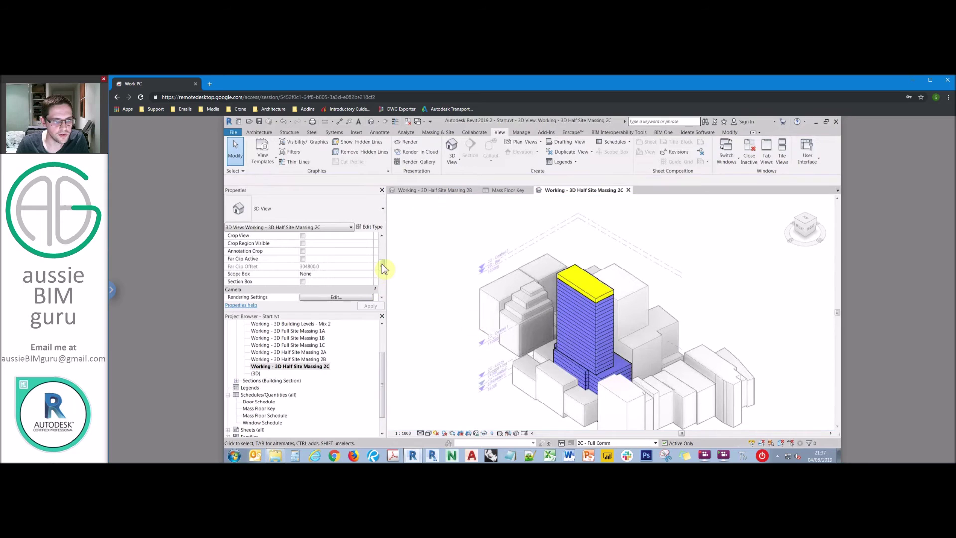
Assign 3D Template as the view template of the Half Site Massing 2C view.
{"action": "scroll", "coordinate": [384, 272], "scroll_direction": "down", "scroll_amount": 1}
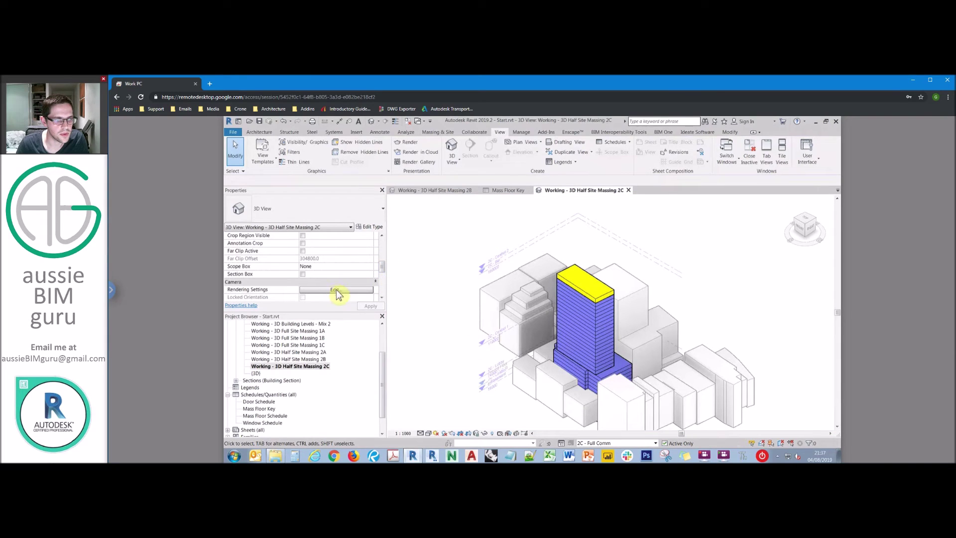
{"action": "left_click_drag", "start_coordinate": [384, 271], "coordinate": [382, 284]}
{"action": "left_click", "coordinate": [356, 274]}
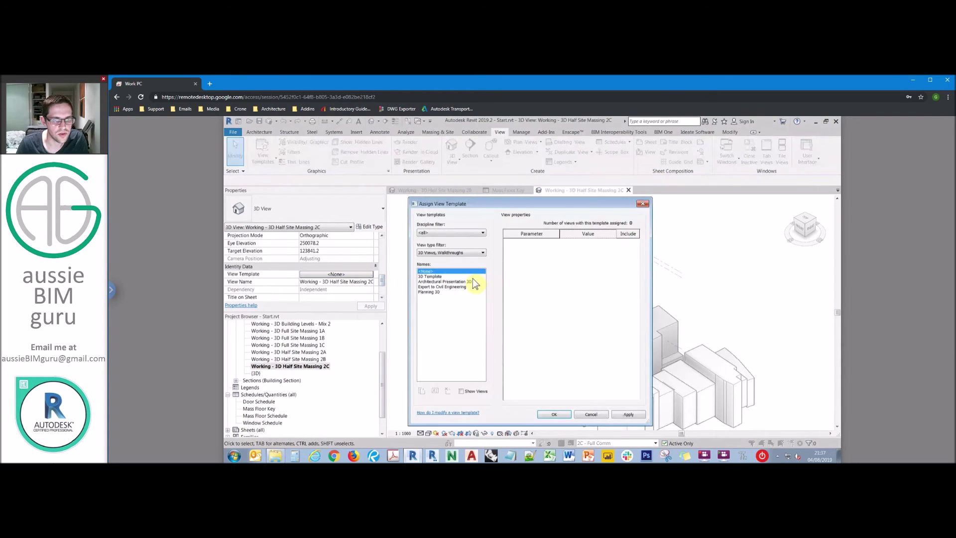
{"action": "left_click", "coordinate": [438, 276]}
{"action": "left_click", "coordinate": [548, 414]}
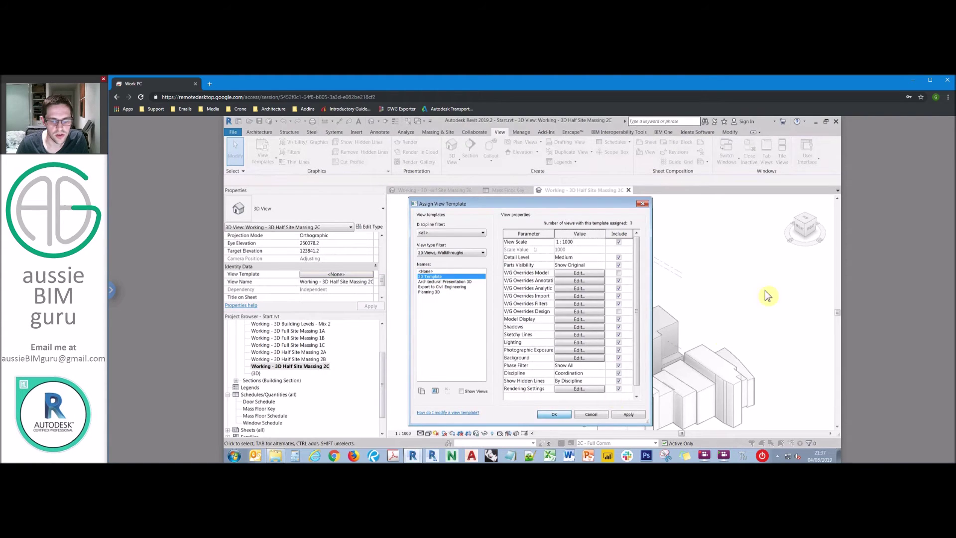
Make Main Model the active design option in the Half Site Massing 2C view.
{"action": "middle_click_drag", "start_coordinate": [701, 329], "coordinate": [636, 312]}
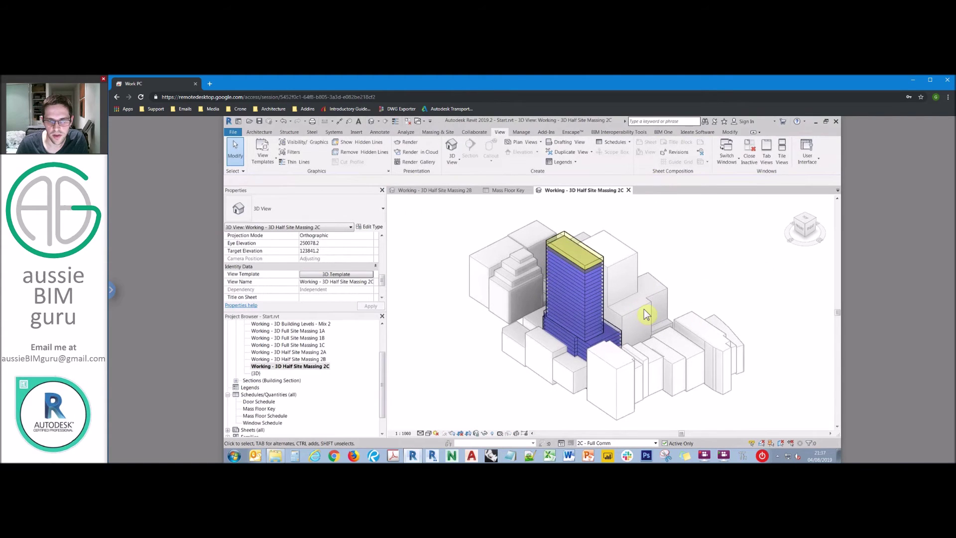
{"action": "left_click", "coordinate": [617, 443]}
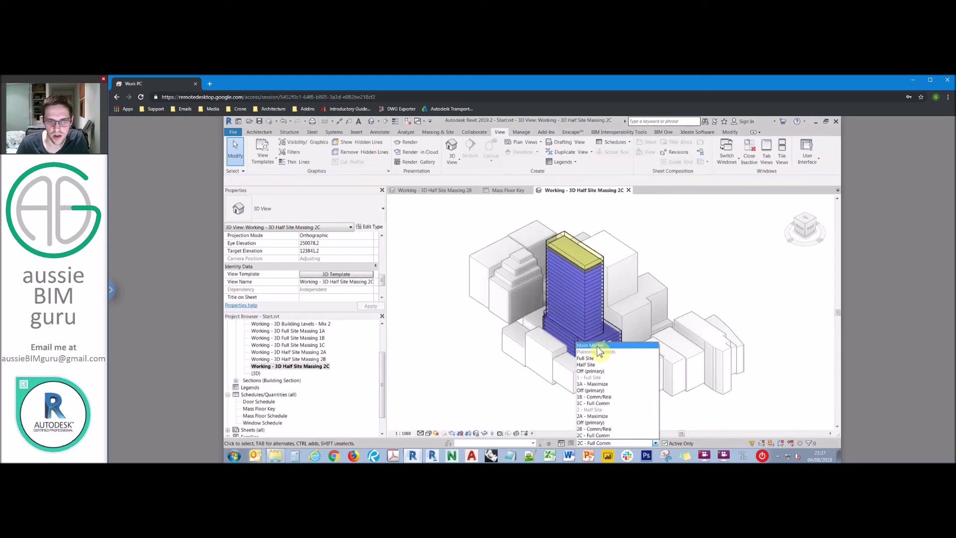
{"action": "left_click", "coordinate": [598, 347]}
Override the surrounding context buildings by element in the Half Site Massing 2C view with halftone and a surface transparency of 79.
{"action": "left_click", "coordinate": [516, 280]}
{"action": "right_click", "coordinate": [517, 277]}
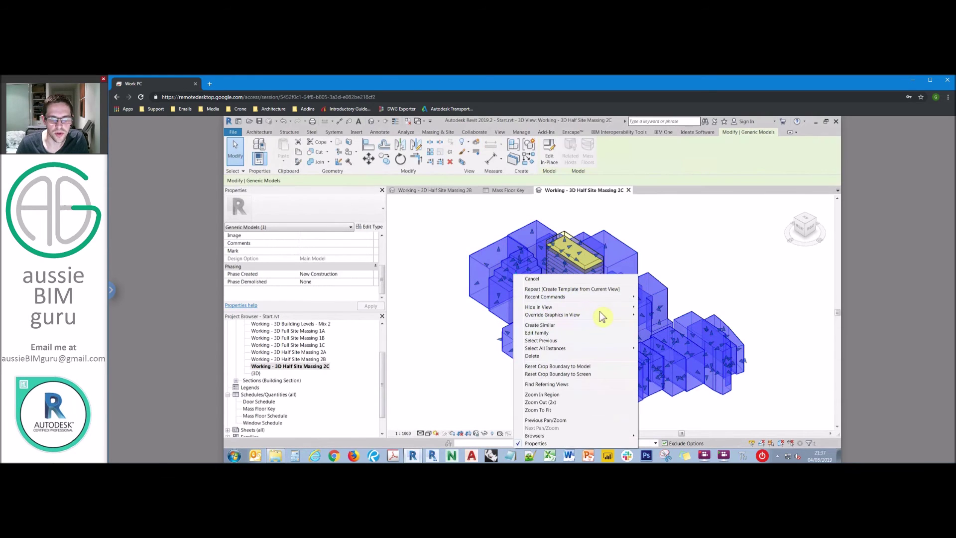
{"action": "mouse_move", "coordinate": [625, 315]}
{"action": "left_click", "coordinate": [657, 316]}
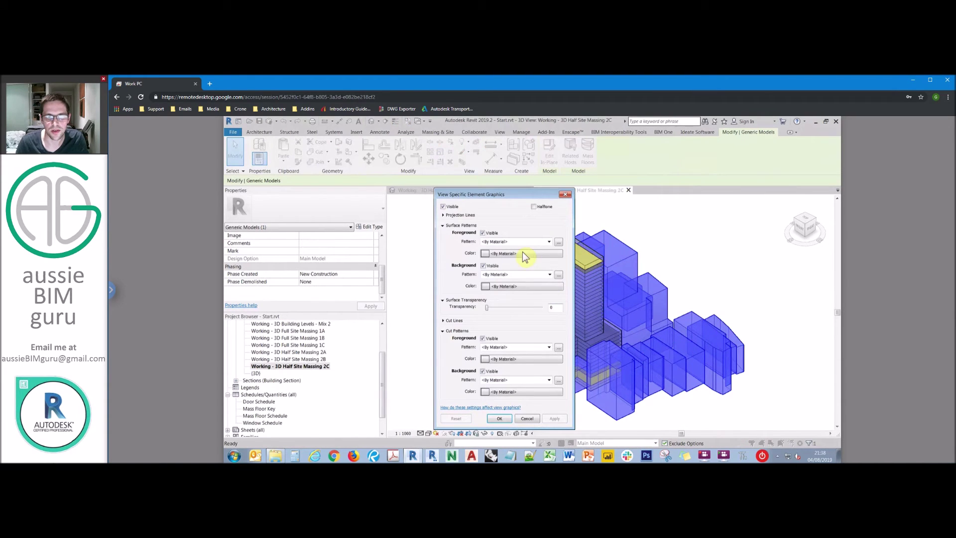
{"action": "left_click", "coordinate": [500, 418]}
{"action": "left_click", "coordinate": [453, 351]}
{"action": "left_click", "coordinate": [494, 274]}
{"action": "right_click", "coordinate": [582, 259]}
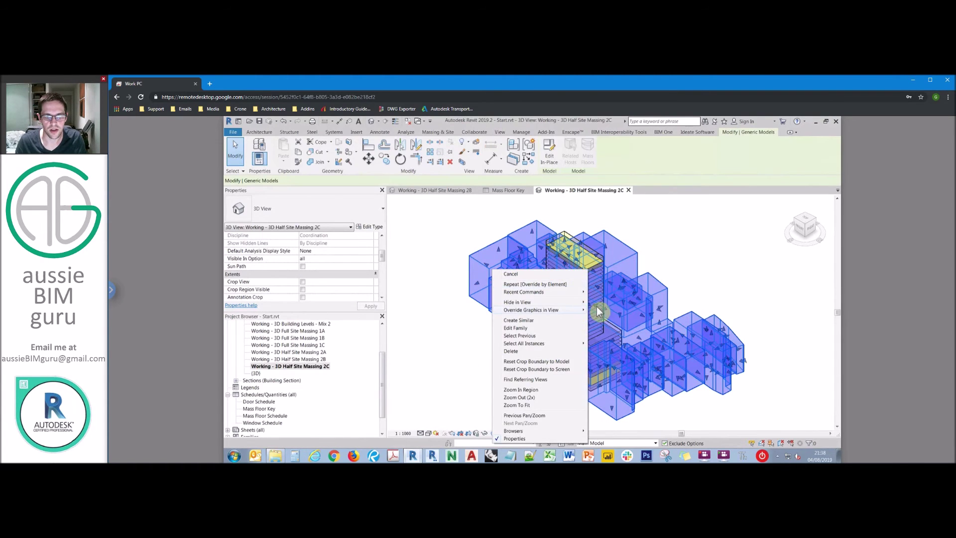
{"action": "mouse_move", "coordinate": [604, 305]}
{"action": "left_click", "coordinate": [650, 308]}
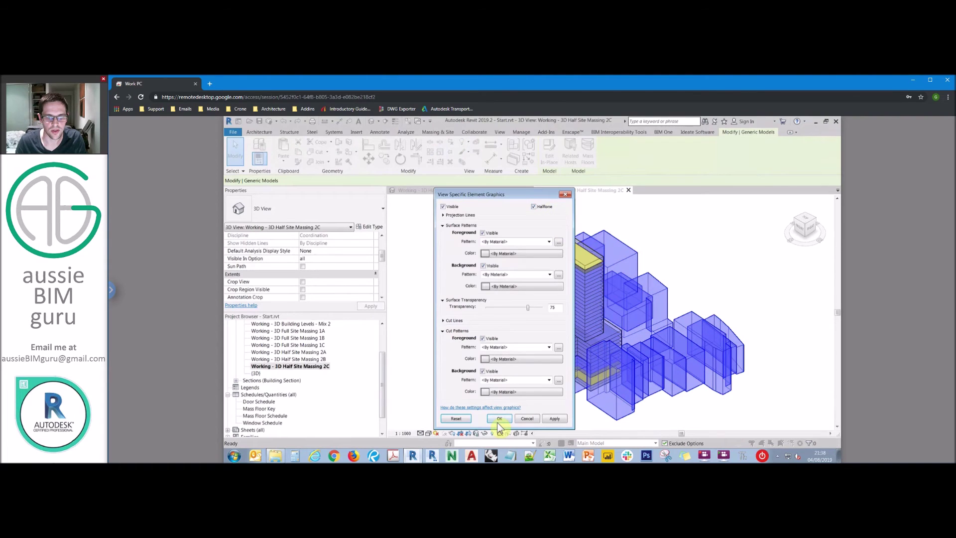
{"action": "left_click", "coordinate": [499, 419]}
{"action": "left_click", "coordinate": [487, 384]}
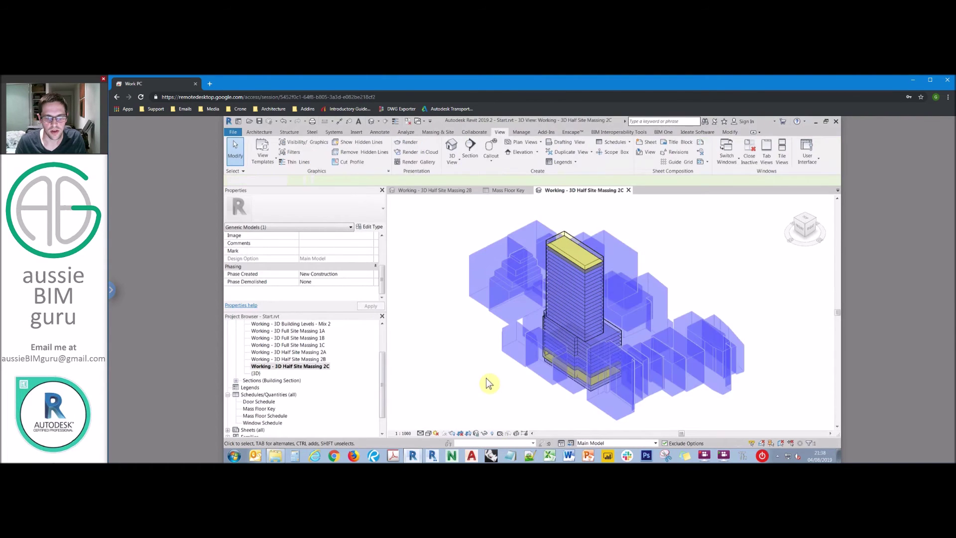
Open the Working - 3D Half Site Massing 2B view and close the Start.rvt project.
{"action": "left_click", "coordinate": [306, 359]}
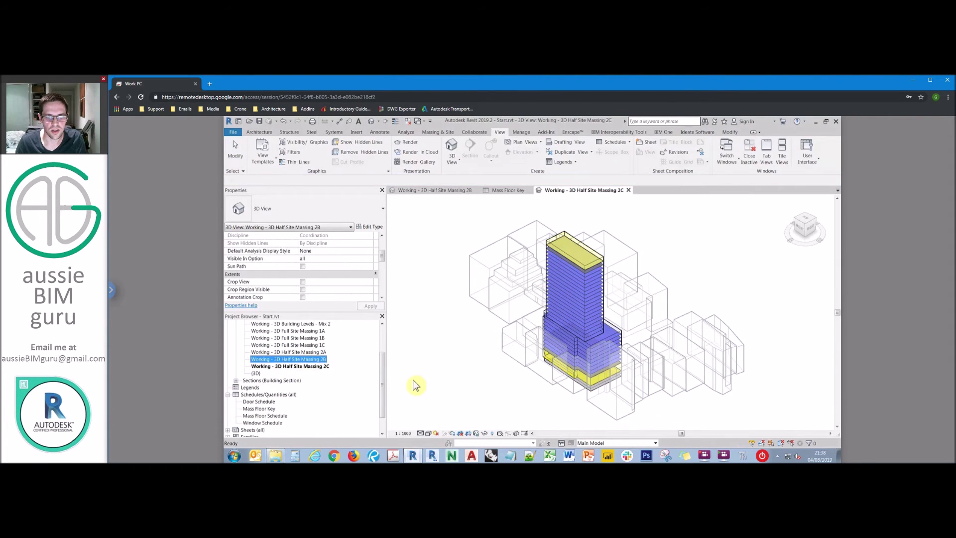
{"action": "double_click", "coordinate": [324, 360]}
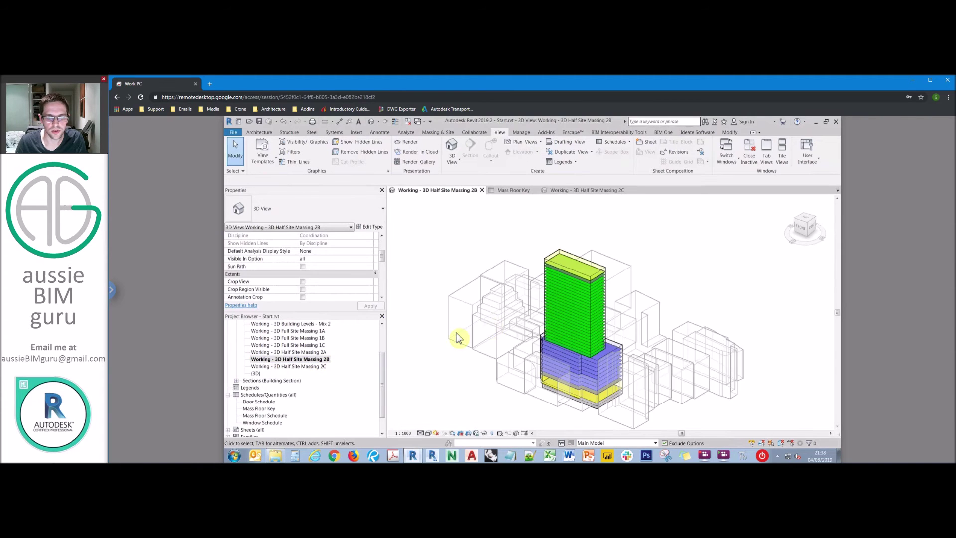
{"action": "left_click", "coordinate": [482, 190]}
{"action": "left_click", "coordinate": [529, 286]}
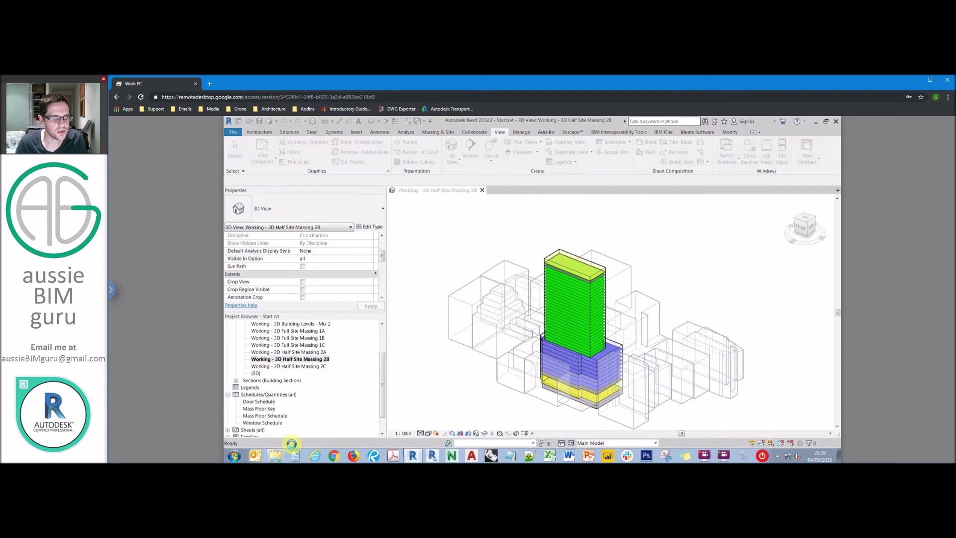
Open the project file 3 - Templated.rvt from the feaso 4 folder.
{"action": "key", "text": "ctrl+o"}
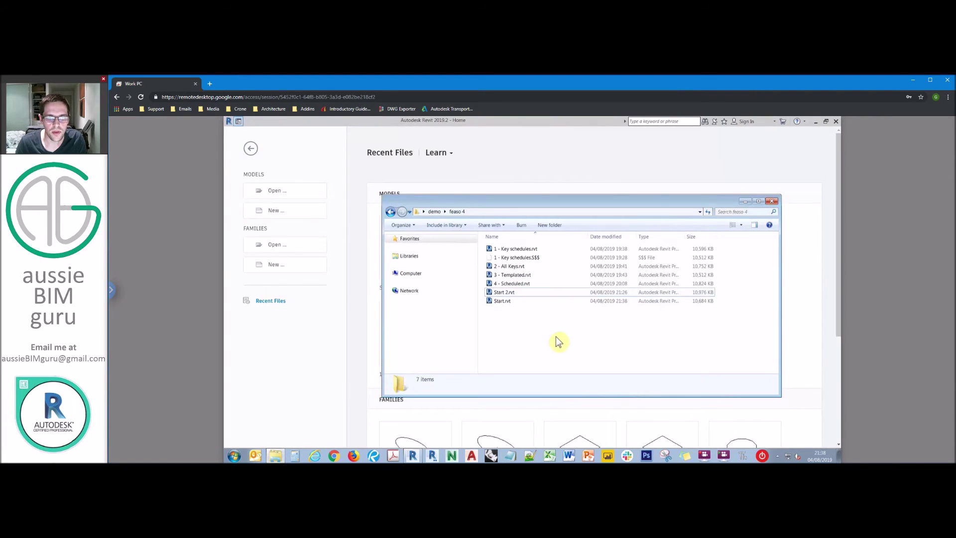
{"action": "left_click", "coordinate": [517, 276]}
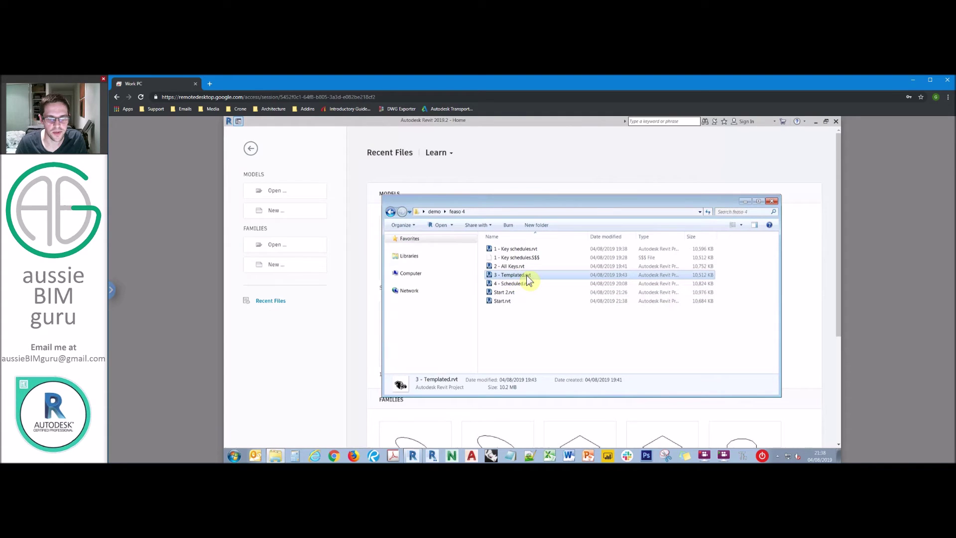
{"action": "double_click", "coordinate": [527, 276]}
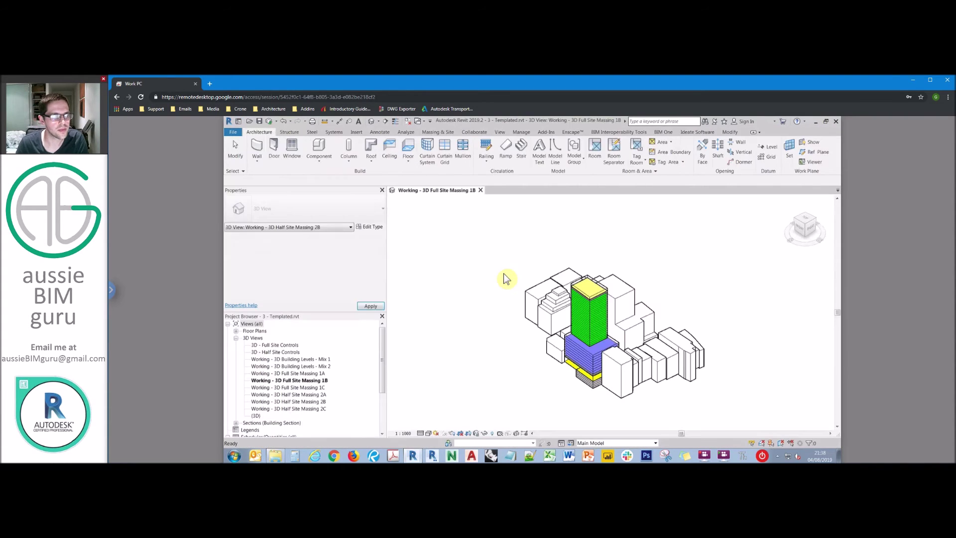
Review the floor colours in the Full Site Massing 1C and Half Site Massing 2B and 2C views.
{"action": "double_click", "coordinate": [316, 388]}
{"action": "double_click", "coordinate": [316, 402]}
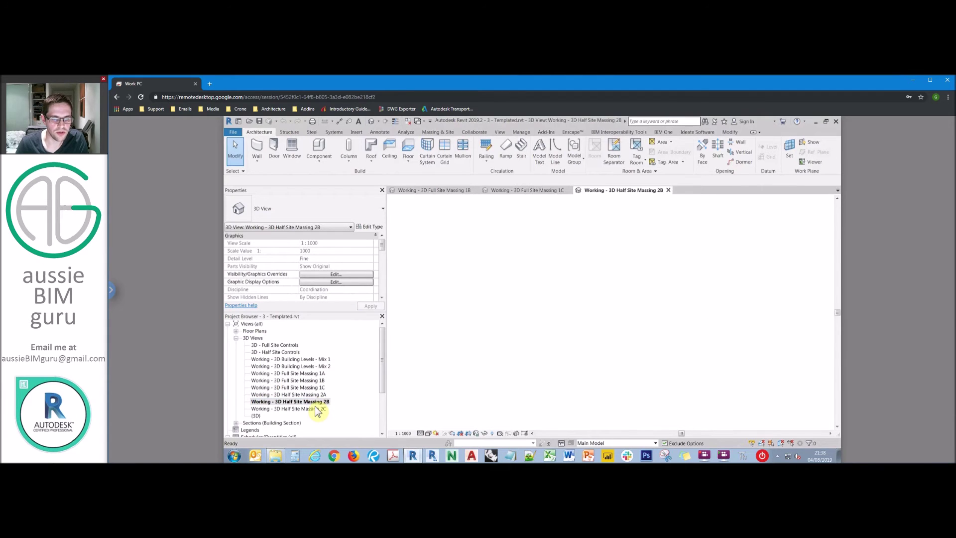
{"action": "double_click", "coordinate": [316, 409]}
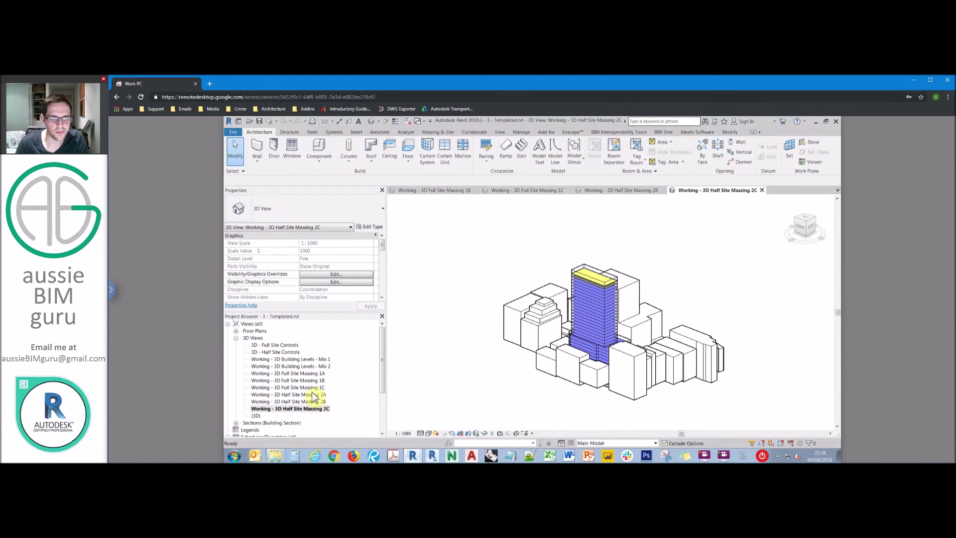
{"action": "double_click", "coordinate": [314, 388]}
Open the Mass Floor Schedule and change the heading of its Floor Area field to GBA.
{"action": "scroll", "coordinate": [351, 371], "scroll_direction": "down", "scroll_amount": 3}
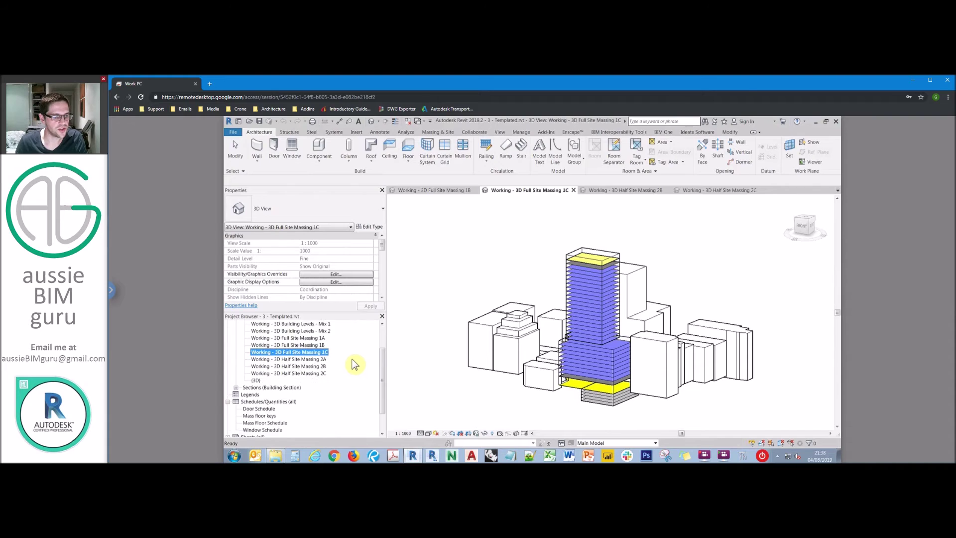
{"action": "double_click", "coordinate": [271, 395]}
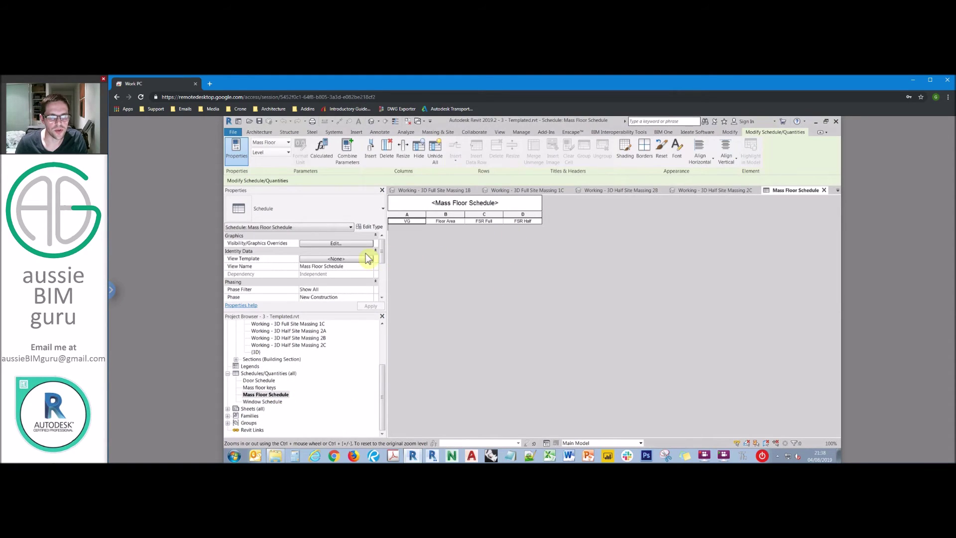
{"action": "scroll", "coordinate": [382, 265], "scroll_direction": "down", "scroll_amount": 3}
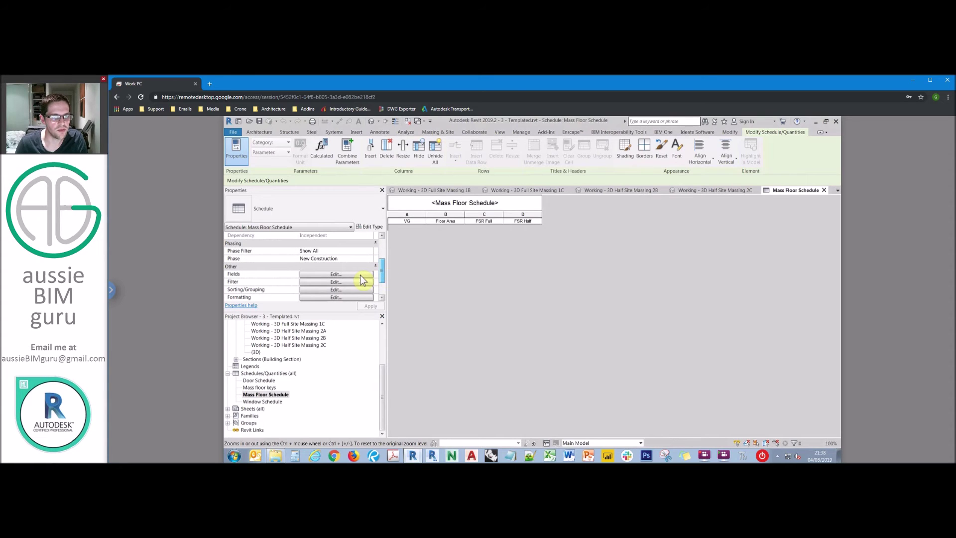
{"action": "left_click", "coordinate": [358, 274]}
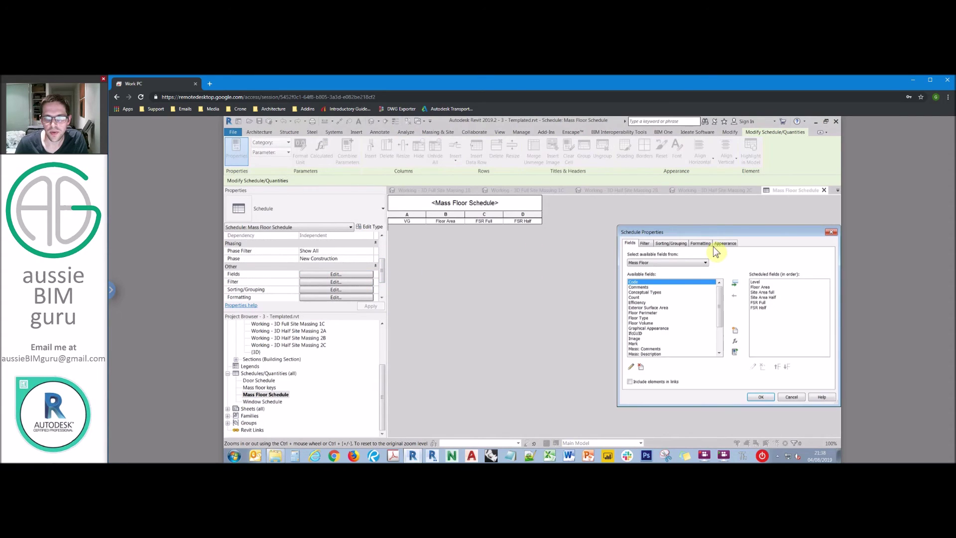
{"action": "left_click", "coordinate": [702, 244]}
{"action": "left_click", "coordinate": [652, 266]}
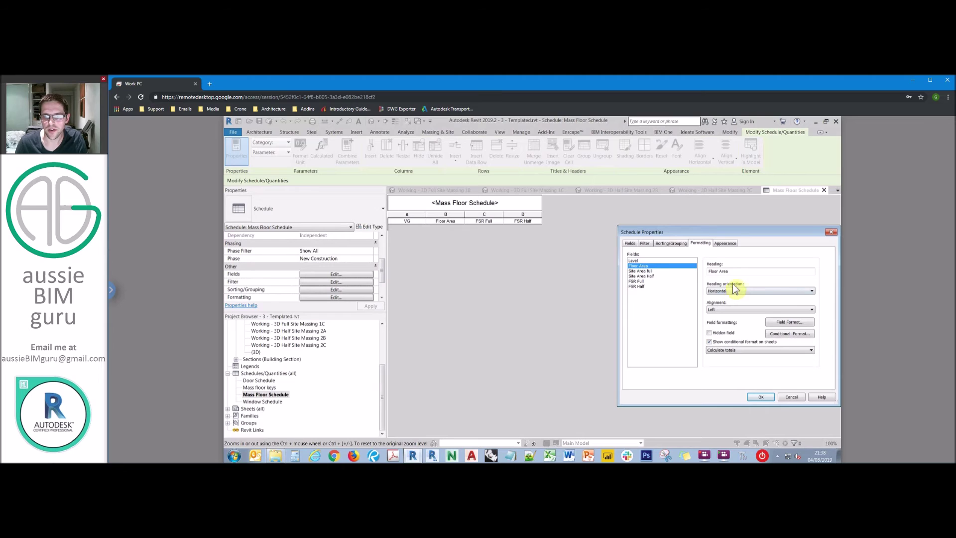
{"action": "left_click_drag", "start_coordinate": [741, 274], "coordinate": [681, 273]}
{"action": "type", "text": "GBA"}
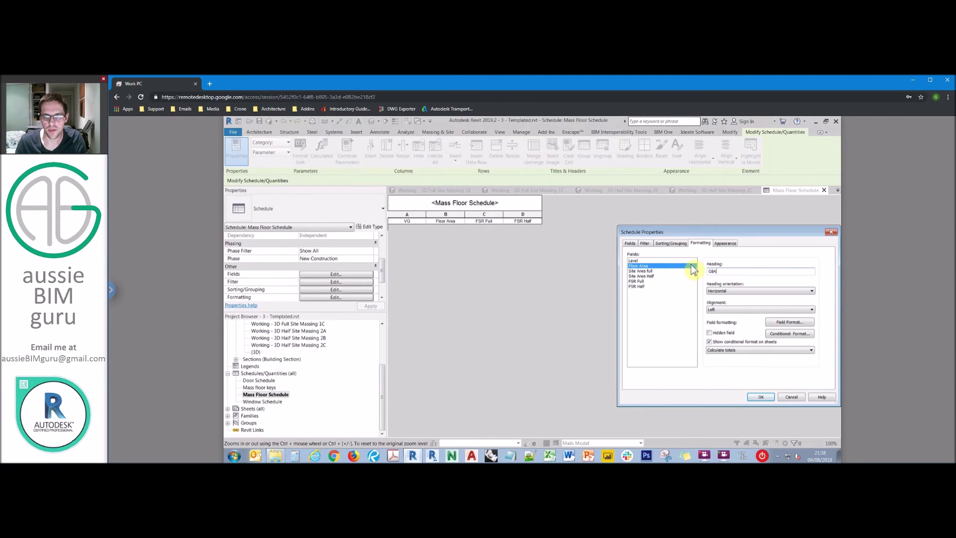
Add the Efficiency field to the end of the Mass Floor Schedule's fields and check its formatting.
{"action": "left_click", "coordinate": [630, 243]}
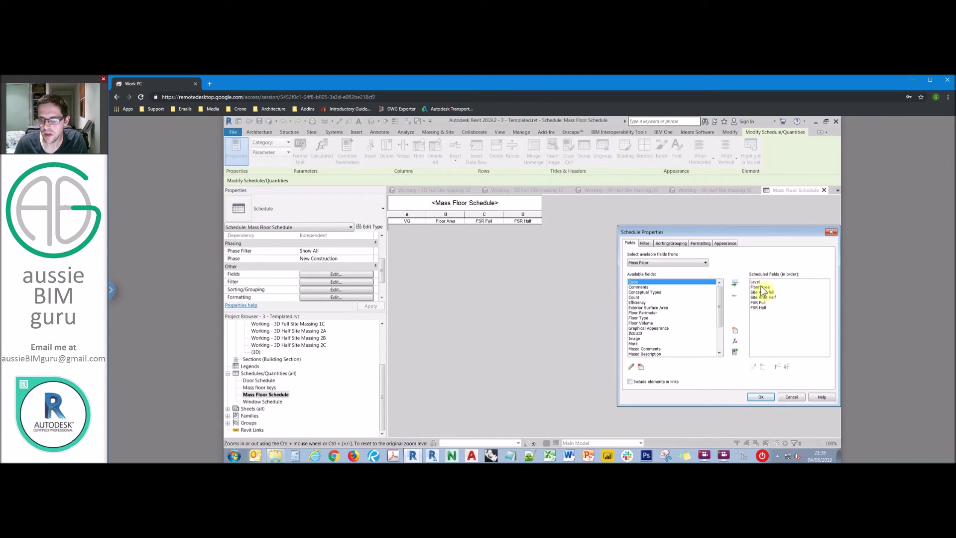
{"action": "left_click", "coordinate": [777, 282]}
{"action": "left_click", "coordinate": [677, 302]}
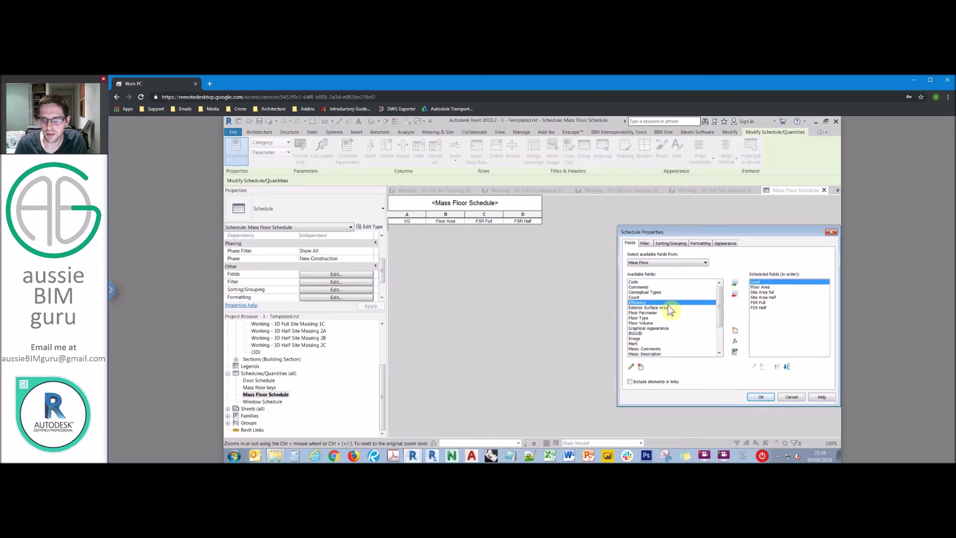
{"action": "left_click", "coordinate": [761, 308]}
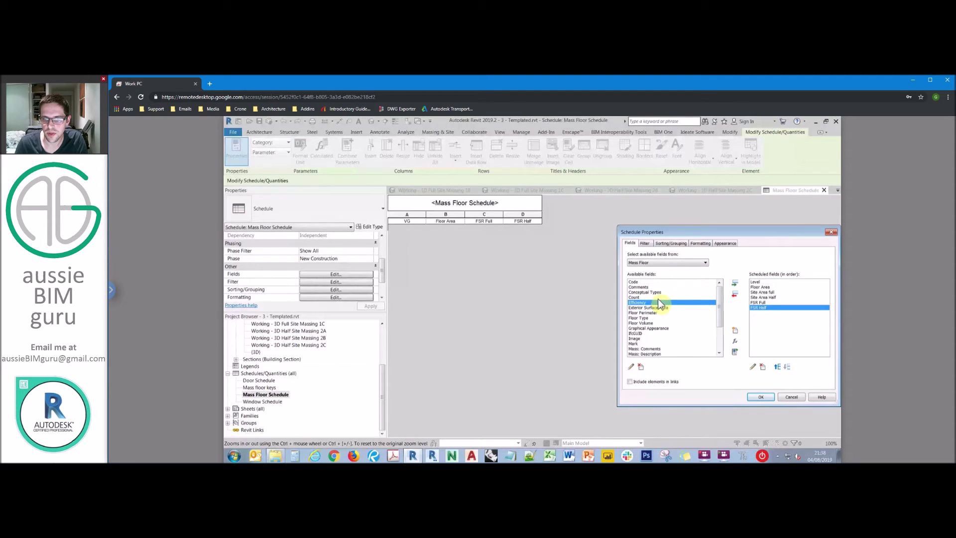
{"action": "left_click", "coordinate": [736, 284]}
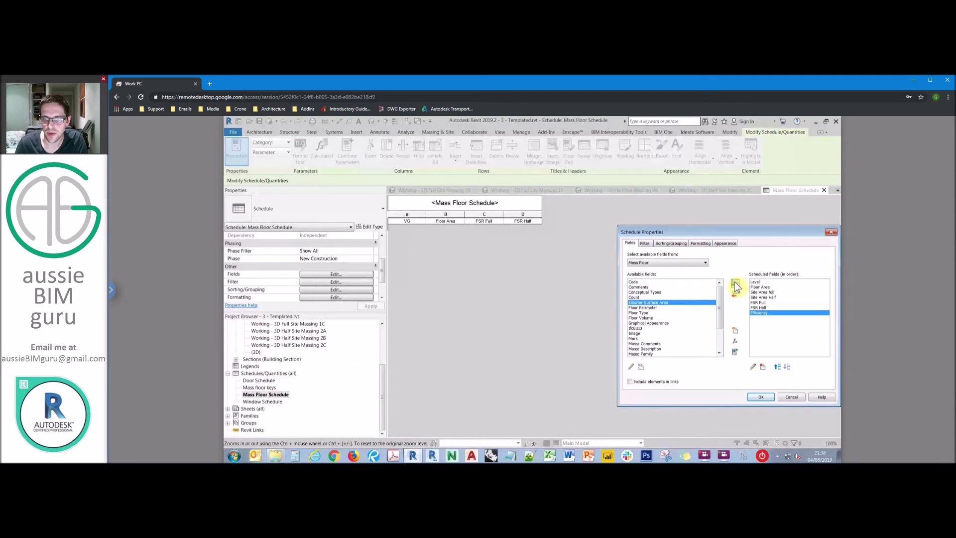
{"action": "left_click", "coordinate": [701, 243]}
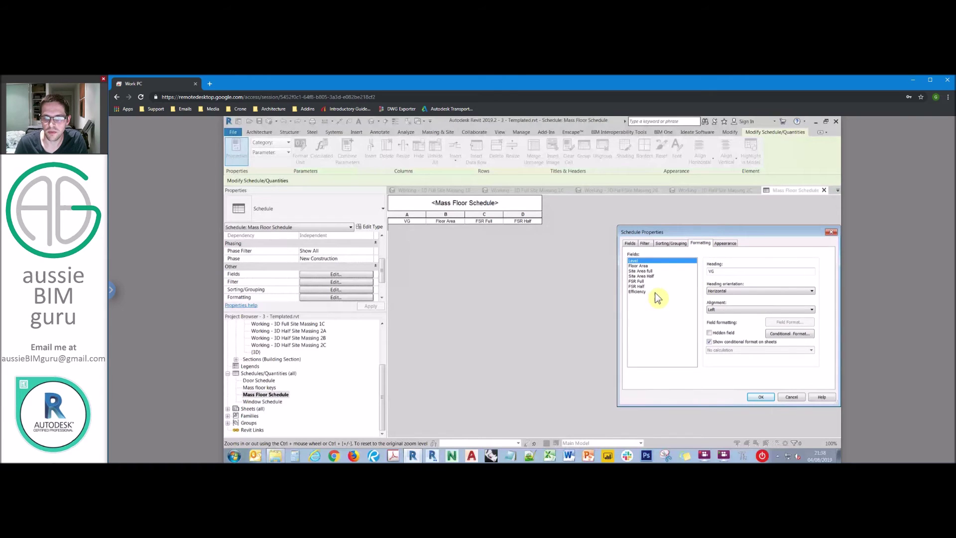
{"action": "left_click", "coordinate": [653, 292]}
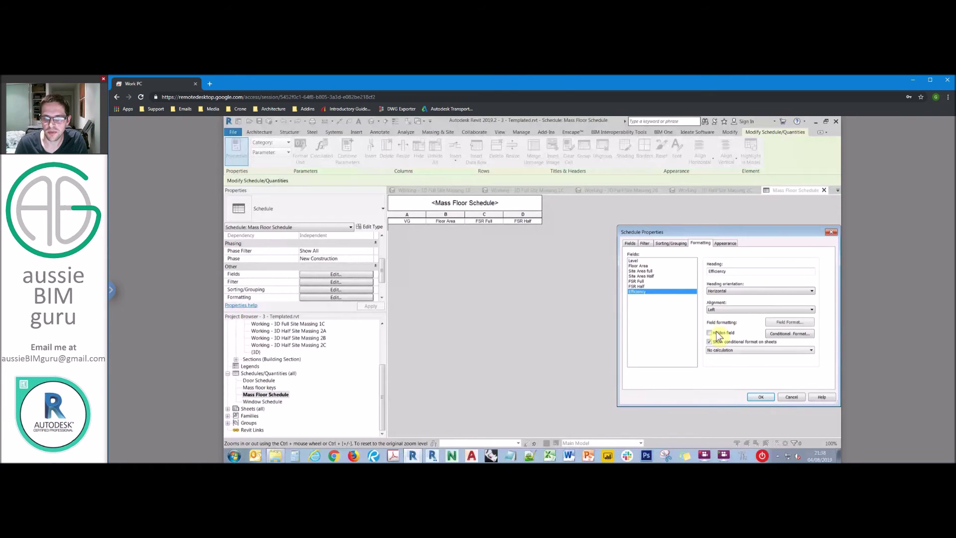
{"action": "left_click", "coordinate": [631, 244]}
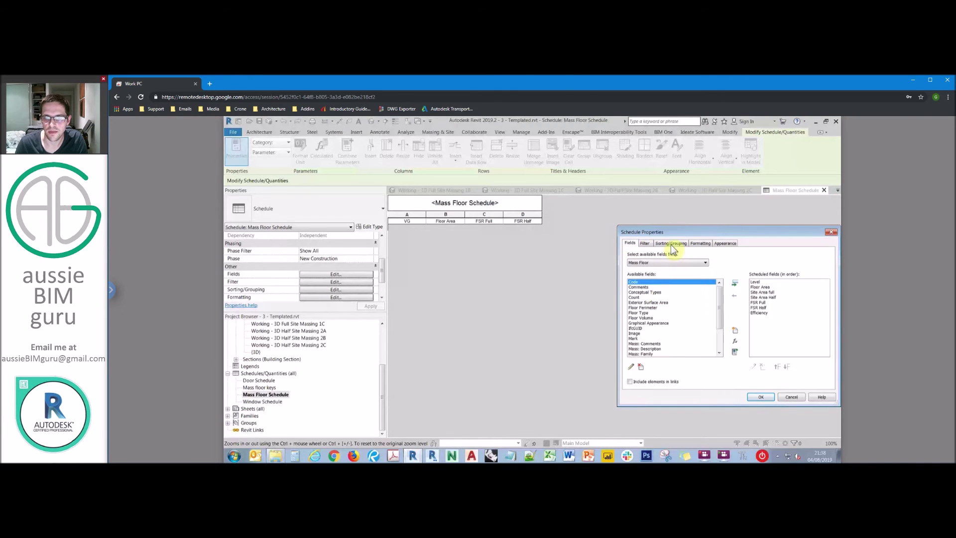
Start a calculated value named GFA for the Mass Floor Schedule.
{"action": "left_click", "coordinate": [760, 287]}
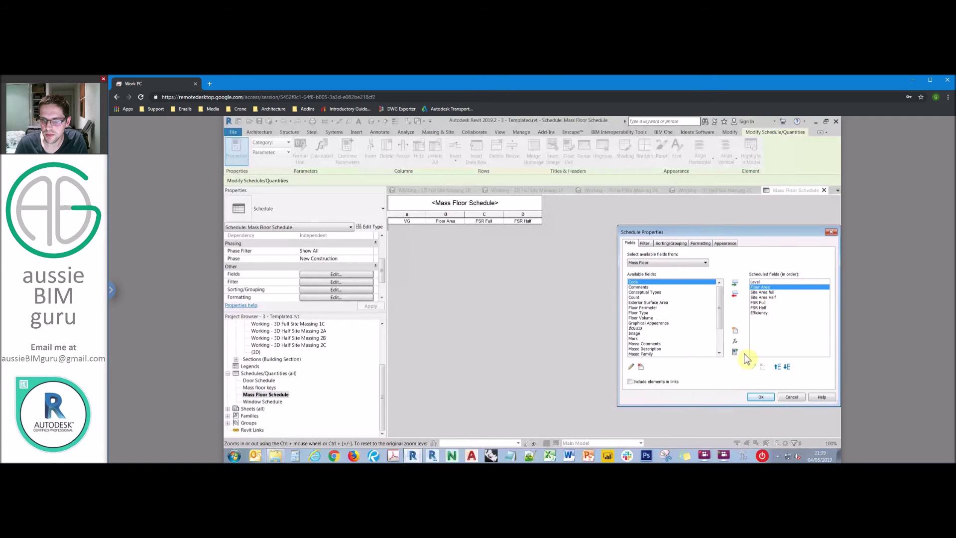
{"action": "left_click", "coordinate": [735, 341]}
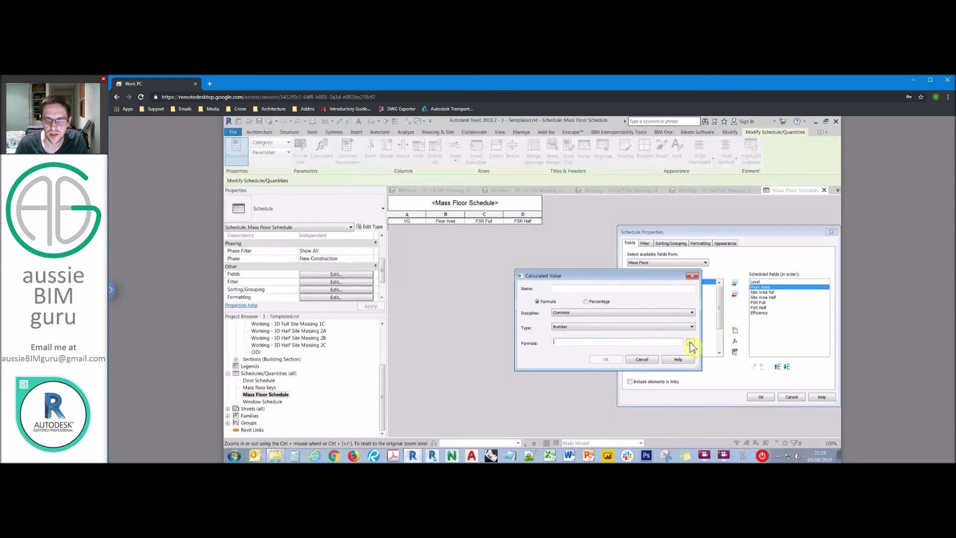
{"action": "left_click", "coordinate": [647, 289]}
{"action": "key", "text": "Caps_Lock"}
{"action": "key", "text": "Caps_Lock"}
{"action": "type", "text": "GFA"}
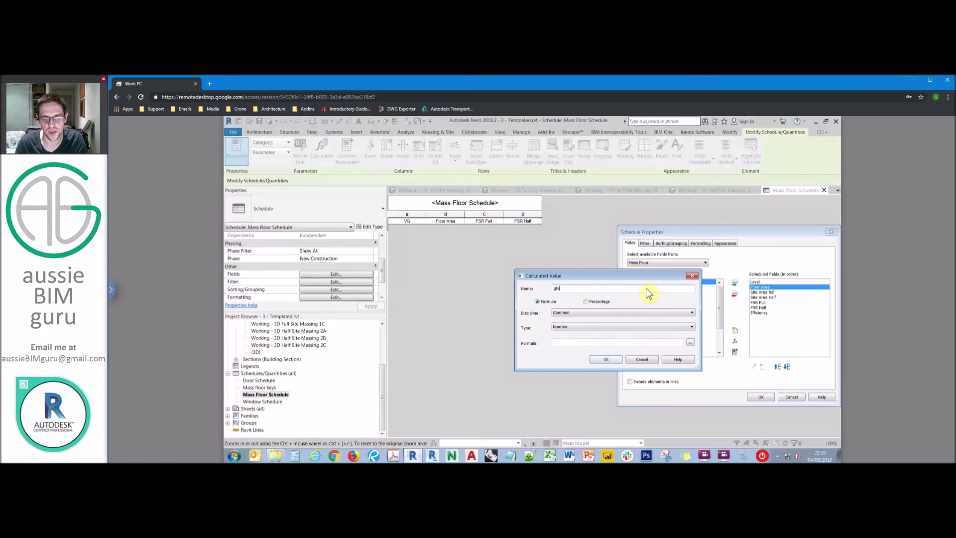
Define the GFA formula as Floor Area multiplied by Efficiency.
{"action": "left_click", "coordinate": [691, 343]}
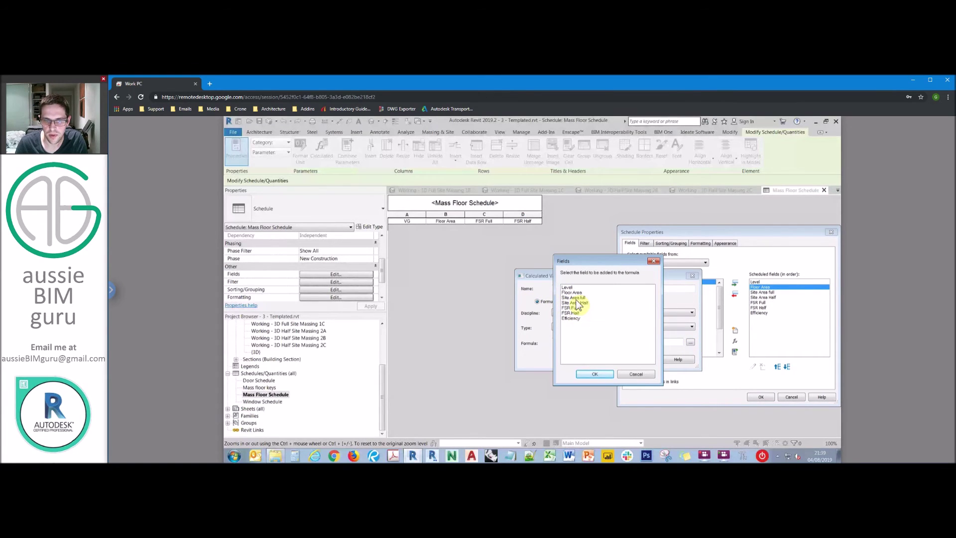
{"action": "left_click", "coordinate": [576, 293]}
{"action": "left_click", "coordinate": [596, 377]}
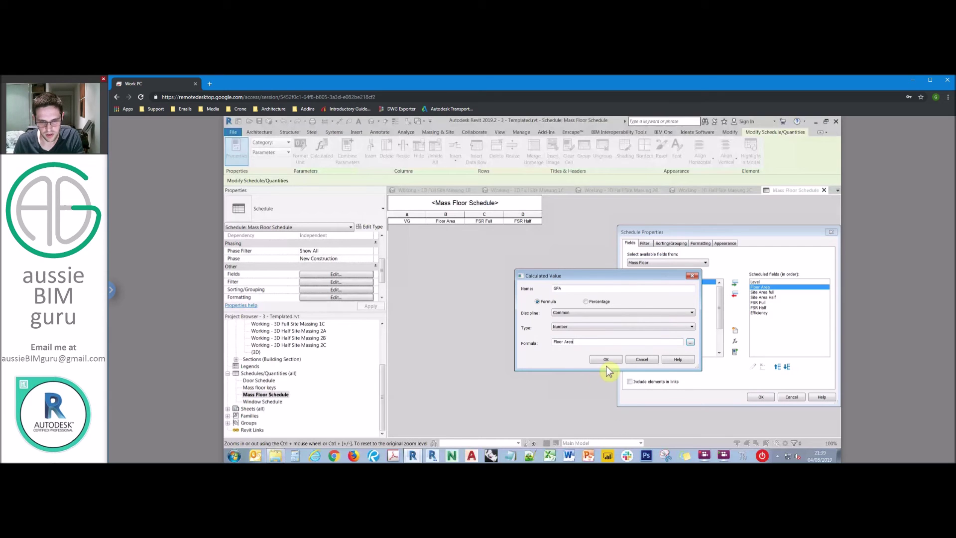
{"action": "left_click", "coordinate": [690, 343]}
{"action": "left_click", "coordinate": [591, 319]}
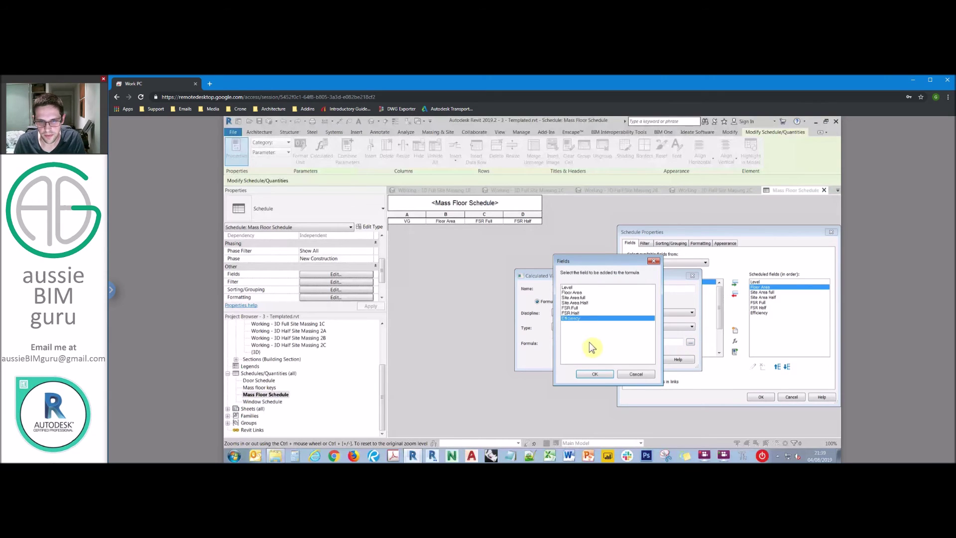
{"action": "left_click", "coordinate": [595, 374]}
Keep the GFA calculated value's discipline as Common, set its type to Area and create it.
{"action": "left_click", "coordinate": [586, 313]}
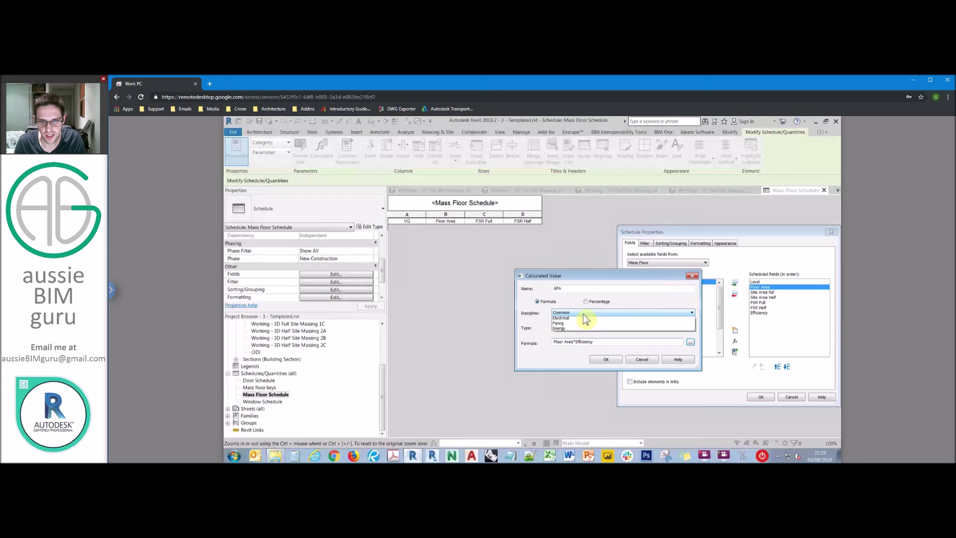
{"action": "left_click", "coordinate": [586, 313]}
{"action": "left_click", "coordinate": [577, 328]}
{"action": "left_click", "coordinate": [566, 355]}
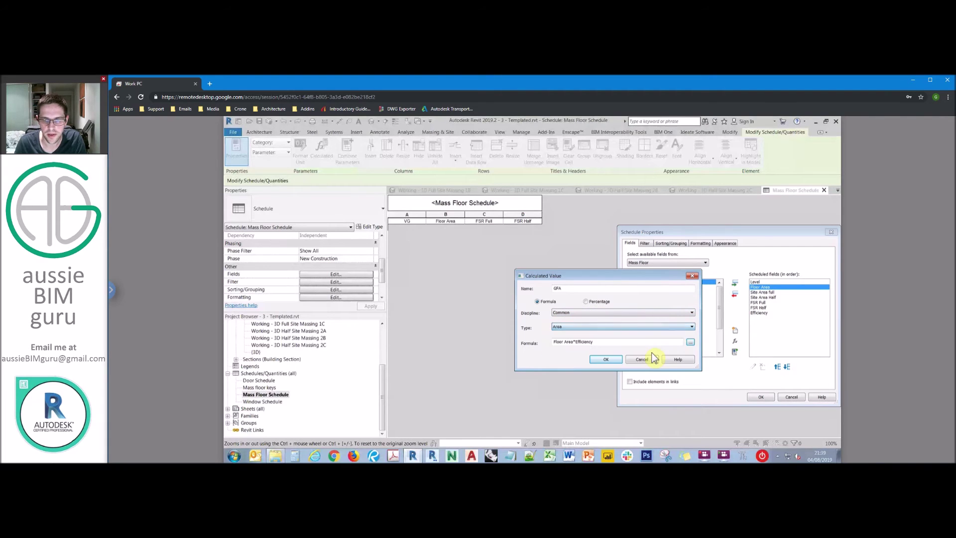
{"action": "left_click", "coordinate": [614, 362]}
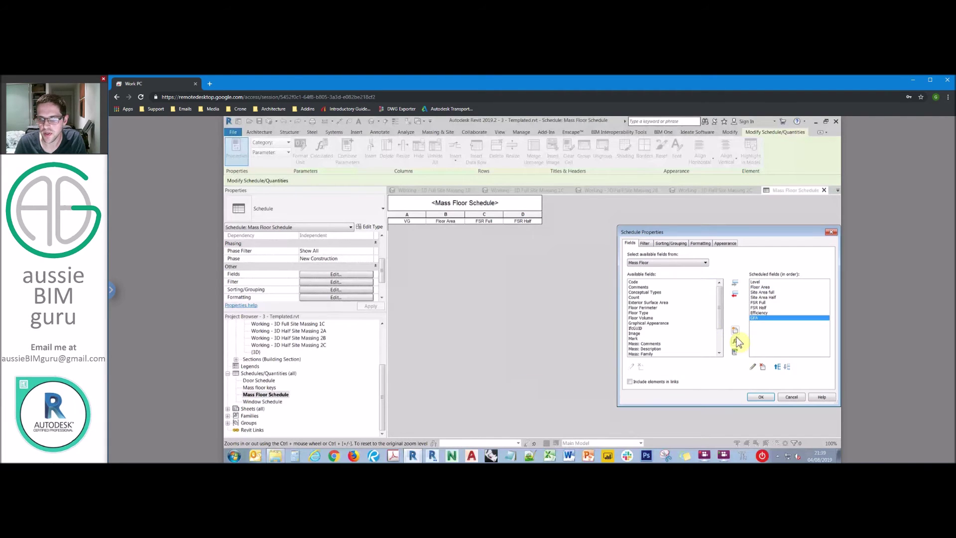
Move the GFA field up the scheduled fields to directly after Floor Area and apply the schedule changes.
{"action": "left_click", "coordinate": [776, 367]}
{"action": "left_click", "coordinate": [776, 367]}
{"action": "left_click", "coordinate": [777, 367]}
{"action": "left_click", "coordinate": [776, 368]}
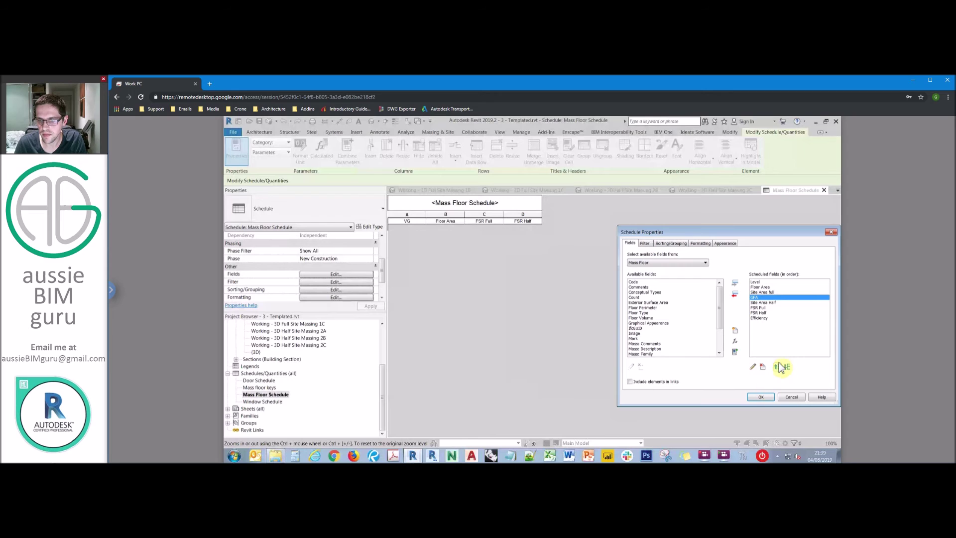
{"action": "left_click", "coordinate": [761, 397]}
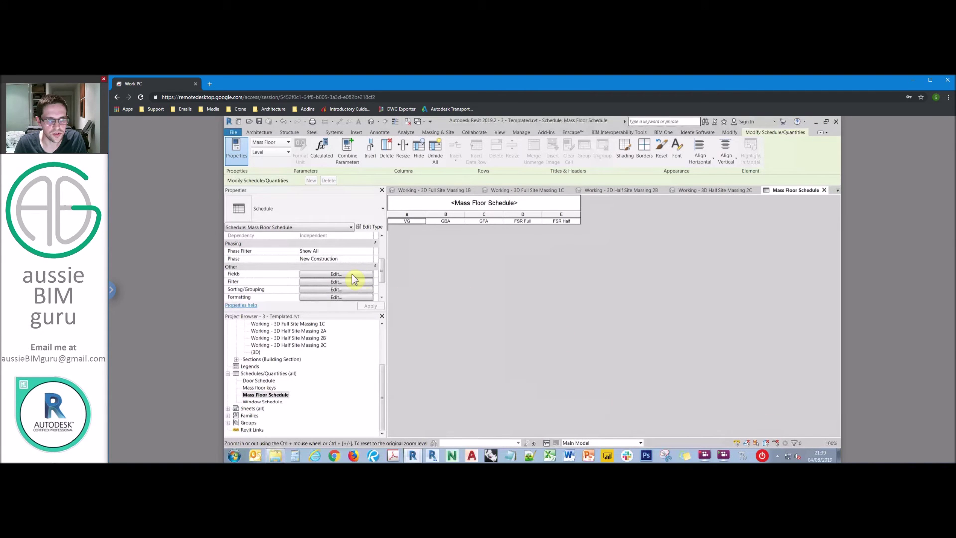
Set the Mass Floor Schedule's visibility to design option 2B - Comm/Resi for the 2 - Half Site option set.
{"action": "scroll", "coordinate": [380, 257], "scroll_direction": "up", "scroll_amount": 3}
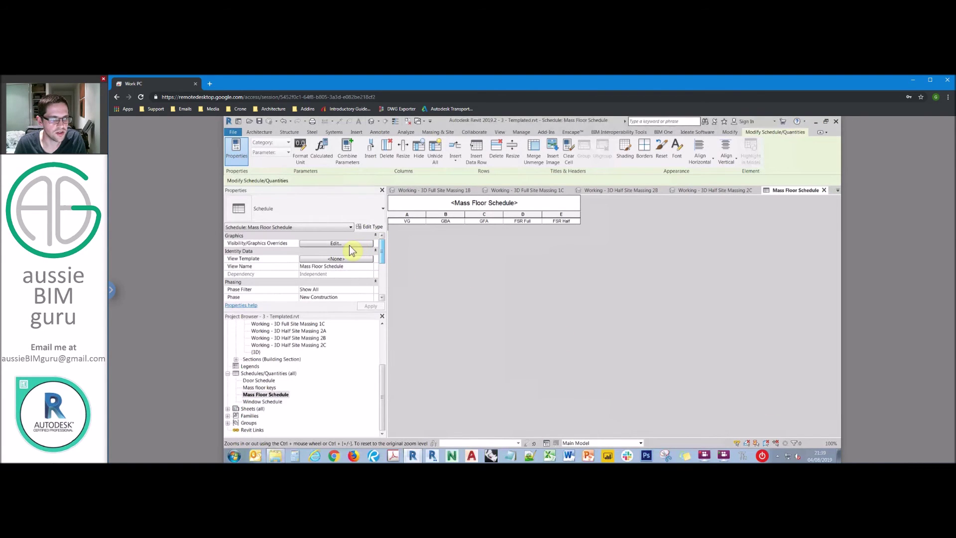
{"action": "left_click", "coordinate": [337, 243]}
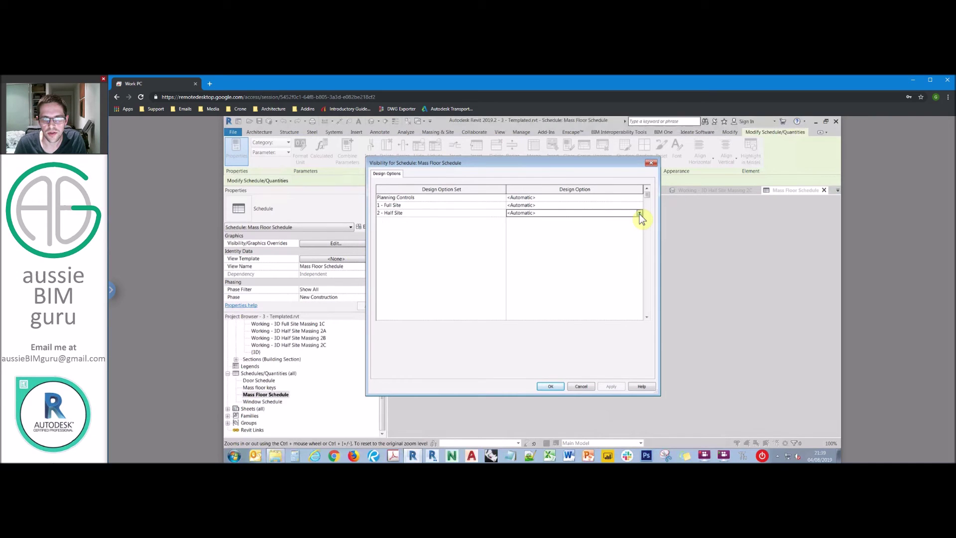
{"action": "left_click", "coordinate": [640, 214]}
{"action": "left_click", "coordinate": [541, 240]}
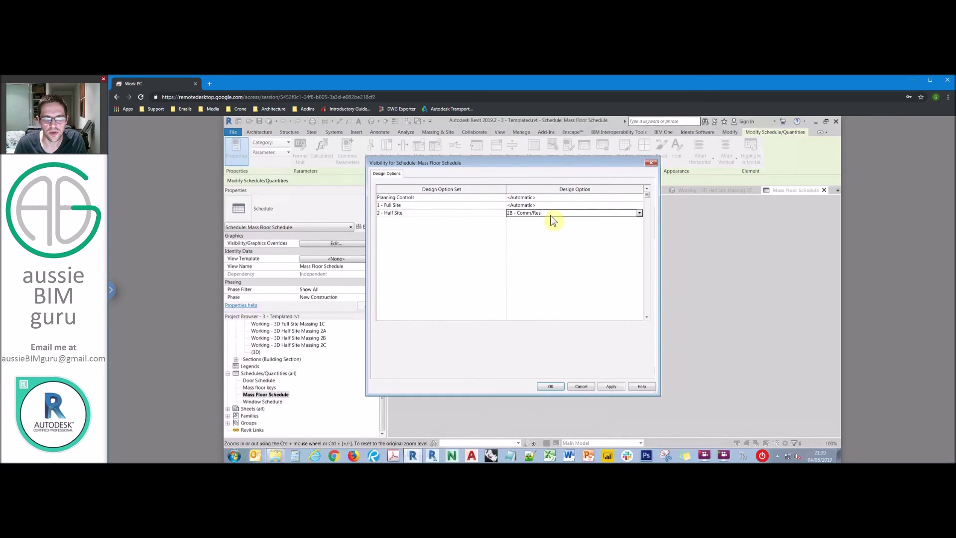
{"action": "left_click", "coordinate": [550, 388]}
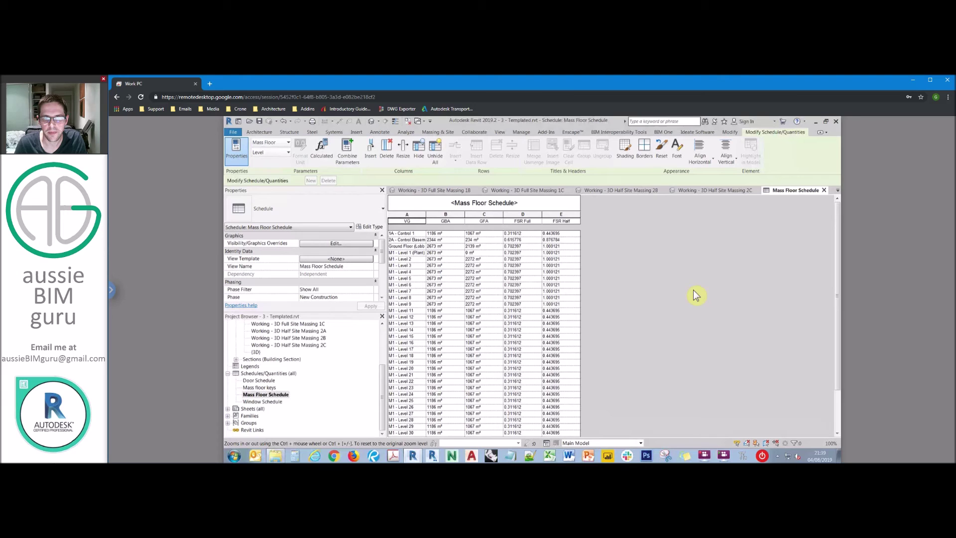
Hide the FSR Full field in the Mass Floor Schedule and change the FSR Half heading to FSR.
{"action": "scroll", "coordinate": [383, 259], "scroll_direction": "down", "scroll_amount": 3}
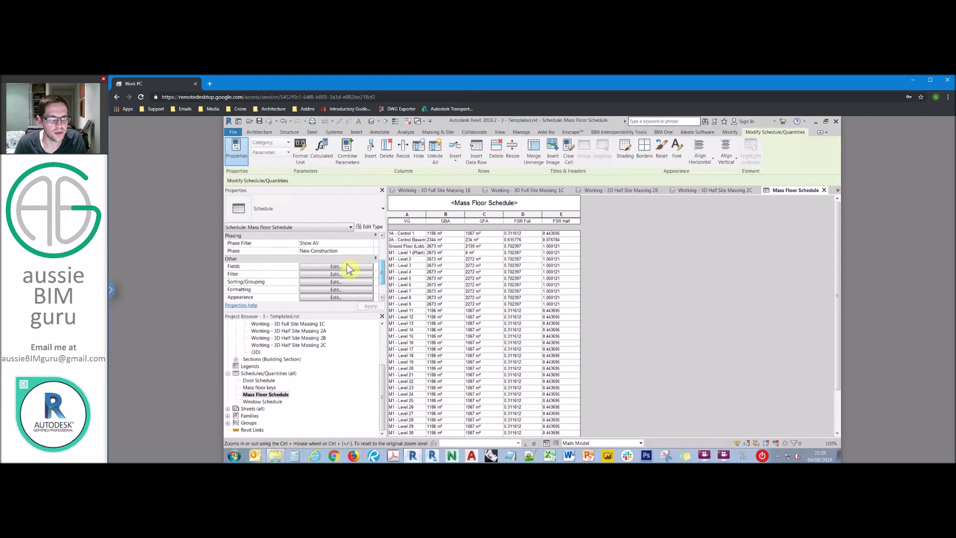
{"action": "left_click", "coordinate": [343, 266]}
{"action": "left_click", "coordinate": [700, 243]}
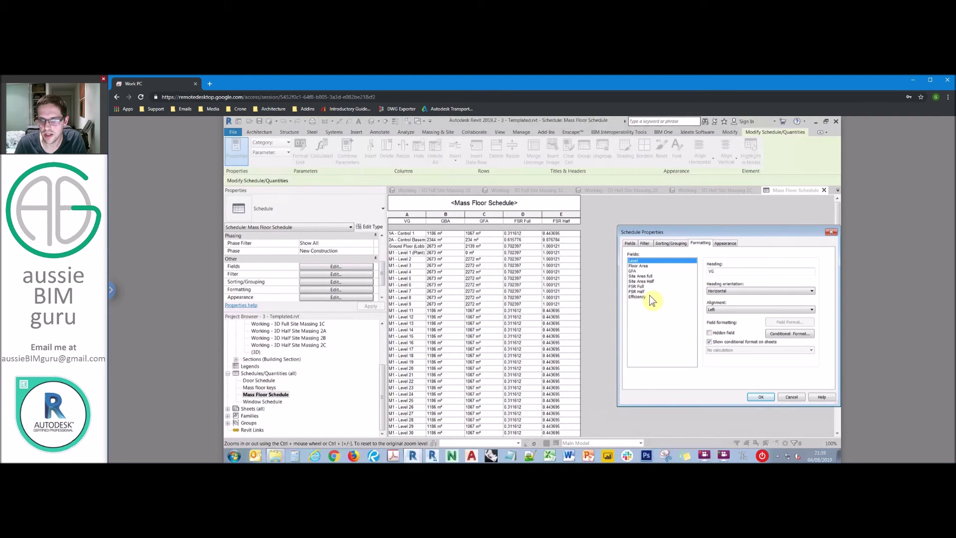
{"action": "left_click", "coordinate": [651, 292]}
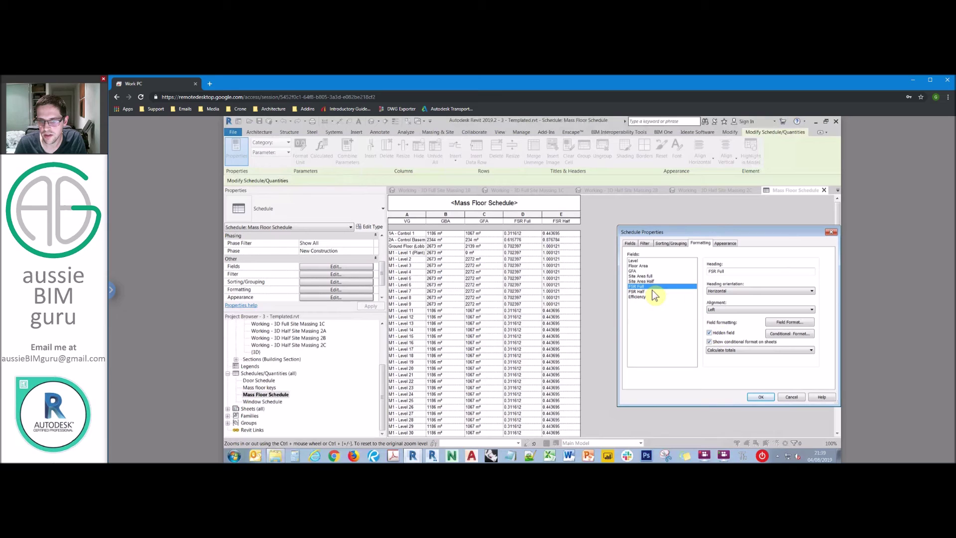
{"action": "left_click", "coordinate": [728, 272]}
{"action": "key", "text": "BackSpace"}
{"action": "key", "text": "BackSpace"}
{"action": "key", "text": "BackSpace"}
{"action": "key", "text": "BackSpace"}
{"action": "key", "text": "BackSpace"}
{"action": "key", "text": "BackSpace"}
{"action": "key", "text": "Caps_Lock"}
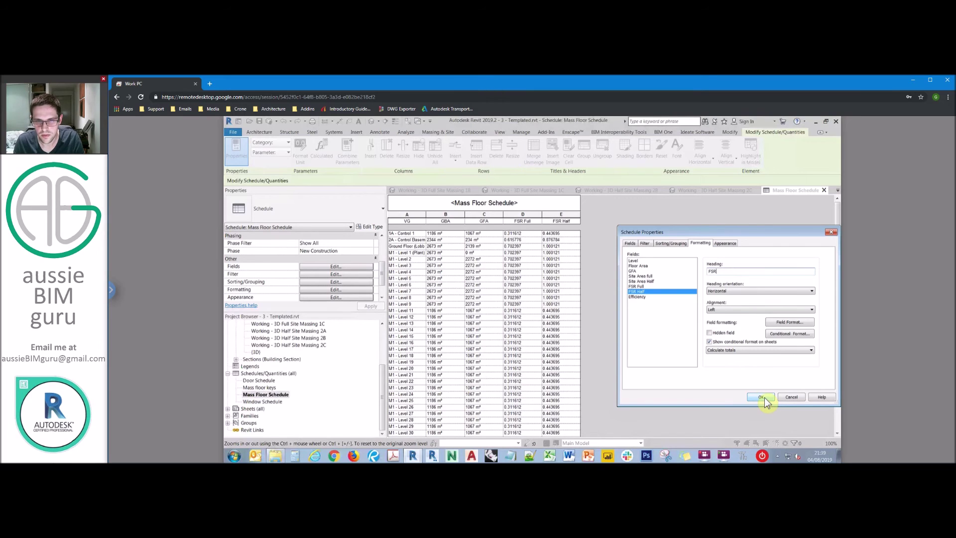
{"action": "left_click", "coordinate": [763, 398]}
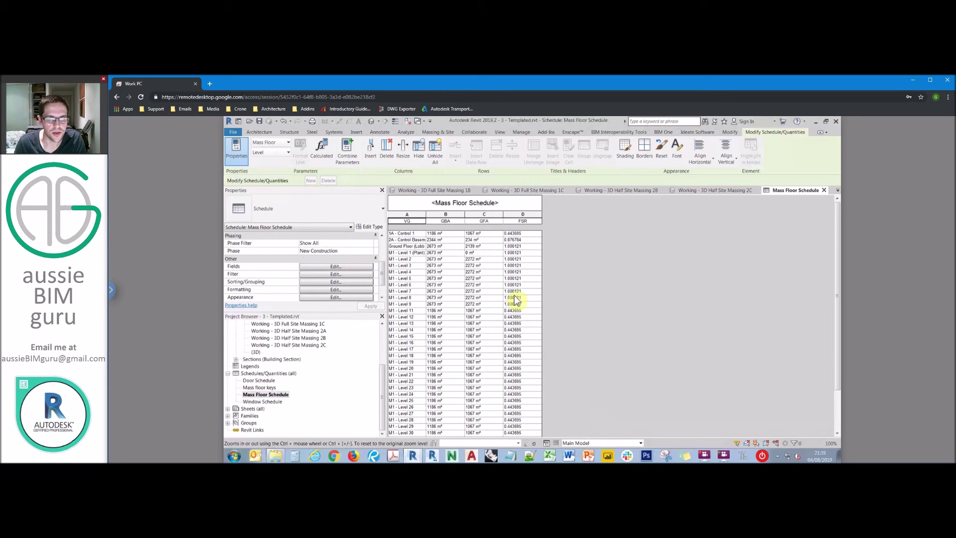
Set the Plant efficiency to 0.8 in the Mass floor keys schedule and return to the Mass Floor Schedule.
{"action": "left_click", "coordinate": [259, 388]}
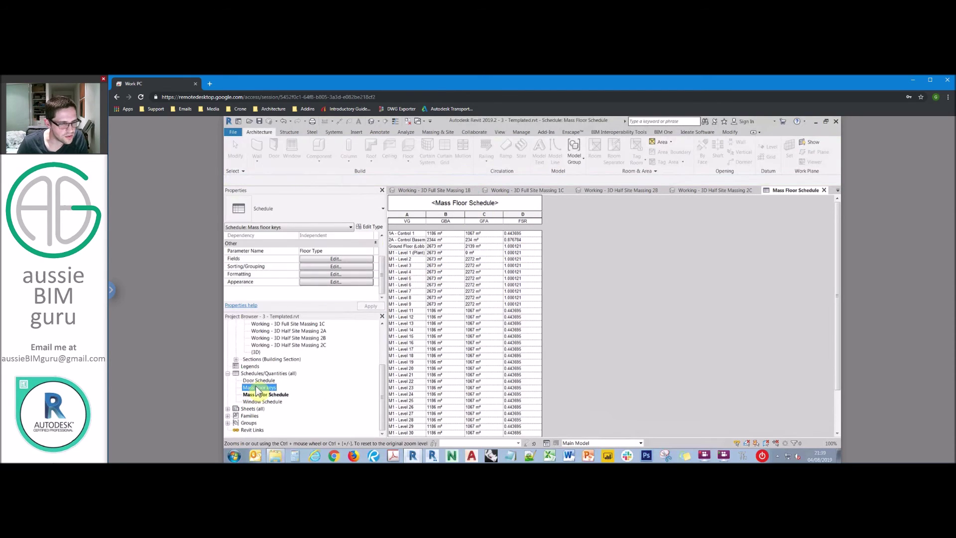
{"action": "left_click", "coordinate": [446, 259]}
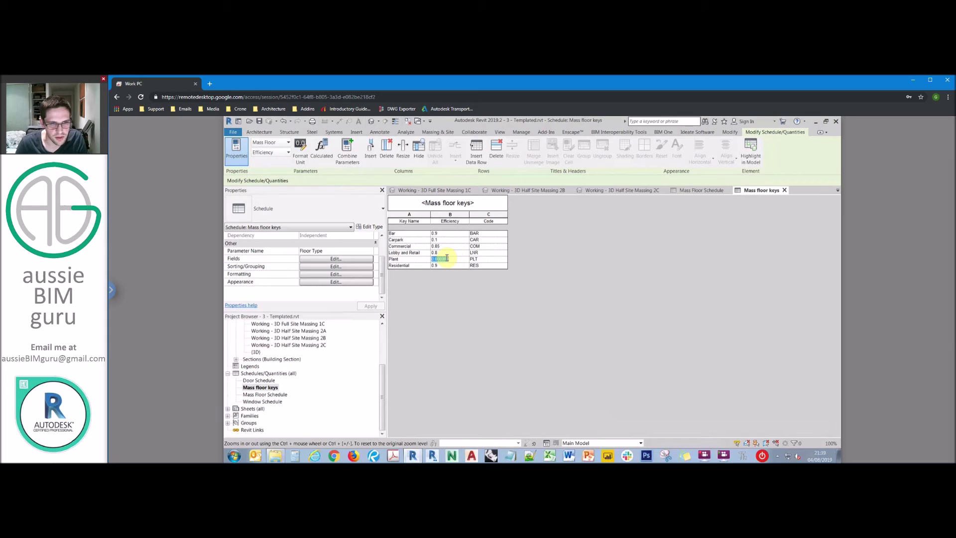
{"action": "type", "text": "0.0"}
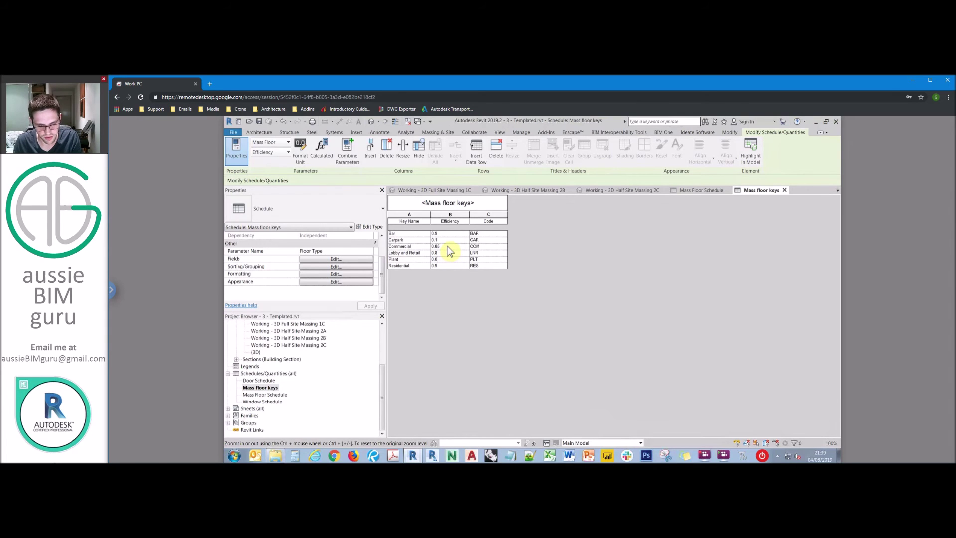
{"action": "type", "text": "8"}
{"action": "left_click", "coordinate": [448, 259]}
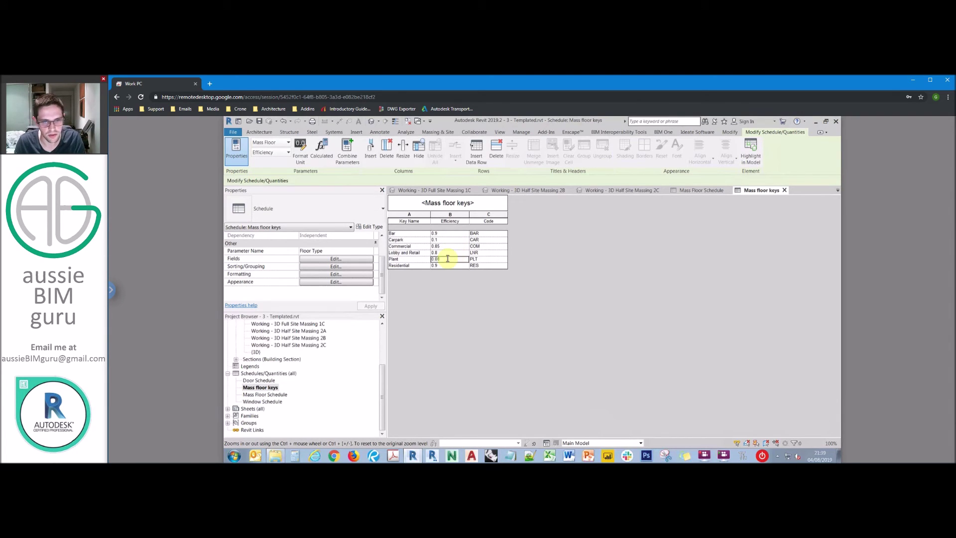
{"action": "left_click", "coordinate": [441, 246]}
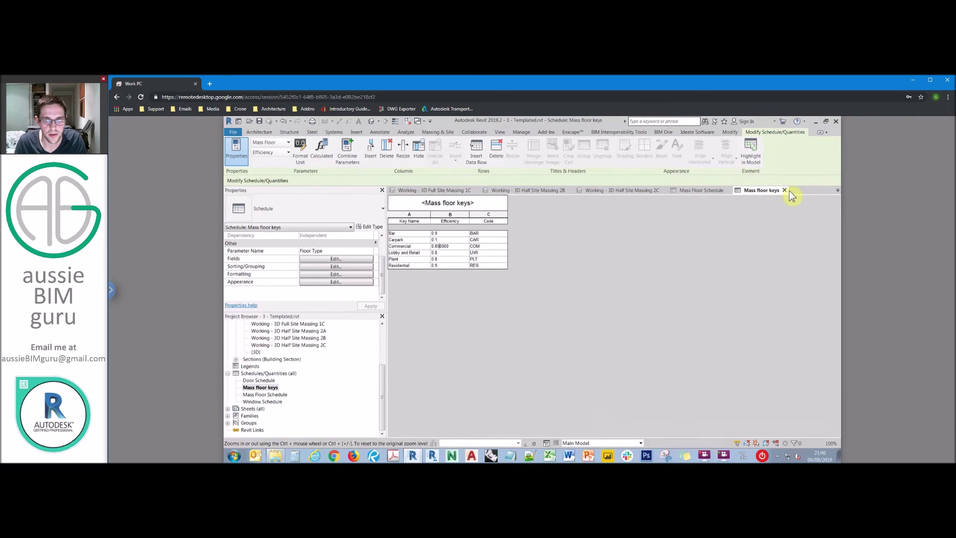
{"action": "left_click", "coordinate": [785, 190]}
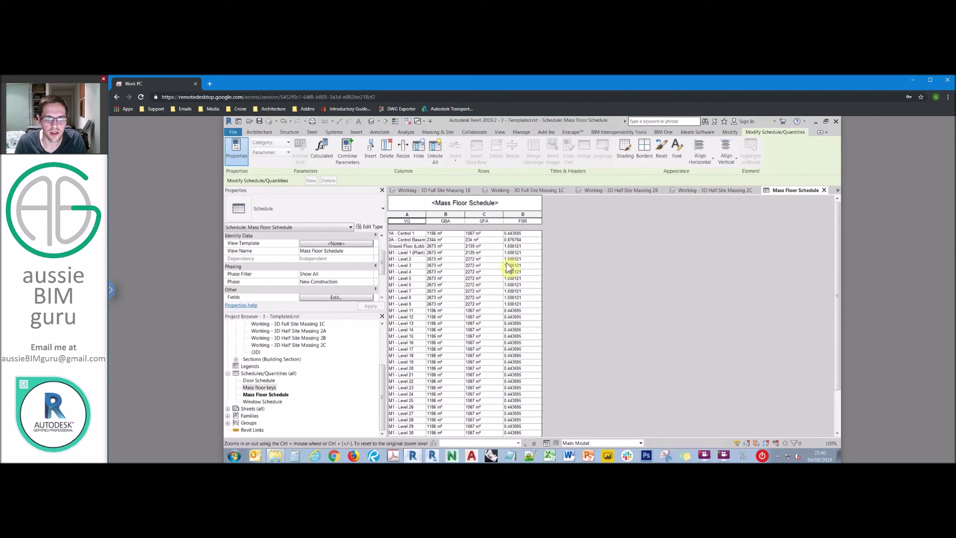
Change the FSR Half formula to GFA / Site Area Half and apply it to the Mass Floor Schedule.
{"action": "left_click", "coordinate": [334, 297]}
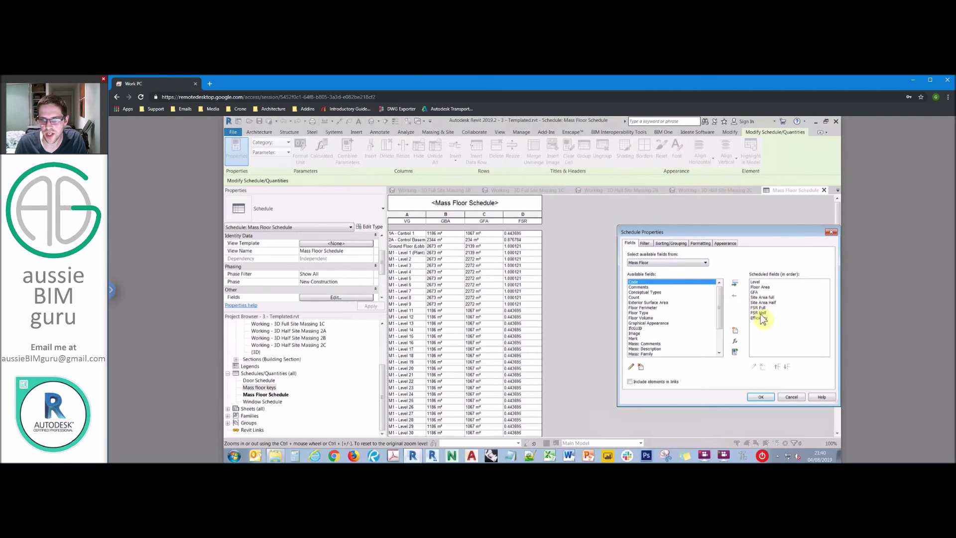
{"action": "left_click", "coordinate": [760, 312]}
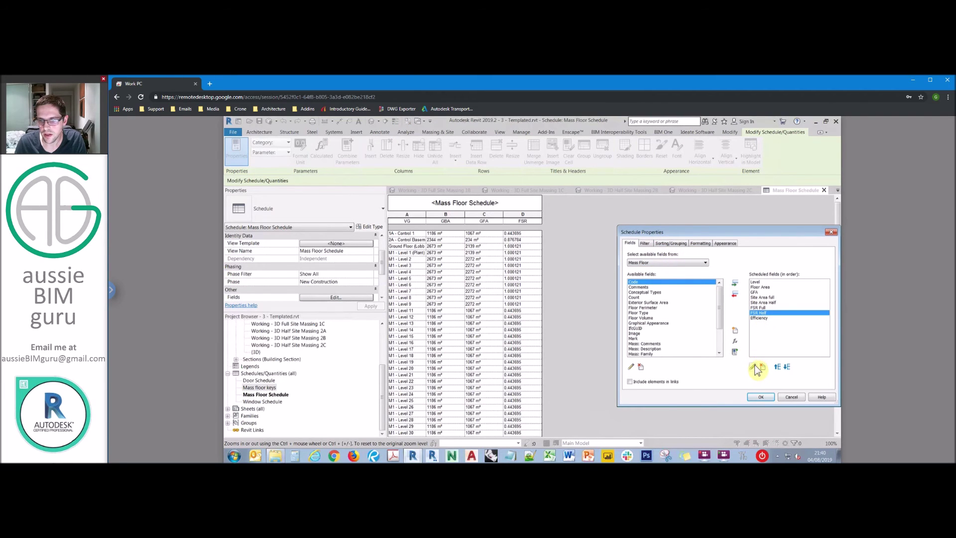
{"action": "left_click", "coordinate": [754, 368]}
{"action": "key", "text": "Caps_Lock"}
{"action": "left_click_drag", "start_coordinate": [574, 342], "coordinate": [536, 343]}
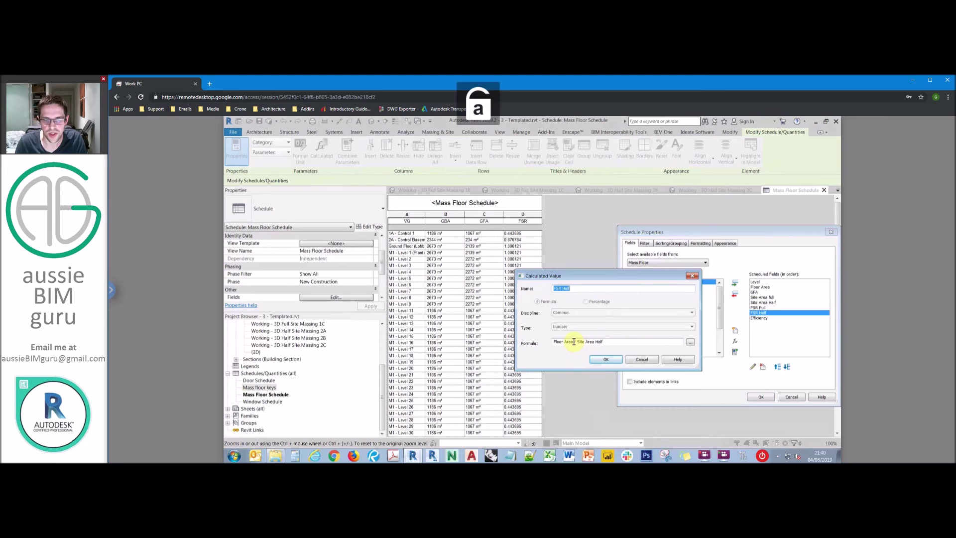
{"action": "type", "text": "gf"}
{"action": "key", "text": "Caps_Lock"}
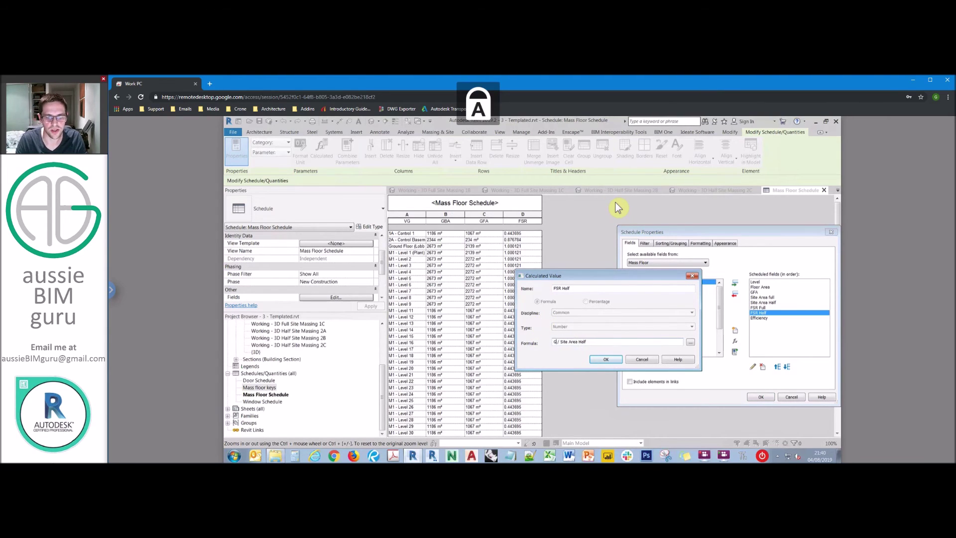
{"action": "type", "text": "A"}
{"action": "left_click", "coordinate": [607, 360]}
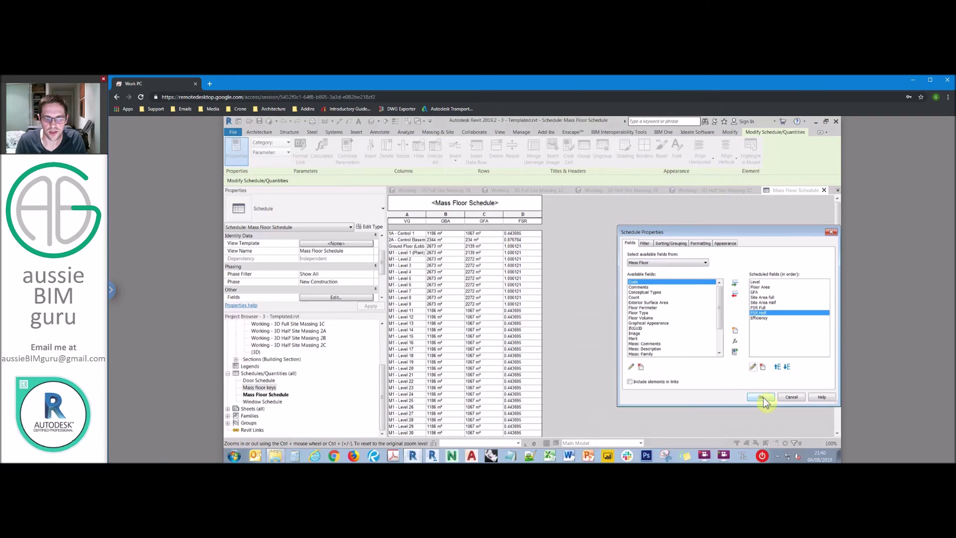
{"action": "left_click", "coordinate": [762, 397]}
Add the Floor Type field to the Mass Floor Schedule directly after Level and hide the Level field.
{"action": "scroll", "coordinate": [837, 245], "scroll_direction": "down", "scroll_amount": 3}
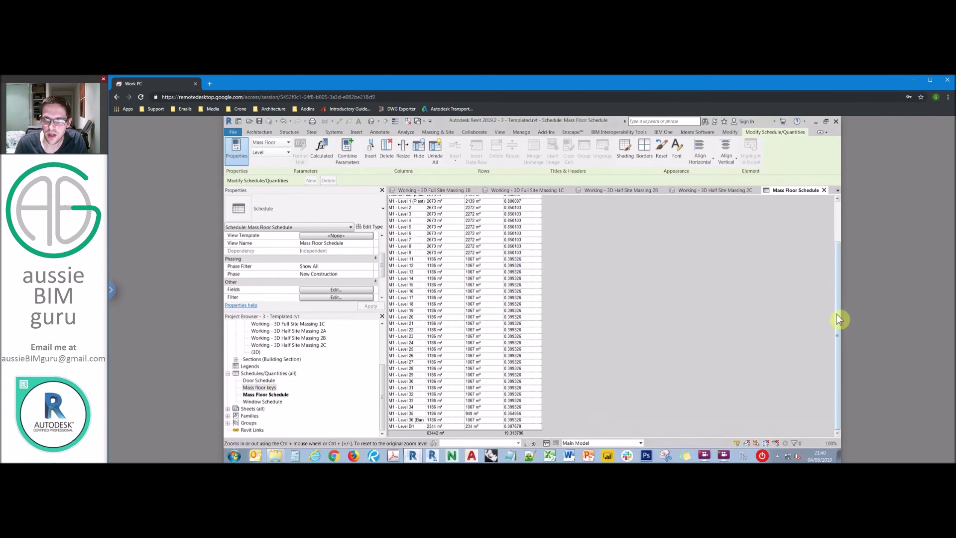
{"action": "scroll", "coordinate": [841, 253], "scroll_direction": "up", "scroll_amount": 3}
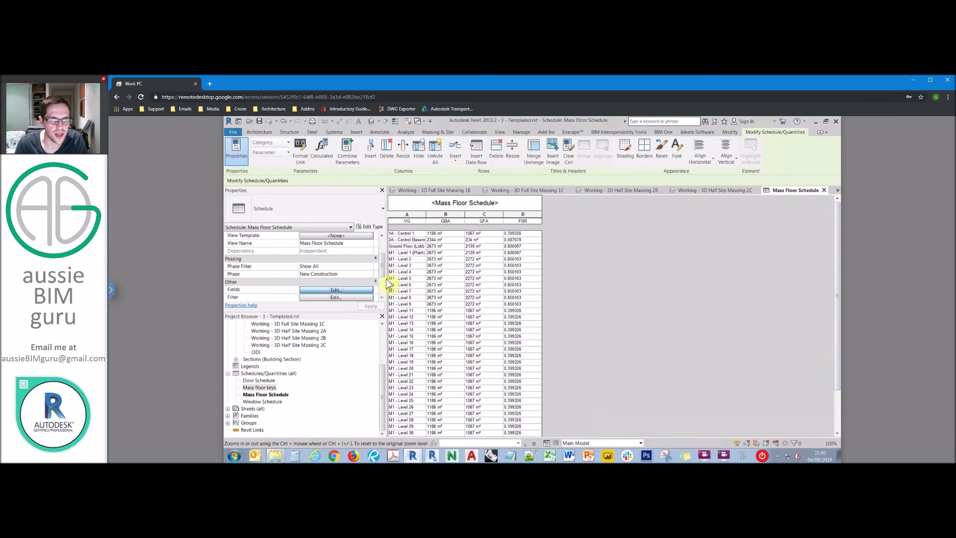
{"action": "left_click", "coordinate": [639, 313]}
{"action": "left_click", "coordinate": [760, 287]}
{"action": "left_click", "coordinate": [735, 284]}
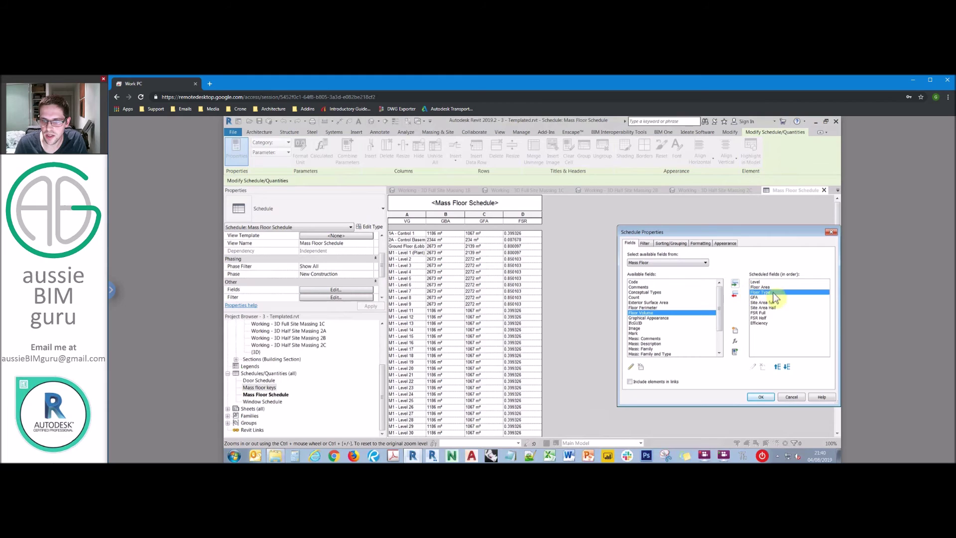
{"action": "left_click", "coordinate": [778, 367]}
{"action": "left_click", "coordinate": [702, 244]}
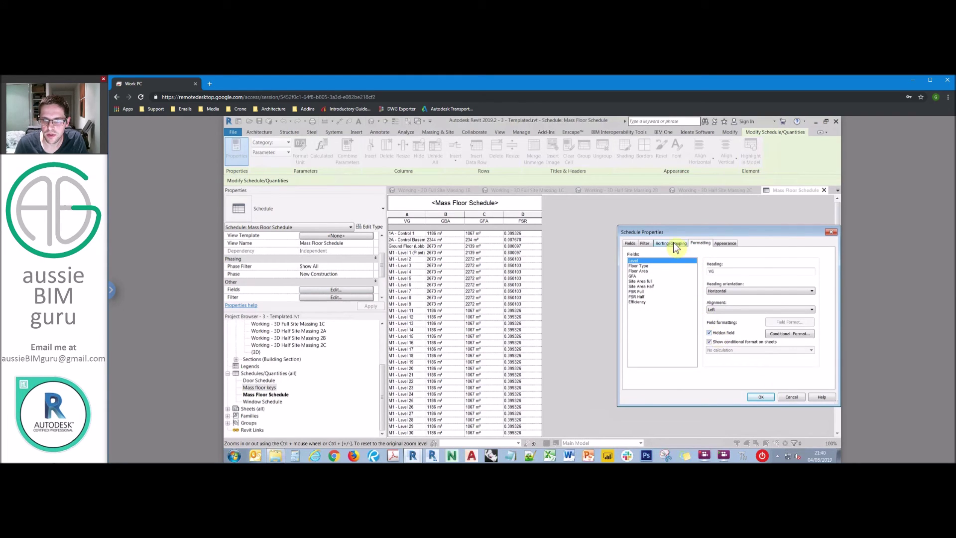
Sort the Mass Floor Schedule by Level with a header and blank line, then by Floor Type, and check the grouped rows.
{"action": "left_click", "coordinate": [671, 243]}
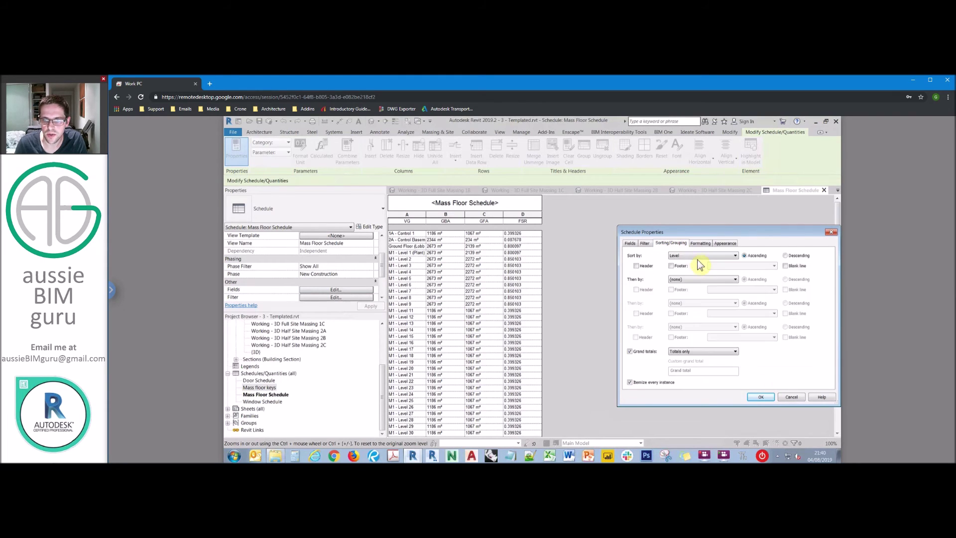
{"action": "left_click", "coordinate": [637, 266]}
{"action": "left_click", "coordinate": [681, 280]}
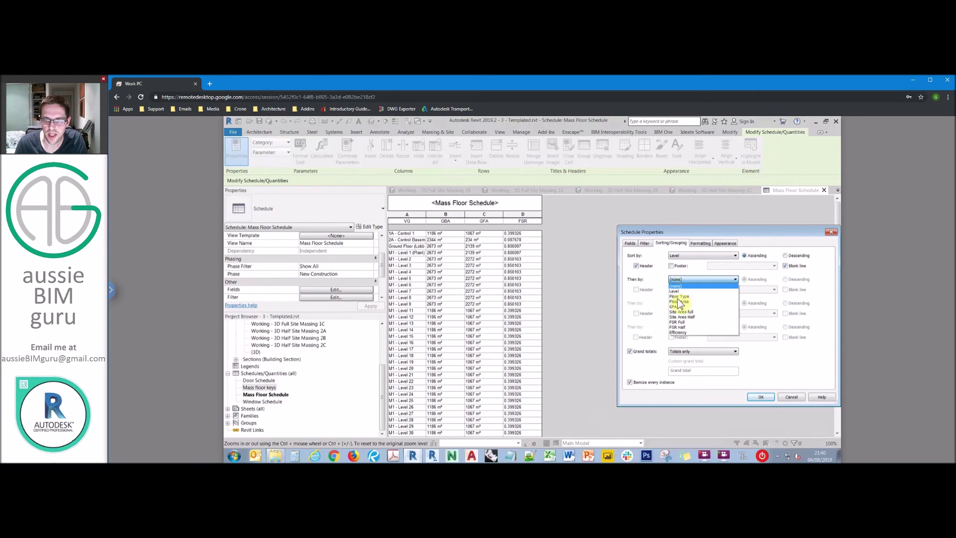
{"action": "left_click", "coordinate": [688, 297]}
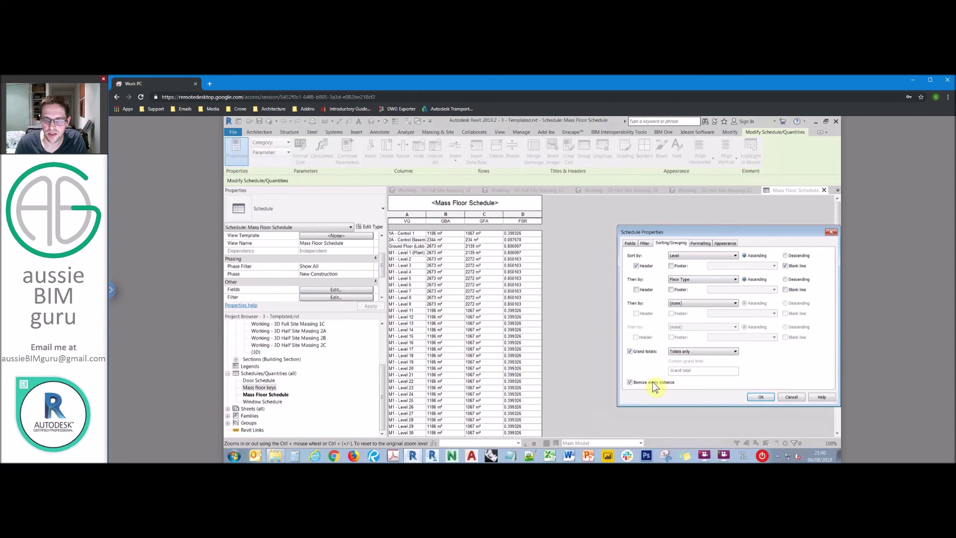
{"action": "left_click", "coordinate": [761, 396]}
{"action": "scroll", "coordinate": [395, 249], "scroll_direction": "down", "scroll_amount": 5}
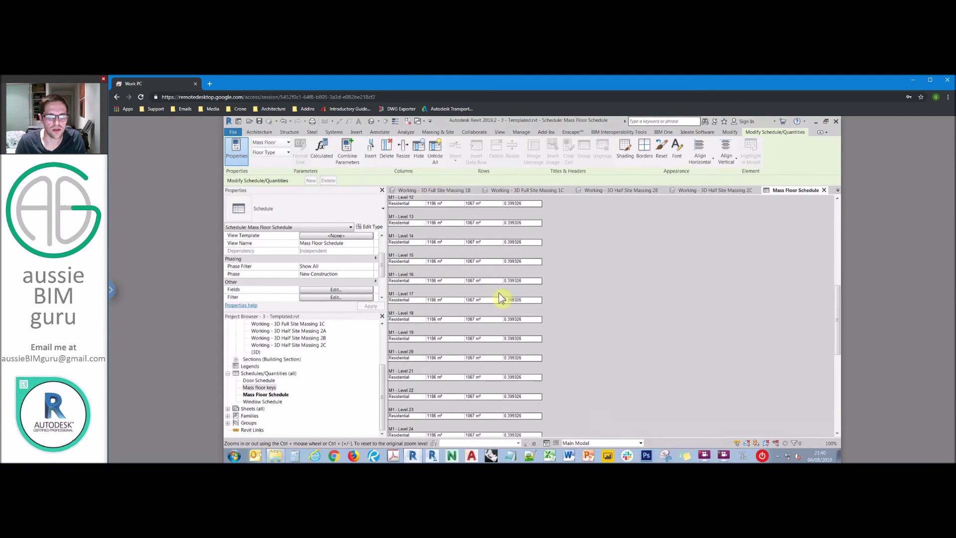
{"action": "scroll", "coordinate": [613, 295], "scroll_direction": "down", "scroll_amount": 4}
{"action": "scroll", "coordinate": [613, 295], "scroll_direction": "down", "scroll_amount": 6}
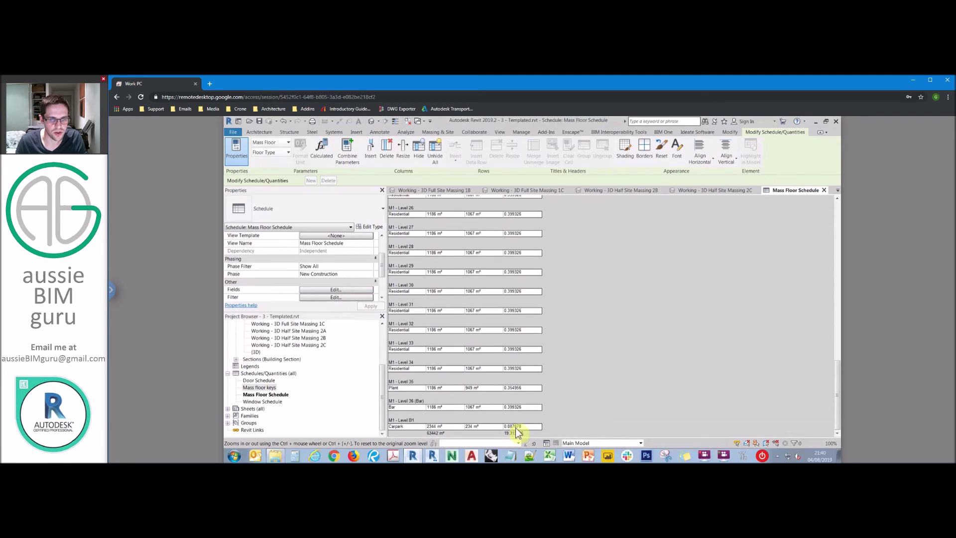
Set the GFA field of the Mass Floor Schedule to calculate totals.
{"action": "left_click", "coordinate": [337, 291]}
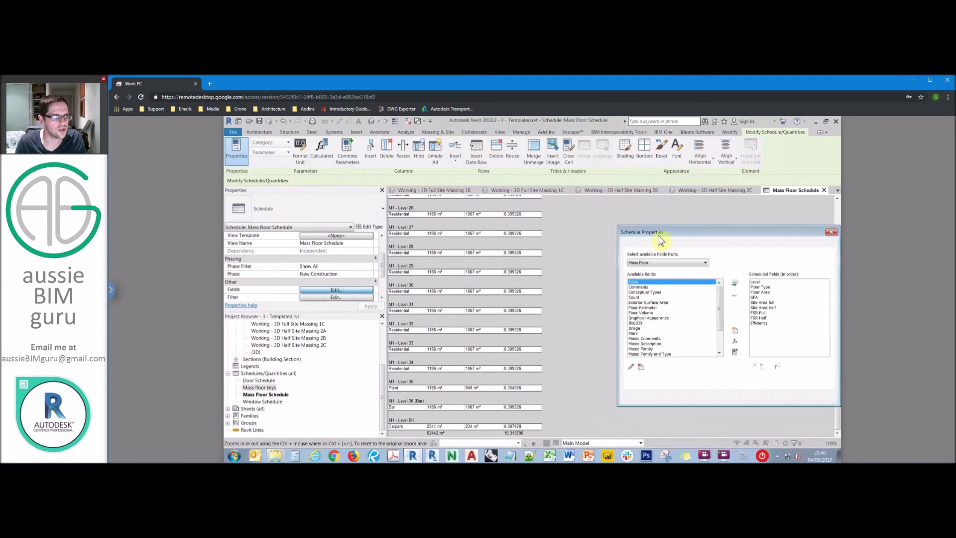
{"action": "left_click", "coordinate": [700, 243]}
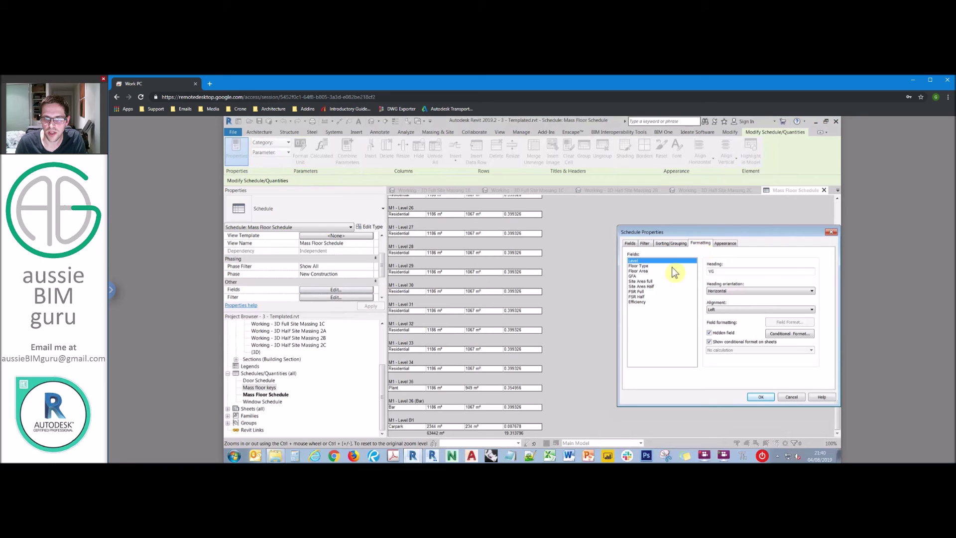
{"action": "left_click", "coordinate": [642, 276]}
{"action": "left_click", "coordinate": [723, 362]}
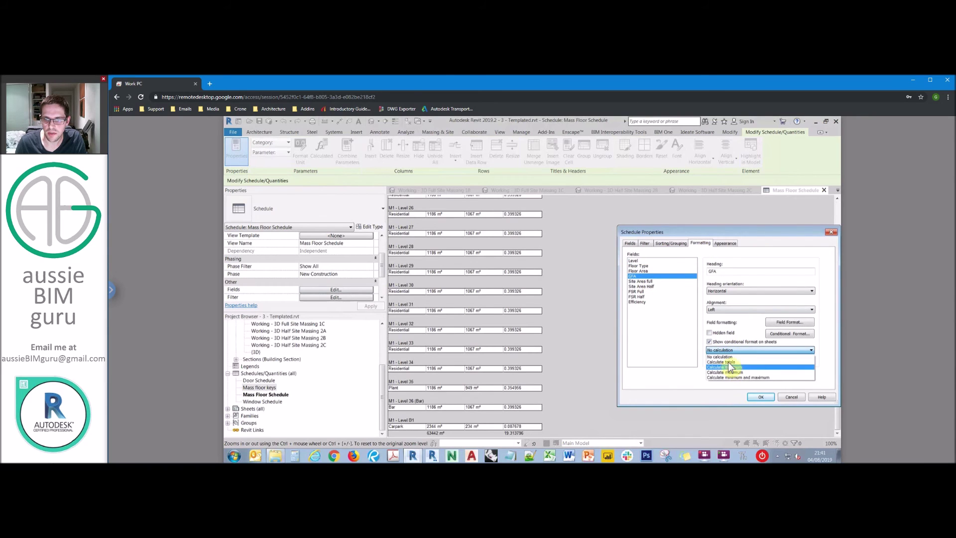
{"action": "left_click", "coordinate": [761, 397]}
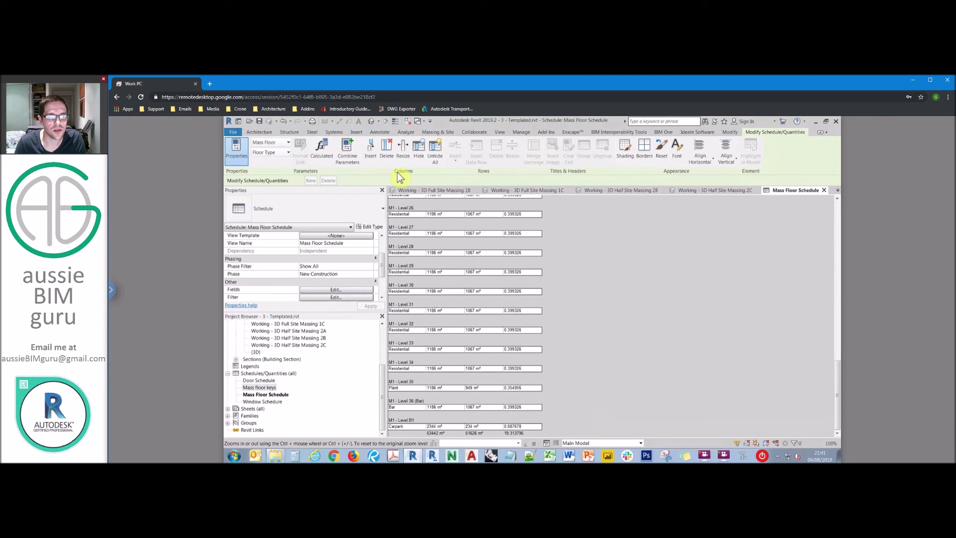
Switch the Mass Floor Schedule's 2 - Half Site design option to 2C - Full Comm and review the totals.
{"action": "key", "text": "v"}
{"action": "key", "text": "g"}
{"action": "left_click", "coordinate": [638, 213]}
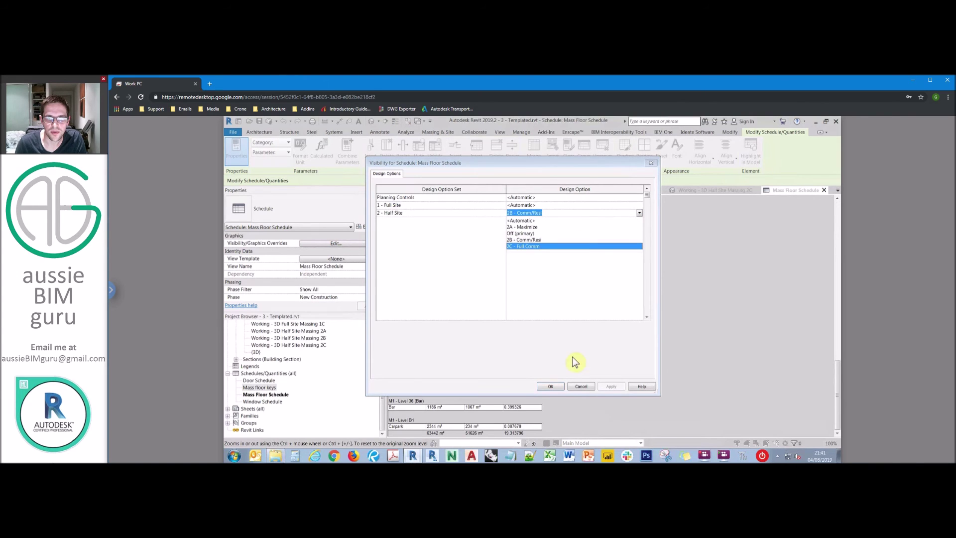
{"action": "left_click", "coordinate": [538, 244]}
{"action": "left_click", "coordinate": [551, 387]}
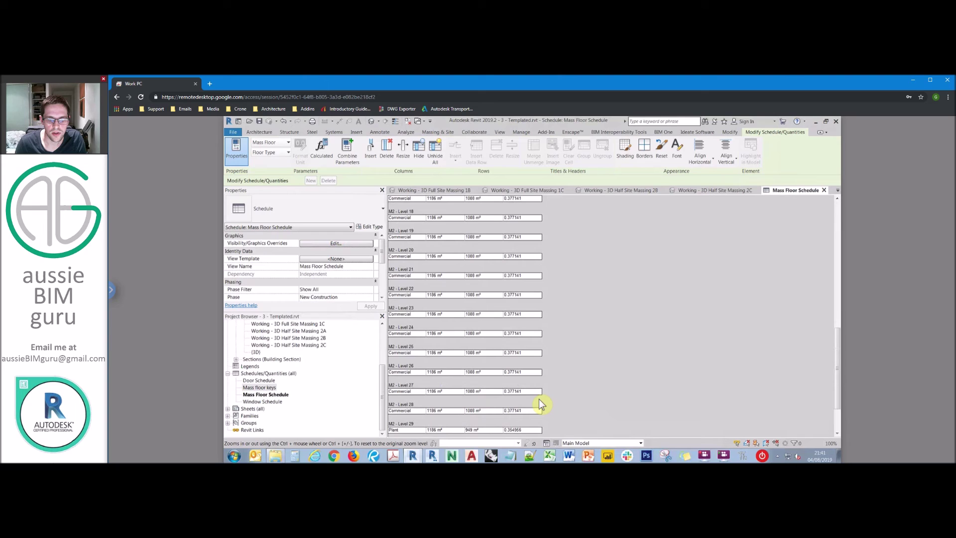
{"action": "scroll", "coordinate": [515, 437], "scroll_direction": "down", "scroll_amount": 3}
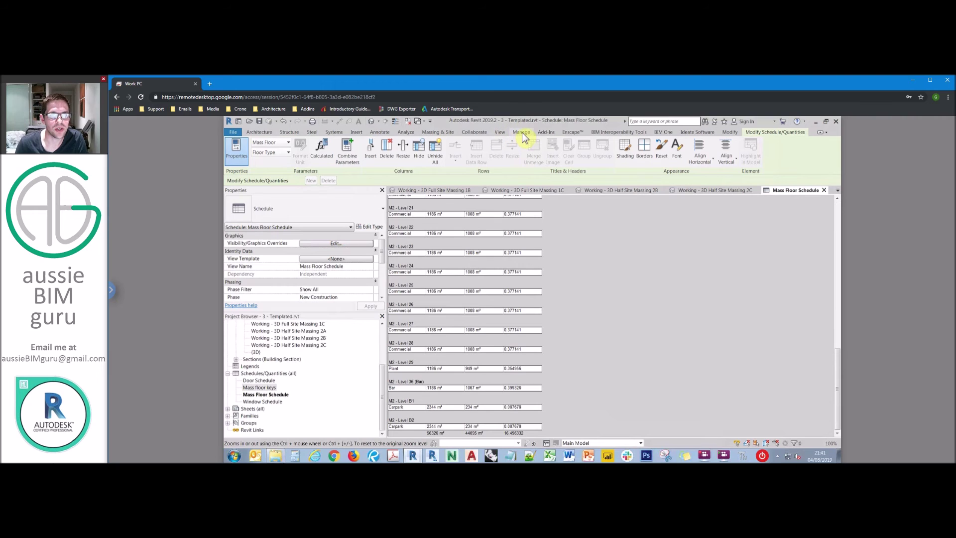
Create a new building component schedule for the Mass Floor category, keeping the name Mass Floor Schedule 2.
{"action": "left_click", "coordinate": [500, 132]}
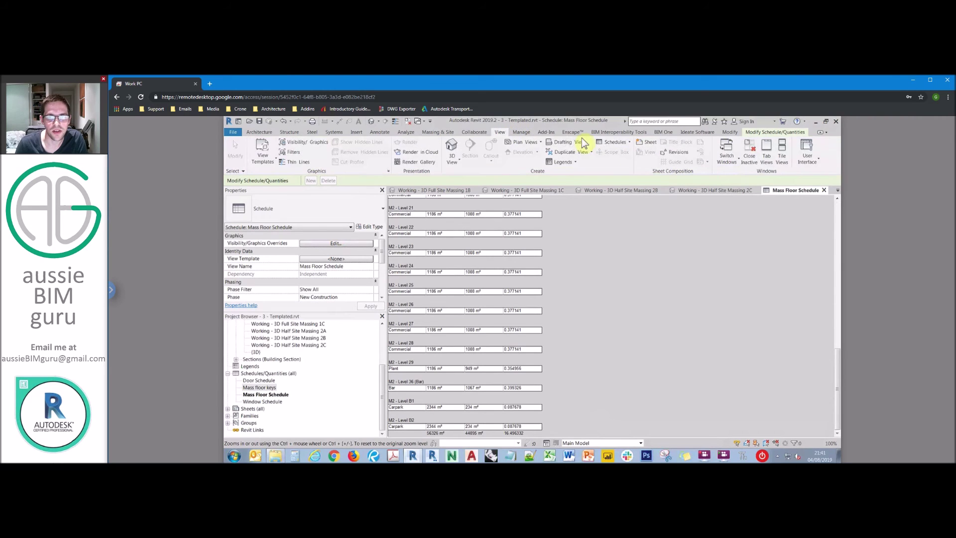
{"action": "left_click", "coordinate": [617, 143]}
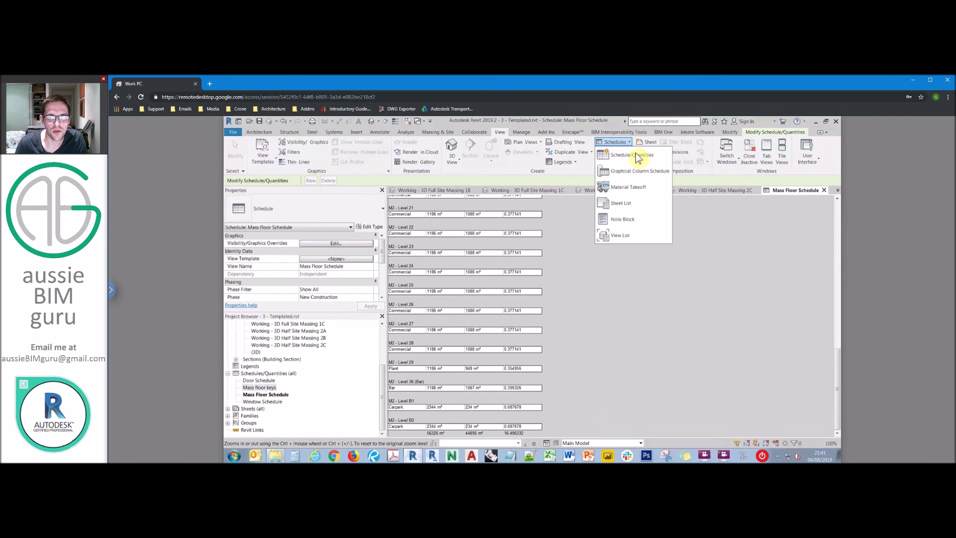
{"action": "left_click", "coordinate": [614, 151]}
{"action": "left_click", "coordinate": [615, 143]}
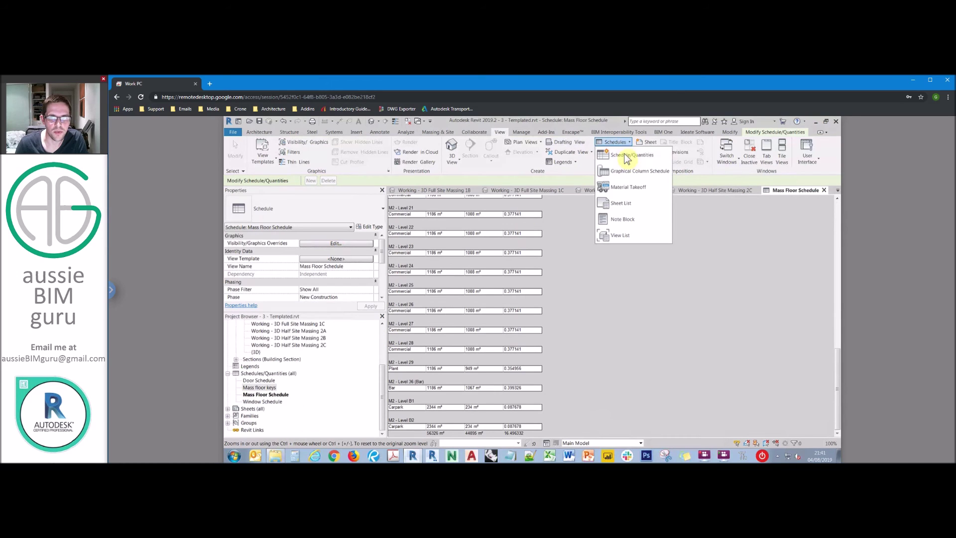
{"action": "left_click", "coordinate": [628, 155]}
{"action": "scroll", "coordinate": [494, 298], "scroll_direction": "down", "scroll_amount": 2}
{"action": "scroll", "coordinate": [492, 297], "scroll_direction": "down", "scroll_amount": 1}
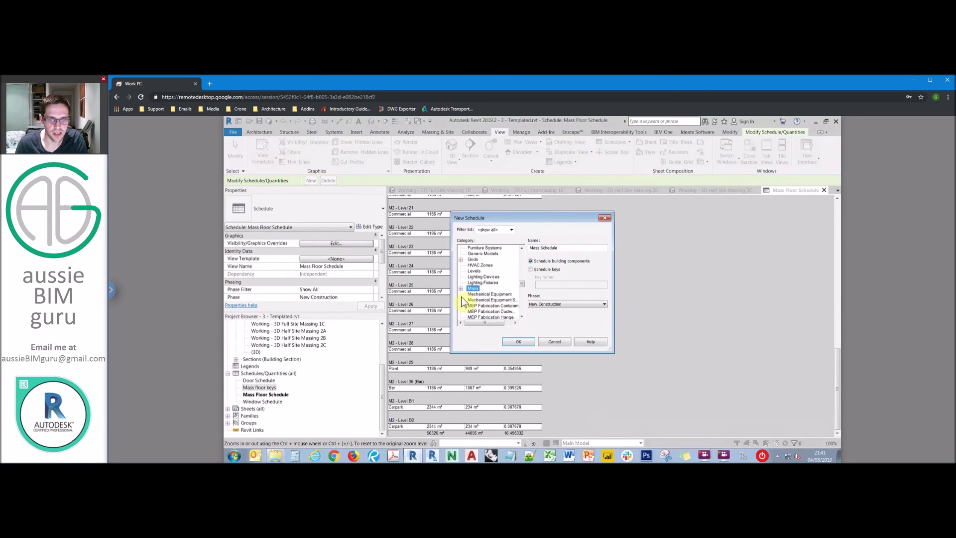
{"action": "left_click", "coordinate": [461, 289]}
{"action": "left_click", "coordinate": [487, 277]}
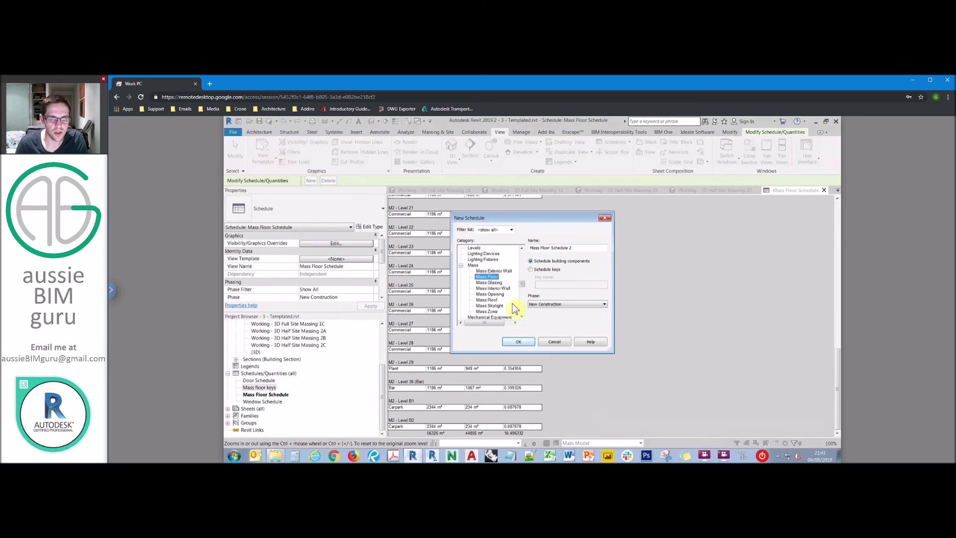
{"action": "left_click", "coordinate": [518, 341]}
Add the Floor Type, Floor Area and Efficiency fields to the new mass floor schedule.
{"action": "left_click_drag", "start_coordinate": [678, 222], "coordinate": [612, 224]}
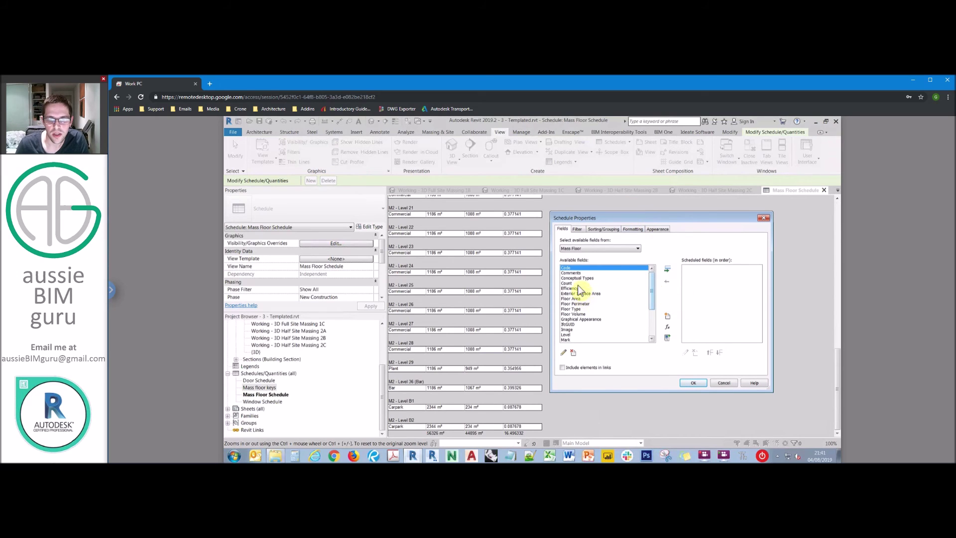
{"action": "left_click", "coordinate": [588, 309]}
{"action": "left_click", "coordinate": [667, 268]}
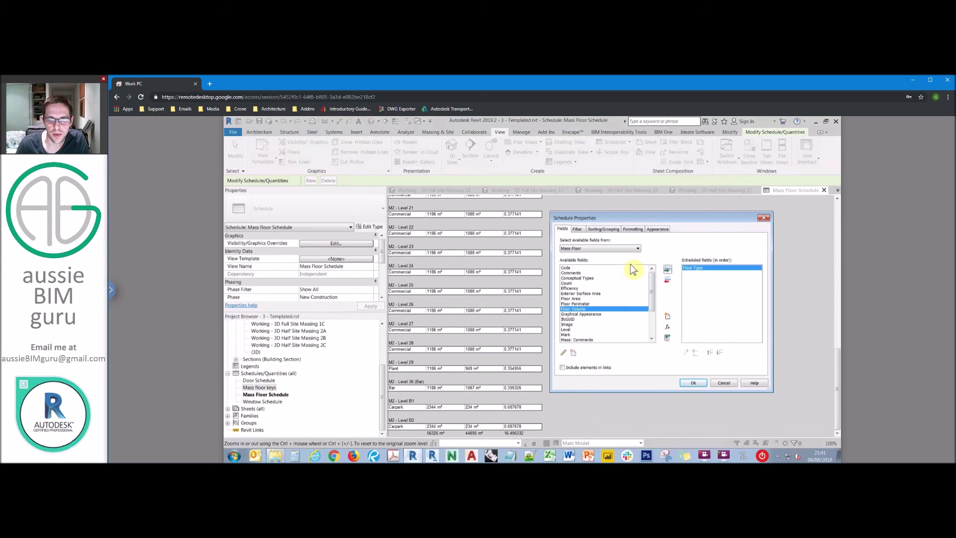
{"action": "left_click", "coordinate": [573, 298]}
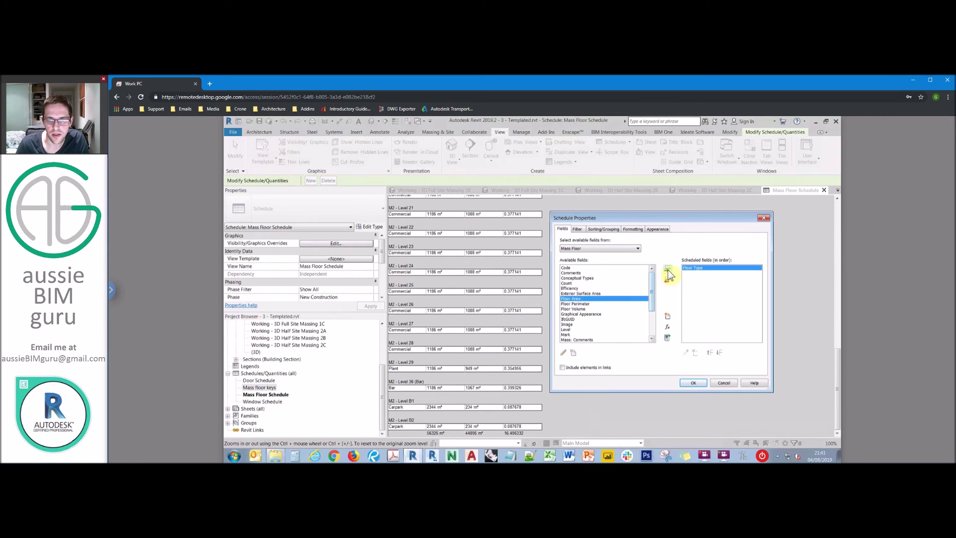
{"action": "left_click", "coordinate": [667, 269]}
{"action": "scroll", "coordinate": [651, 283], "scroll_direction": "down", "scroll_amount": 1}
{"action": "scroll", "coordinate": [652, 282], "scroll_direction": "up", "scroll_amount": 1}
{"action": "left_click", "coordinate": [620, 288]}
{"action": "left_click", "coordinate": [667, 269]}
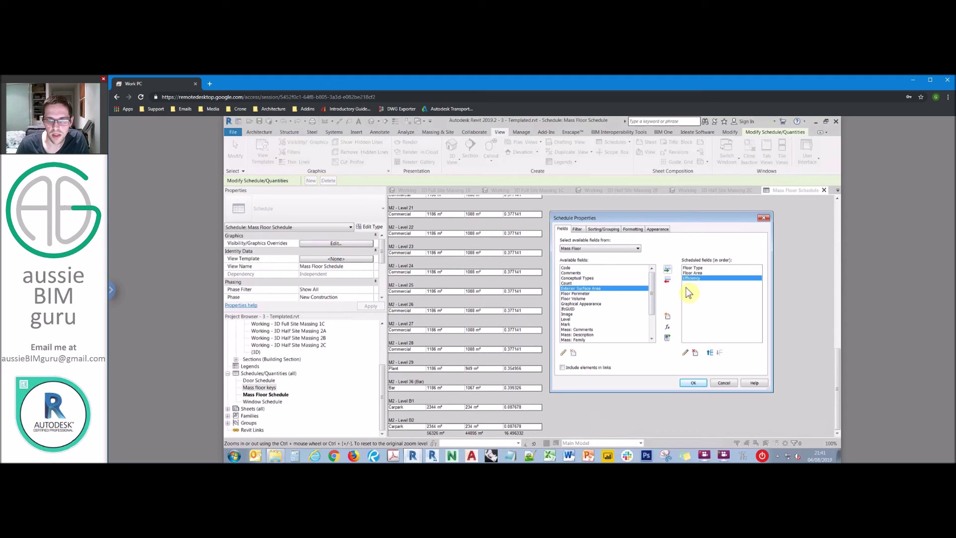
Start a calculated value named GFA with the formula Floor Area*Efficiency.
{"action": "left_click", "coordinate": [667, 327]}
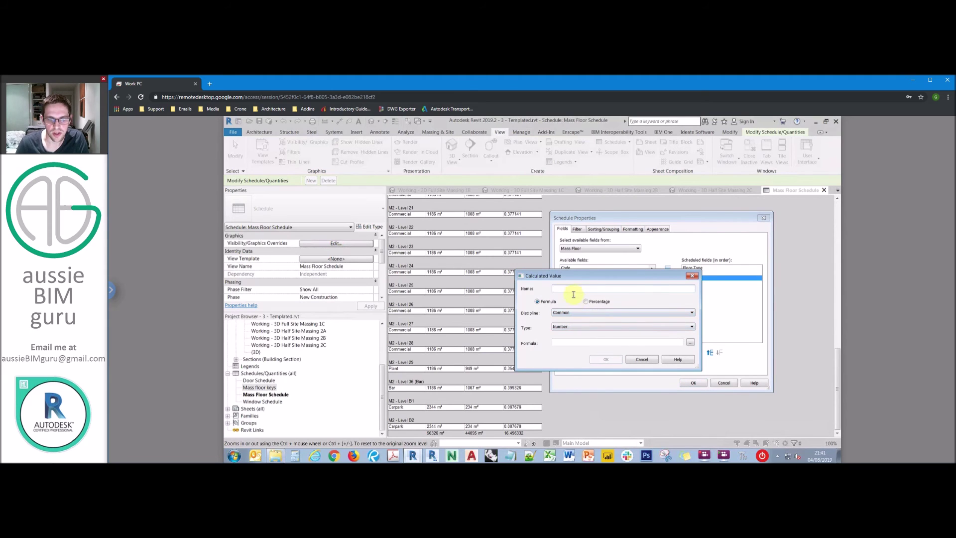
{"action": "key", "text": "Caps_Lock"}
{"action": "type", "text": "GFA"}
{"action": "key", "text": "Caps_Lock"}
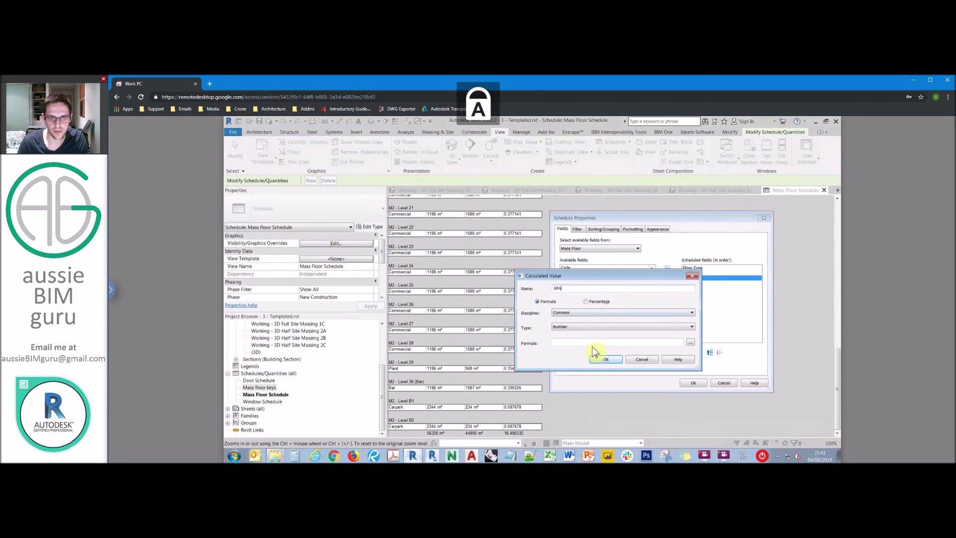
{"action": "left_click", "coordinate": [650, 342]}
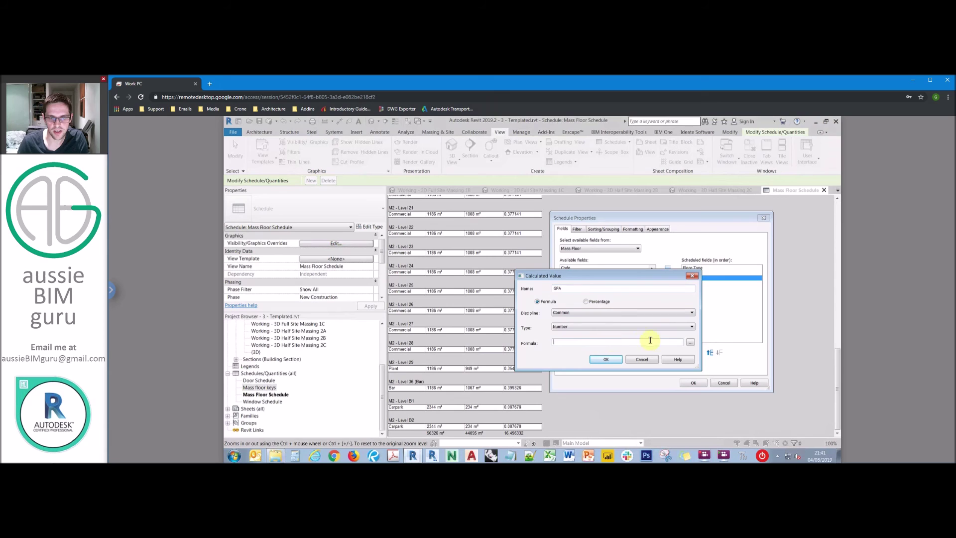
{"action": "left_click", "coordinate": [691, 343]}
{"action": "left_click", "coordinate": [573, 288]}
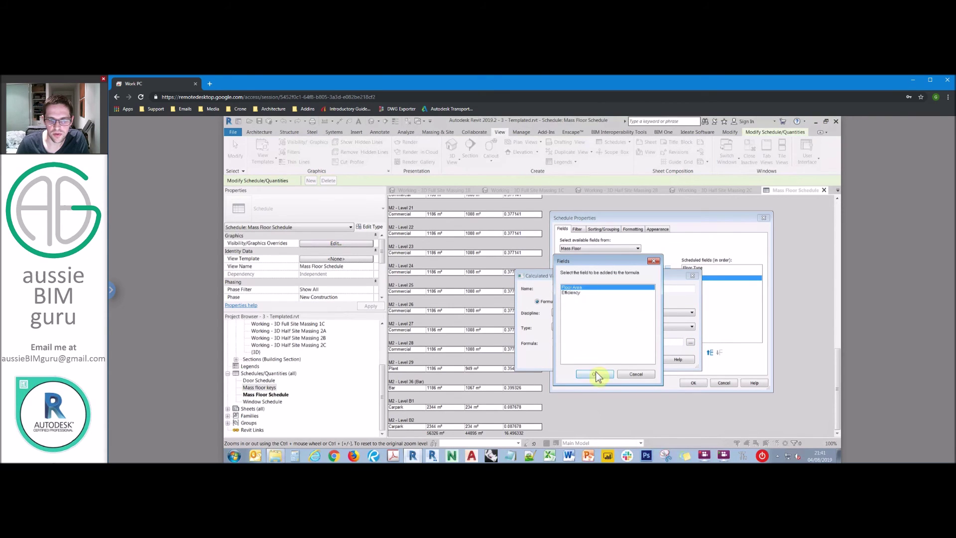
{"action": "left_click", "coordinate": [595, 373]}
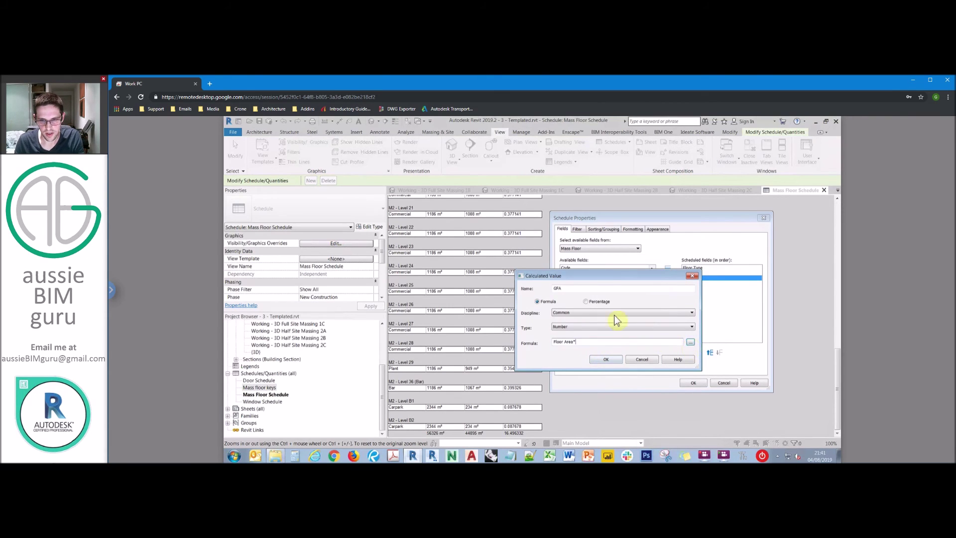
{"action": "type", "text": "*"}
{"action": "left_click", "coordinate": [690, 342]}
{"action": "left_click", "coordinate": [598, 292]}
{"action": "left_click", "coordinate": [607, 377]}
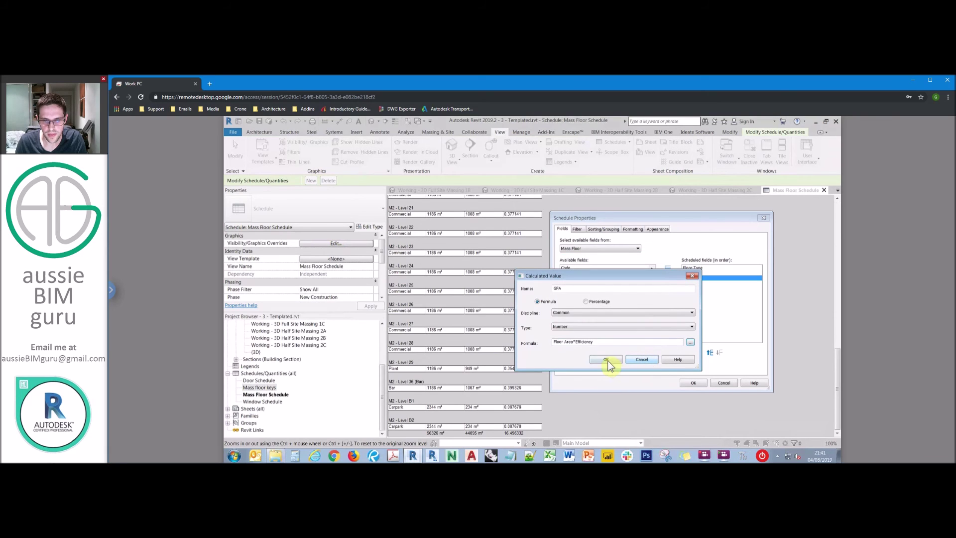
Set the GFA calculated value's type to Area and add it to the schedule fields.
{"action": "left_click", "coordinate": [606, 360]}
{"action": "left_click", "coordinate": [584, 286]}
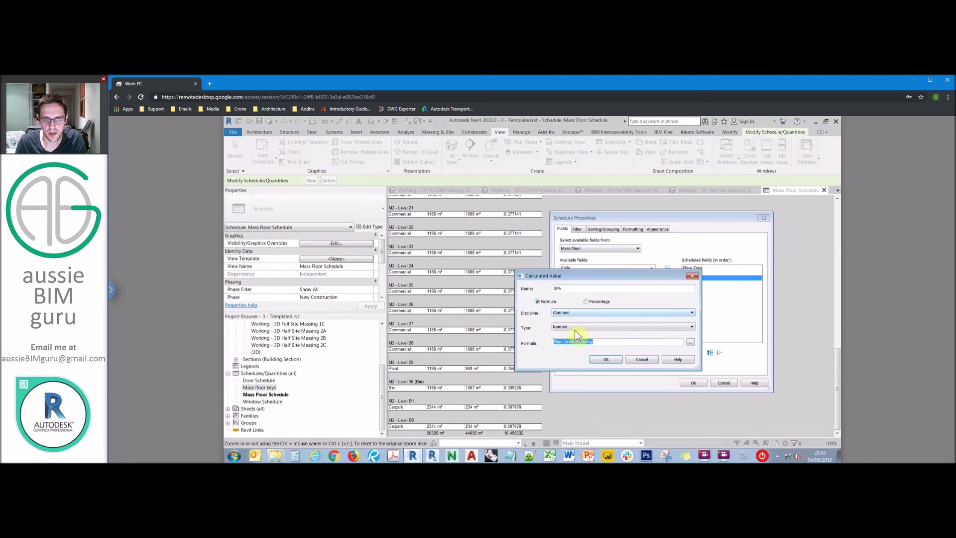
{"action": "left_click", "coordinate": [574, 329]}
{"action": "left_click", "coordinate": [583, 351]}
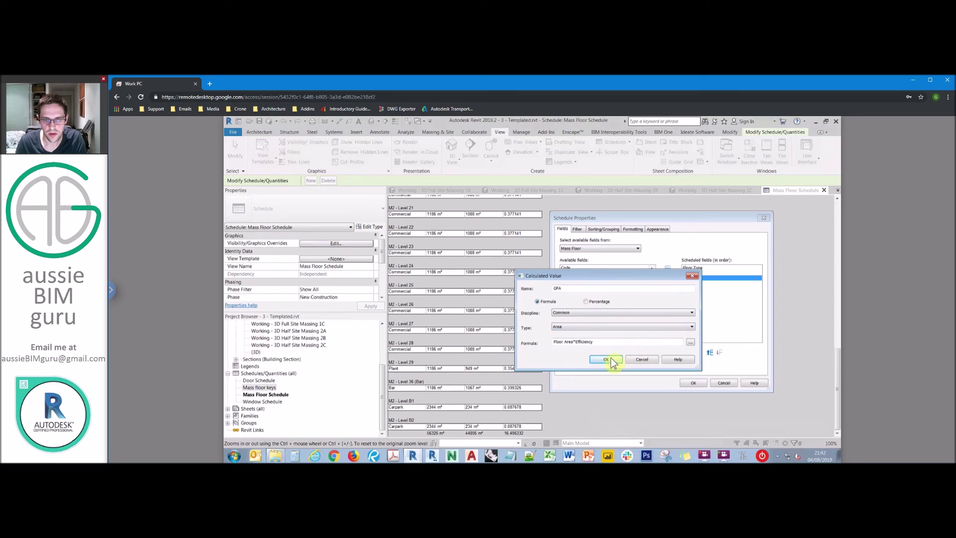
{"action": "left_click", "coordinate": [607, 359]}
Set the Floor Area and GFA fields to calculate totals and hide the Efficiency field.
{"action": "left_click", "coordinate": [633, 230]}
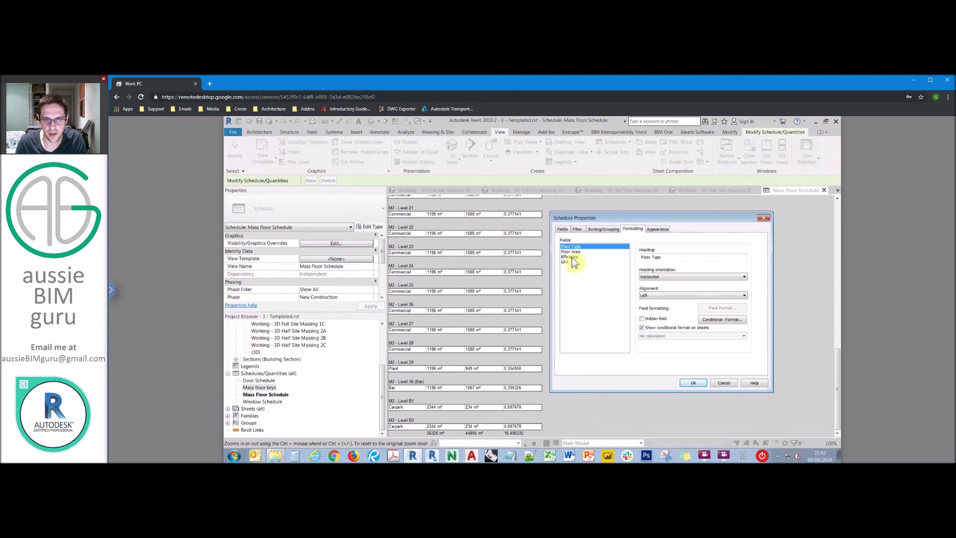
{"action": "left_click", "coordinate": [571, 251]}
{"action": "left_click", "coordinate": [653, 337]}
{"action": "left_click", "coordinate": [654, 346]}
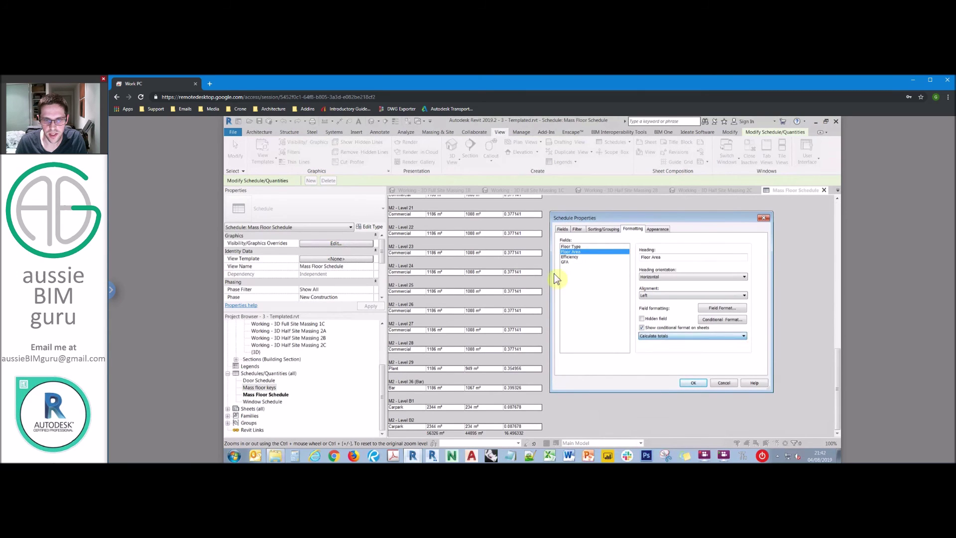
{"action": "left_click", "coordinate": [565, 263]}
{"action": "left_click", "coordinate": [648, 337]}
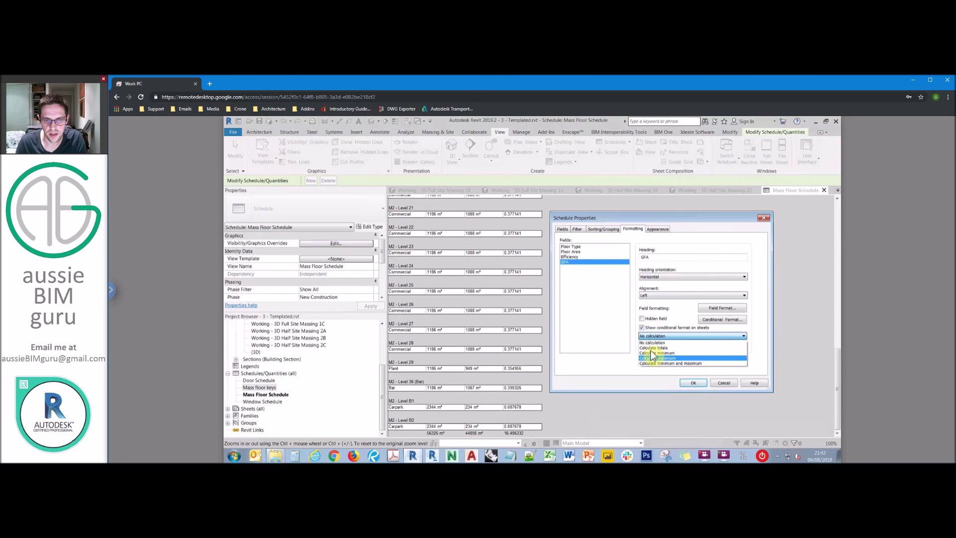
{"action": "left_click", "coordinate": [626, 333]}
{"action": "left_click", "coordinate": [570, 256]}
{"action": "left_click", "coordinate": [642, 319]}
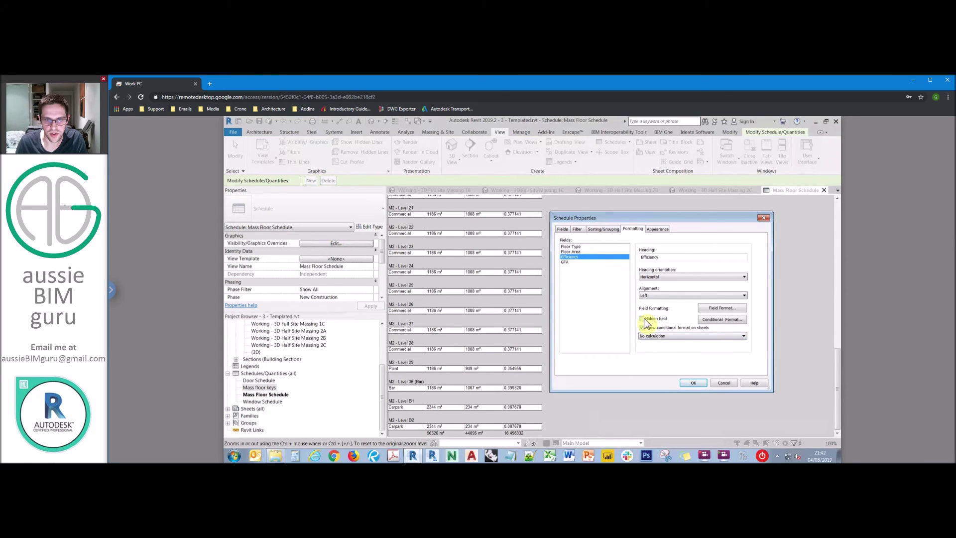
Sort the new schedule by Floor Type, show grand totals as totals only, turn off itemizing every instance, and create the schedule.
{"action": "left_click", "coordinate": [615, 230]}
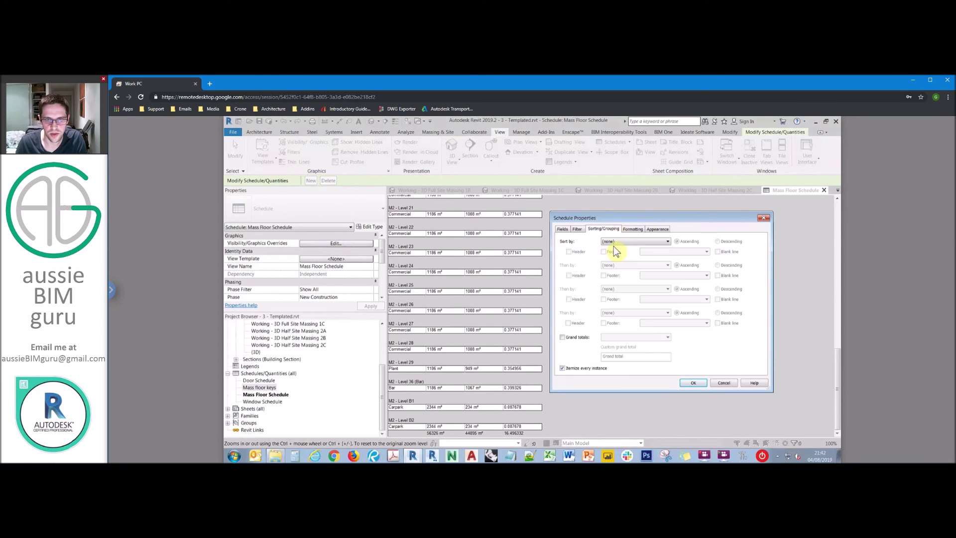
{"action": "left_click", "coordinate": [618, 242]}
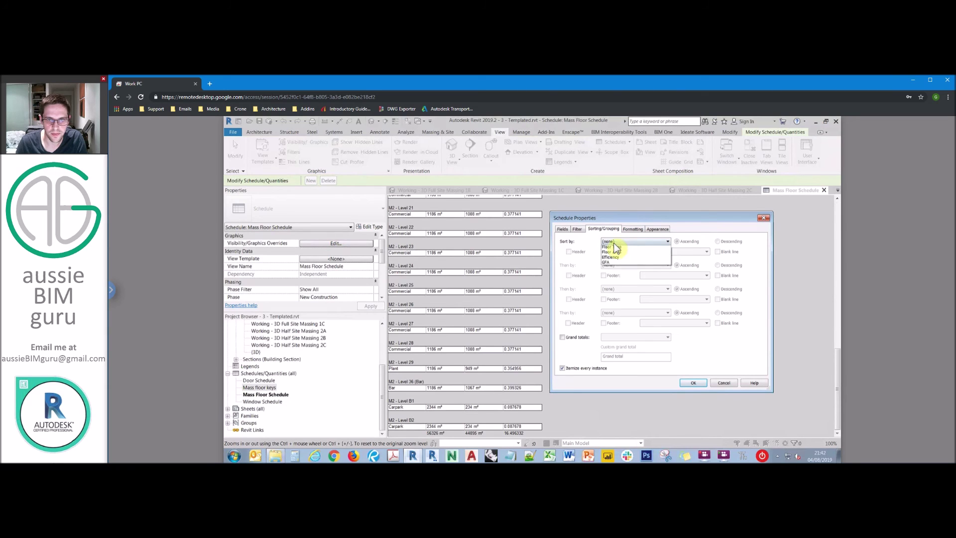
{"action": "left_click", "coordinate": [616, 296]}
{"action": "left_click", "coordinate": [577, 369]}
{"action": "left_click", "coordinate": [572, 337]}
{"action": "left_click", "coordinate": [616, 337]}
{"action": "left_click", "coordinate": [617, 358]}
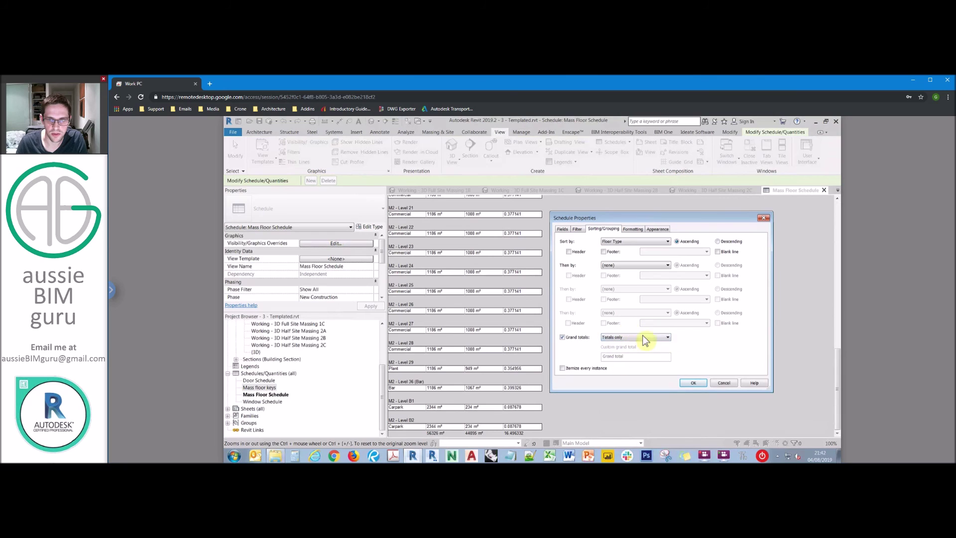
{"action": "left_click", "coordinate": [693, 383]}
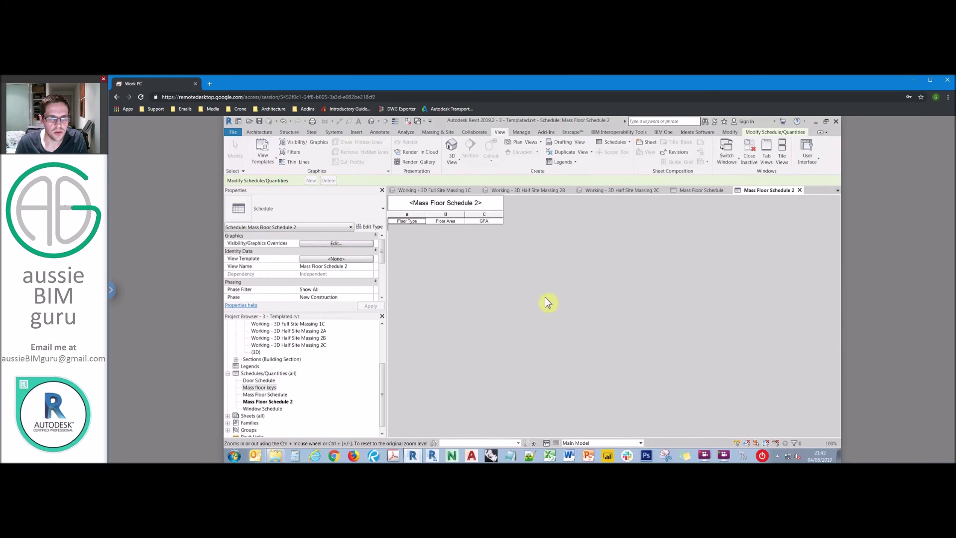
Set the schedule's visibility for the 2 - Half Site option set to 2B - Comm/Resi.
{"action": "left_click", "coordinate": [363, 245]}
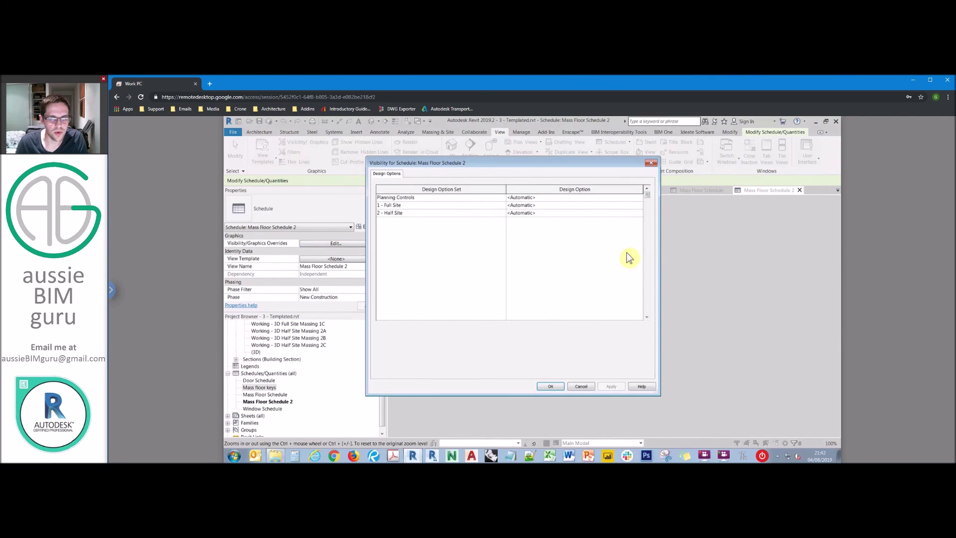
{"action": "left_click", "coordinate": [639, 213]}
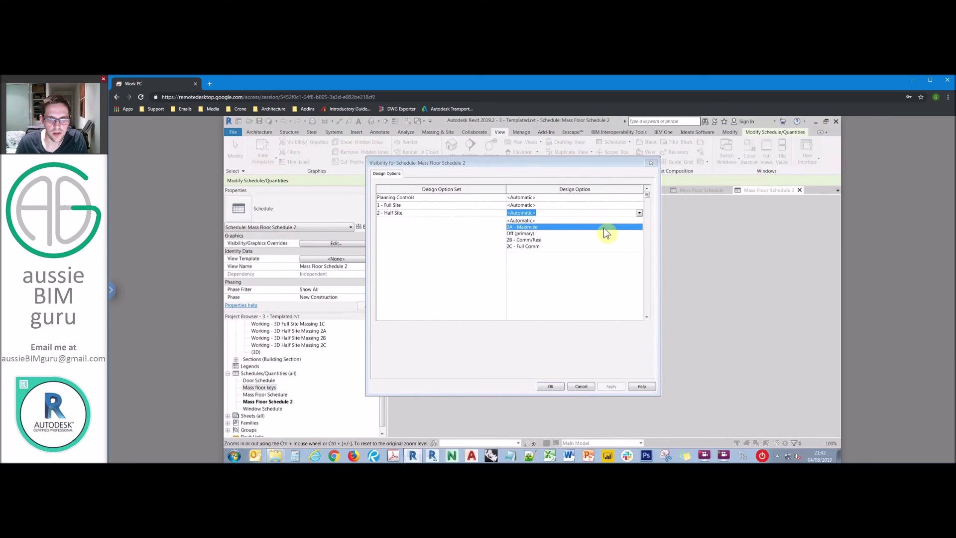
{"action": "left_click", "coordinate": [593, 246]}
{"action": "left_click", "coordinate": [639, 213]}
{"action": "left_click", "coordinate": [600, 241]}
{"action": "left_click", "coordinate": [550, 386]}
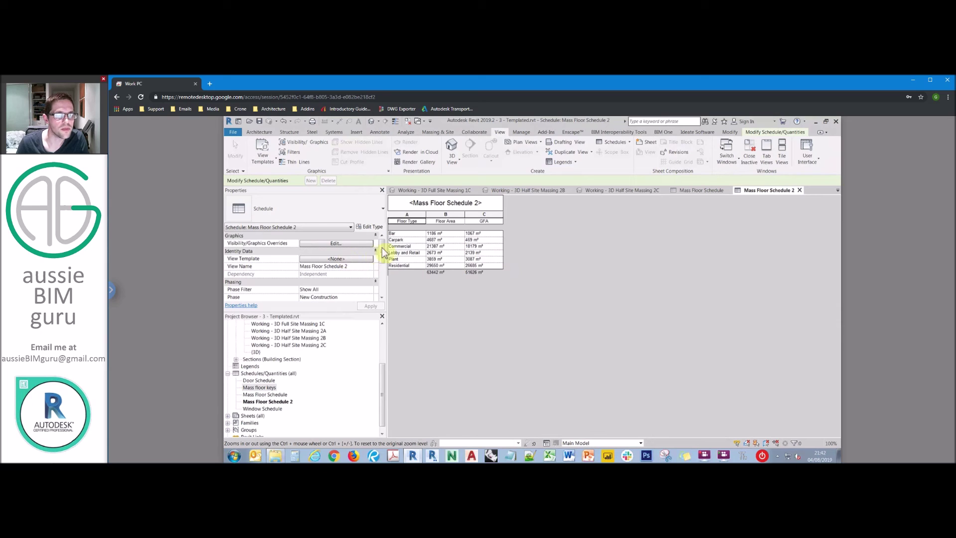
Start a percentage-type calculated value named % in the schedule's fields.
{"action": "scroll", "coordinate": [383, 262], "scroll_direction": "down", "scroll_amount": 2}
{"action": "left_click", "coordinate": [336, 282]}
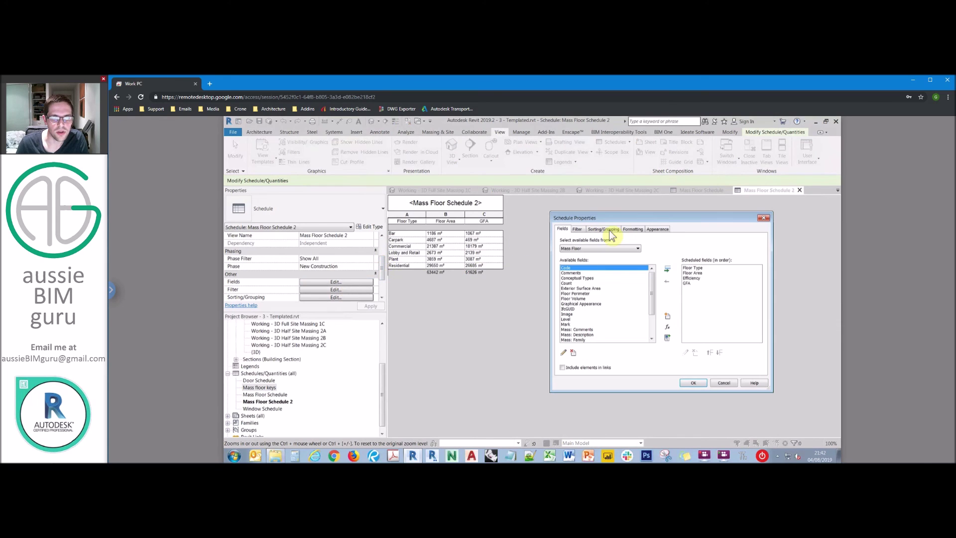
{"action": "left_click", "coordinate": [694, 283]}
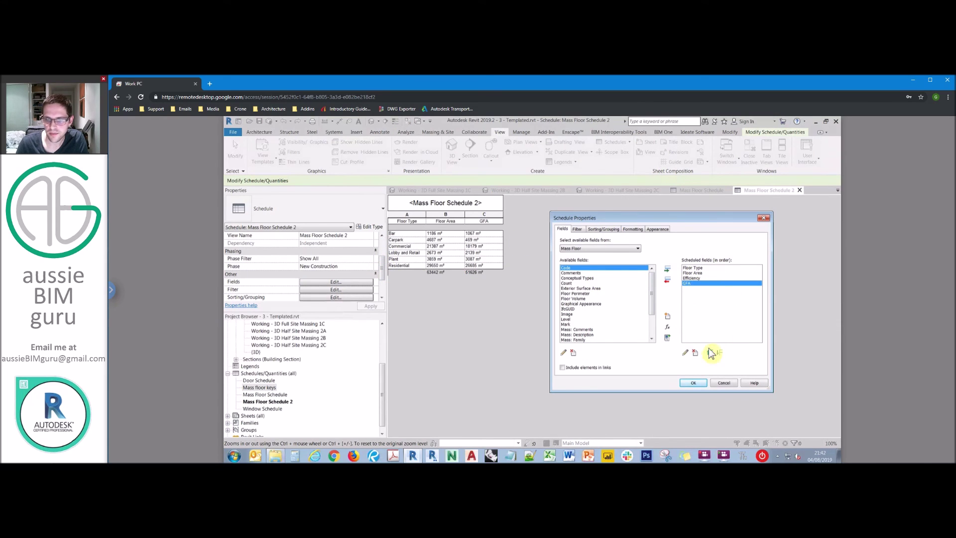
{"action": "left_click", "coordinate": [668, 327]}
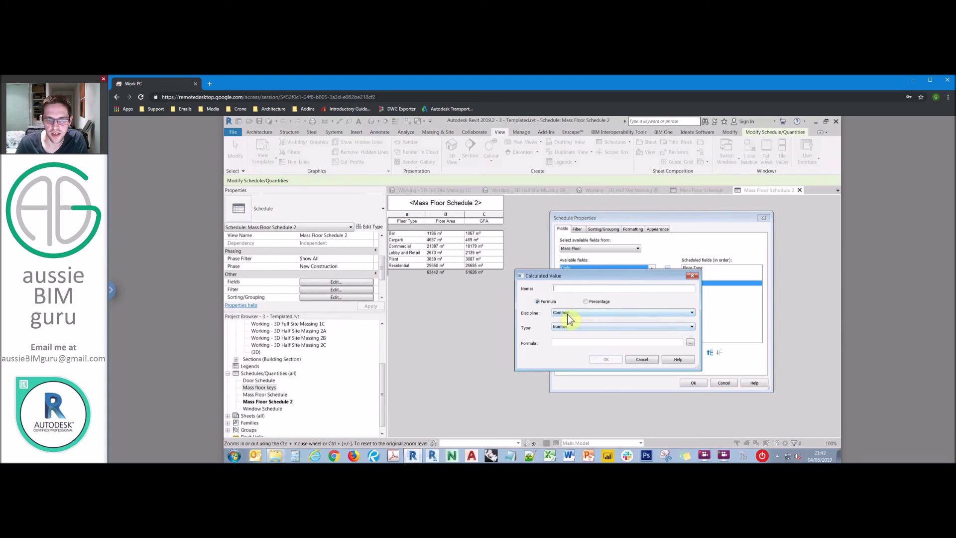
{"action": "left_click", "coordinate": [592, 303]}
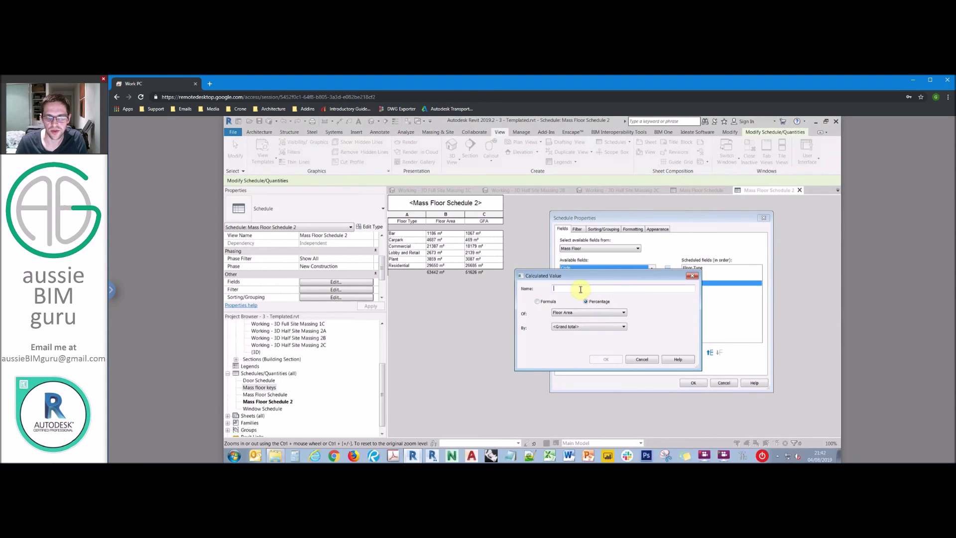
{"action": "key", "text": "Caps_Lock"}
{"action": "type", "text": "%"}
Calculate the % value from GFA by grand total and add it to the schedule.
{"action": "left_click", "coordinate": [578, 311]}
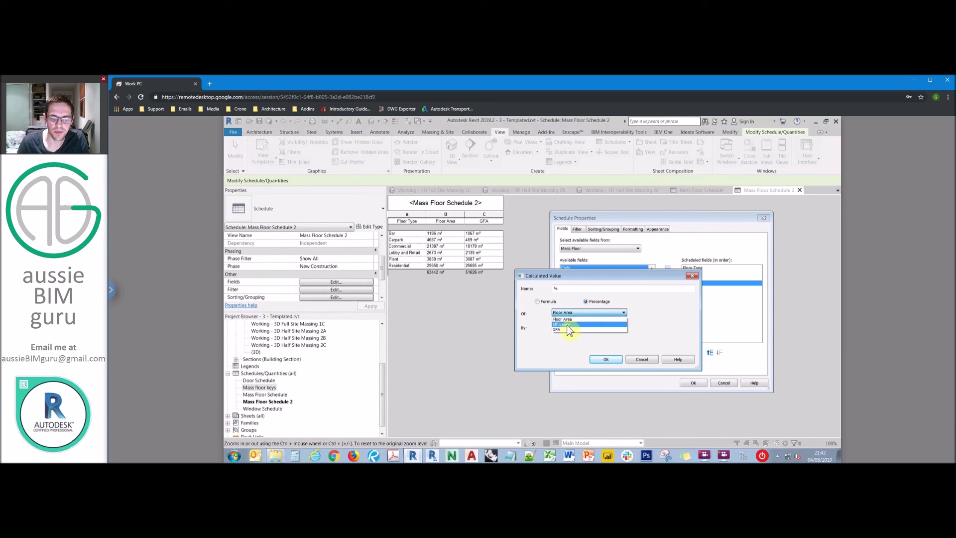
{"action": "left_click", "coordinate": [563, 329]}
{"action": "left_click", "coordinate": [589, 326]}
{"action": "left_click", "coordinate": [573, 334]}
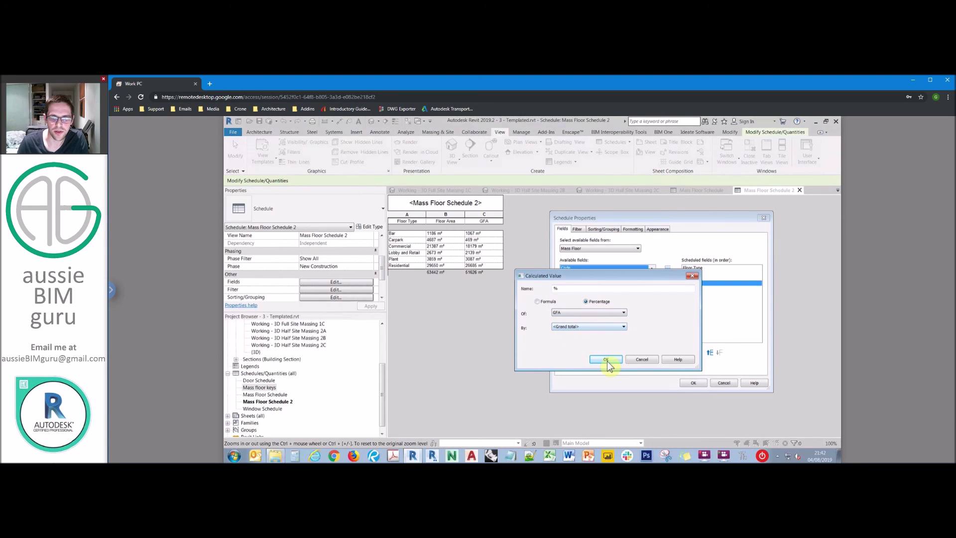
{"action": "left_click", "coordinate": [606, 360]}
{"action": "left_click", "coordinate": [692, 382]}
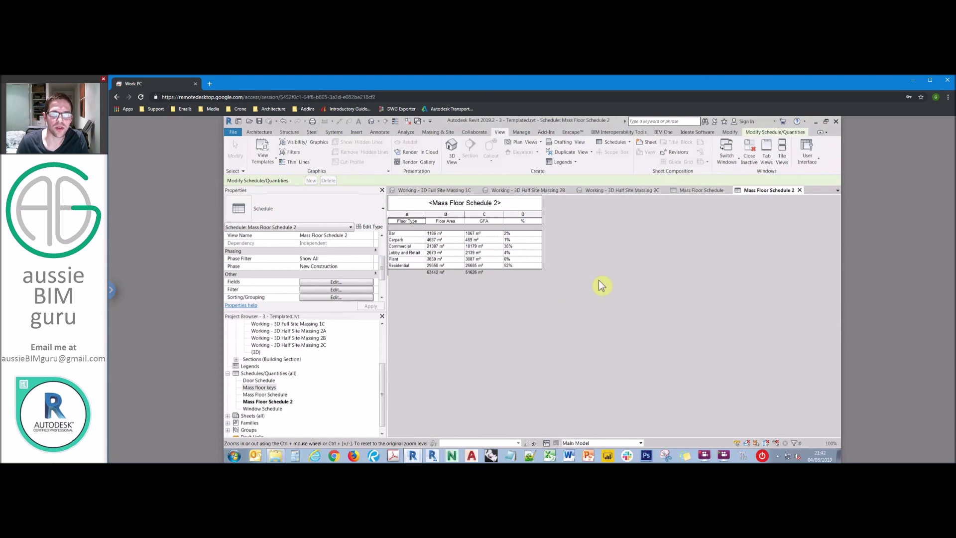
Rename the second mass floor schedule as Mass Floor by Department.
{"action": "left_click", "coordinate": [273, 388]}
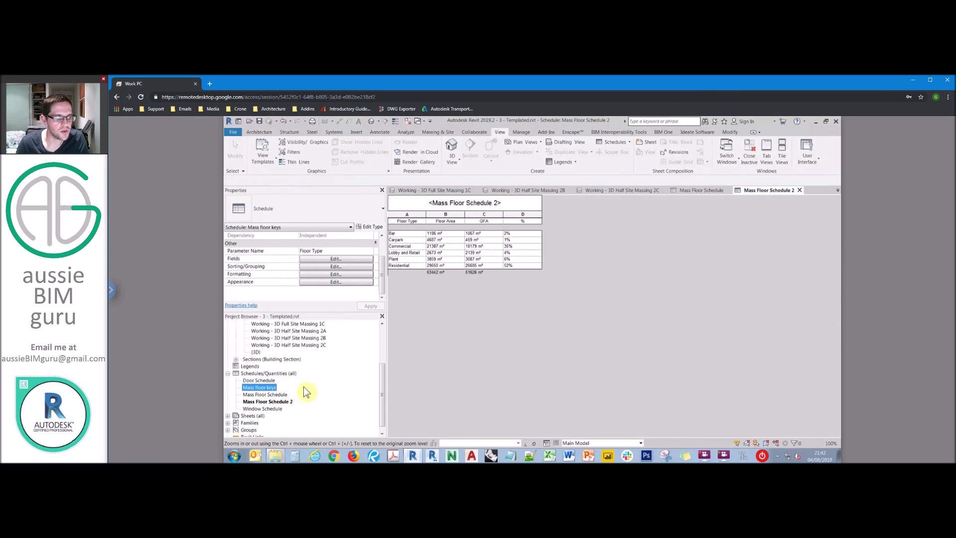
{"action": "left_click", "coordinate": [279, 402]}
{"action": "left_click", "coordinate": [338, 252]}
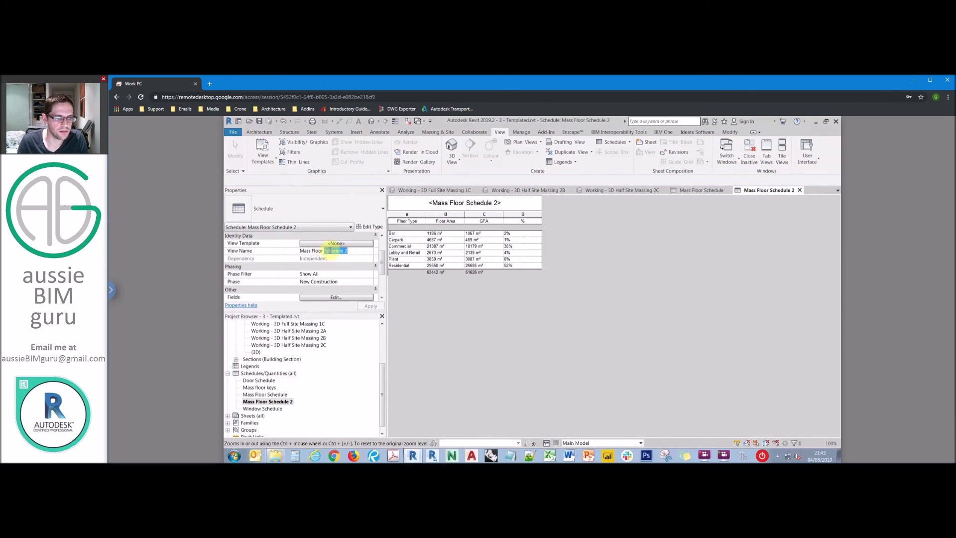
{"action": "key", "text": "Caps_Lock"}
{"action": "key", "text": "Caps_Lock"}
{"action": "left_click", "coordinate": [322, 253]}
{"action": "left_click", "coordinate": [325, 255], "text": "shift"}
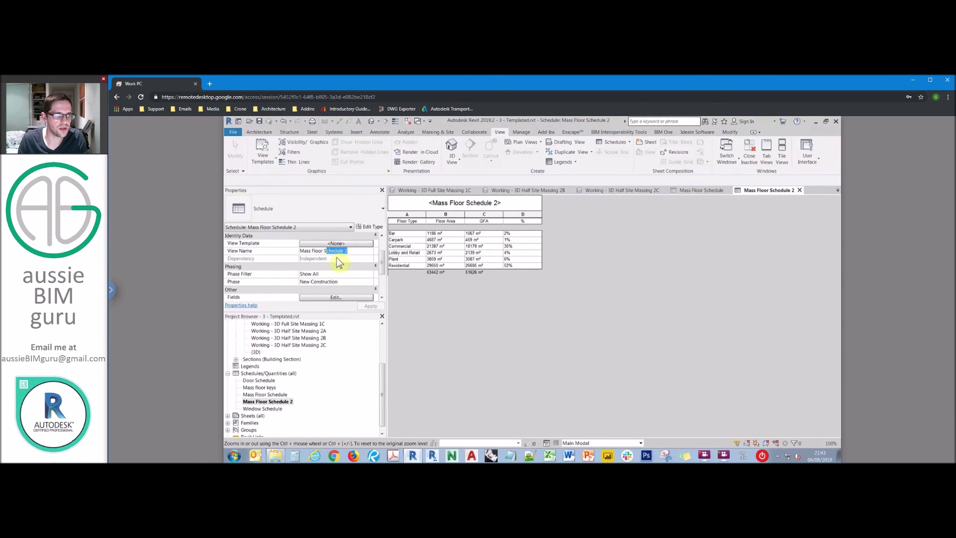
{"action": "type", "text": "by"}
{"action": "key", "text": "Caps_Lock"}
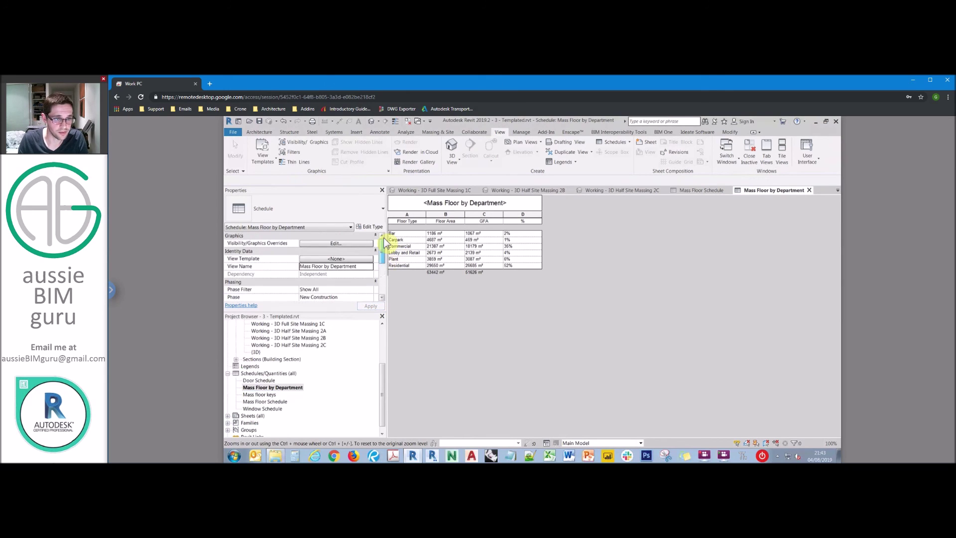
Set the schedule's 2 - Half Site design option visibility to Automatic.
{"action": "left_click", "coordinate": [361, 244]}
{"action": "left_click", "coordinate": [641, 213]}
{"action": "left_click", "coordinate": [639, 213]}
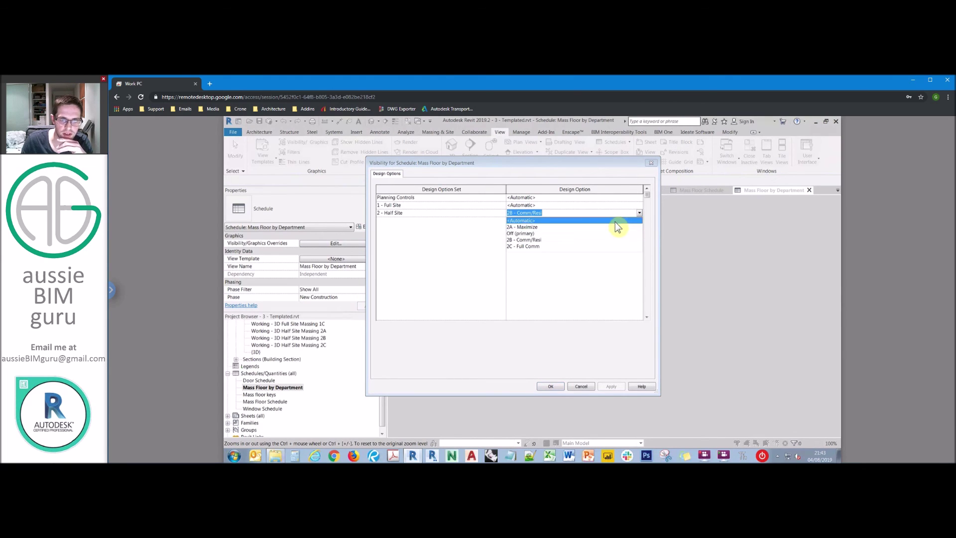
{"action": "left_click", "coordinate": [618, 221]}
{"action": "left_click", "coordinate": [550, 386]}
Compare the department areas by switching the active design option through 2B - Comm/Resi, 2C - Full Comm, 1C - Full Comm and 1B - Comm/Resi.
{"action": "left_click", "coordinate": [632, 443]}
{"action": "left_click", "coordinate": [594, 445]}
{"action": "left_click", "coordinate": [595, 443]}
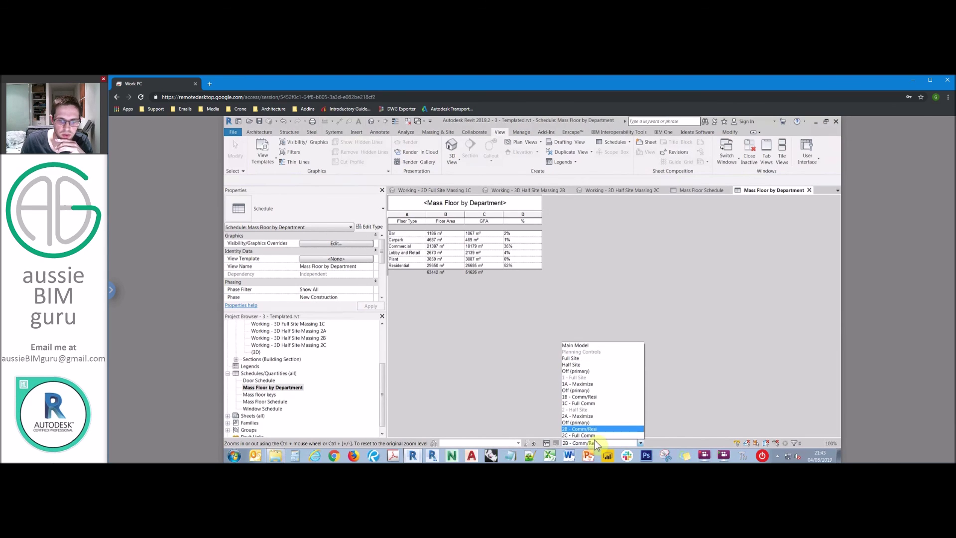
{"action": "left_click", "coordinate": [595, 436]}
{"action": "left_click", "coordinate": [596, 443]}
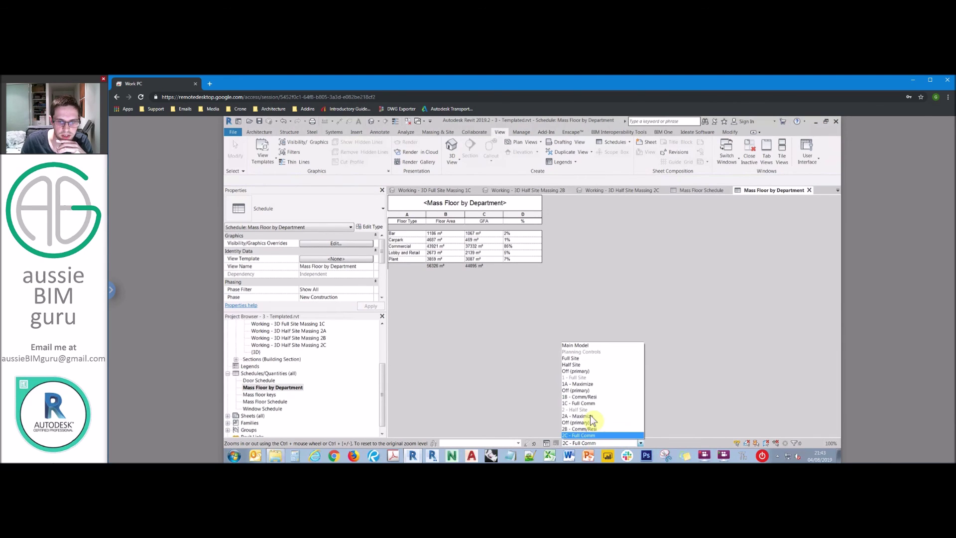
{"action": "left_click", "coordinate": [599, 437]}
{"action": "left_click", "coordinate": [600, 443]}
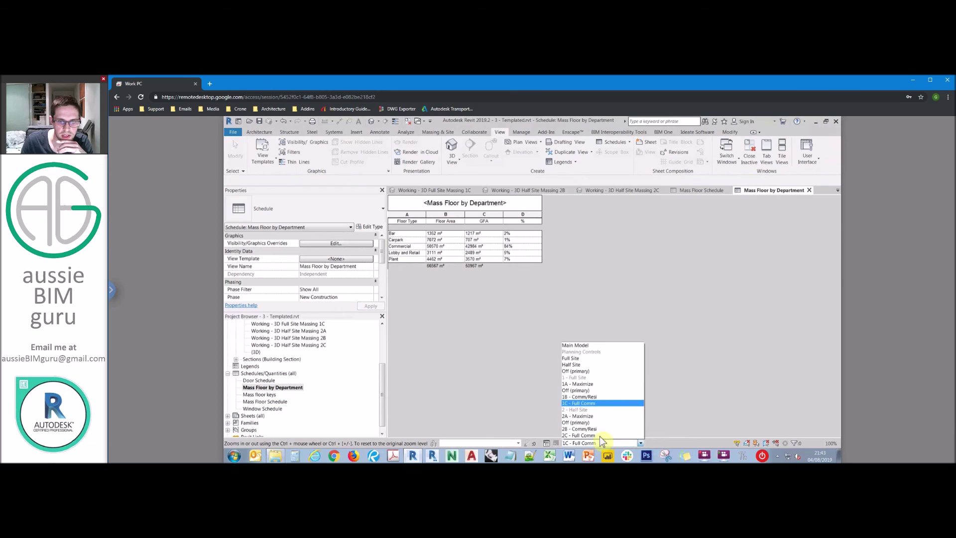
{"action": "left_click", "coordinate": [591, 397]}
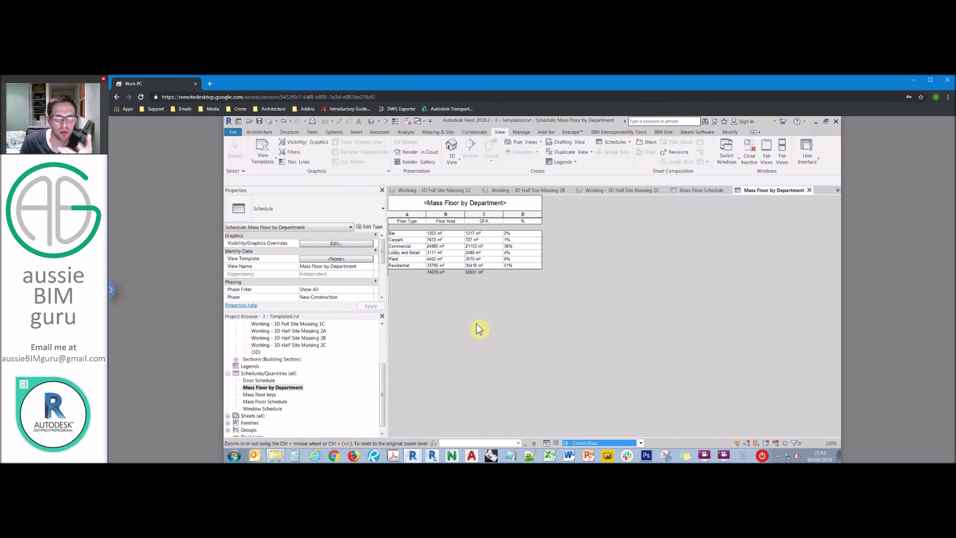
Collapse the 3D Views and Schedules/Quantities groups in the project browser and close all inactive views.
{"action": "left_click", "coordinate": [324, 354]}
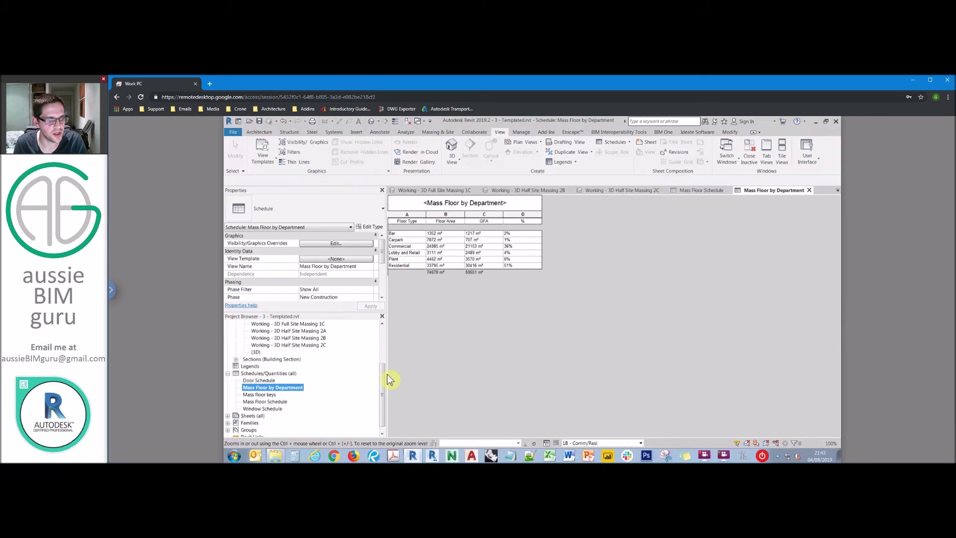
{"action": "scroll", "coordinate": [384, 321], "scroll_direction": "up", "scroll_amount": 3}
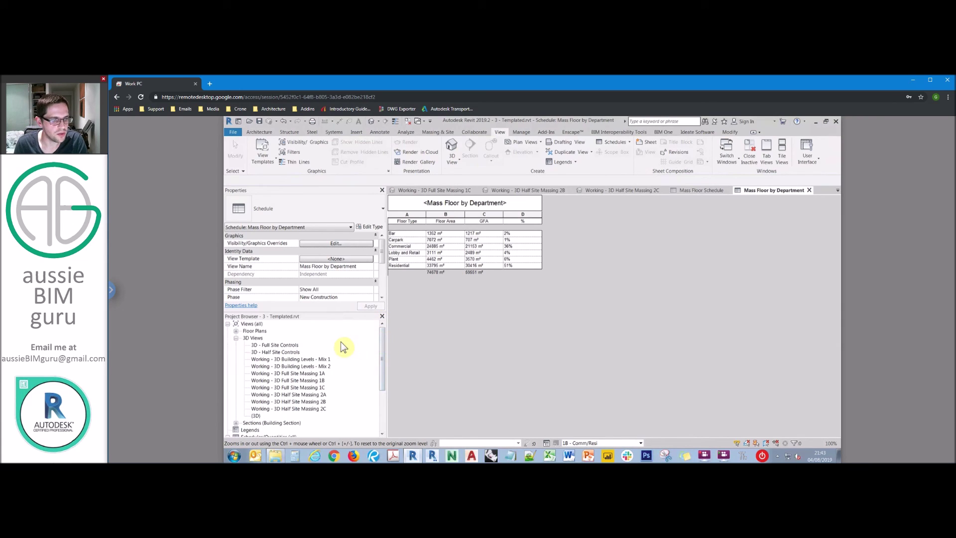
{"action": "double_click", "coordinate": [253, 339]}
{"action": "double_click", "coordinate": [273, 360]}
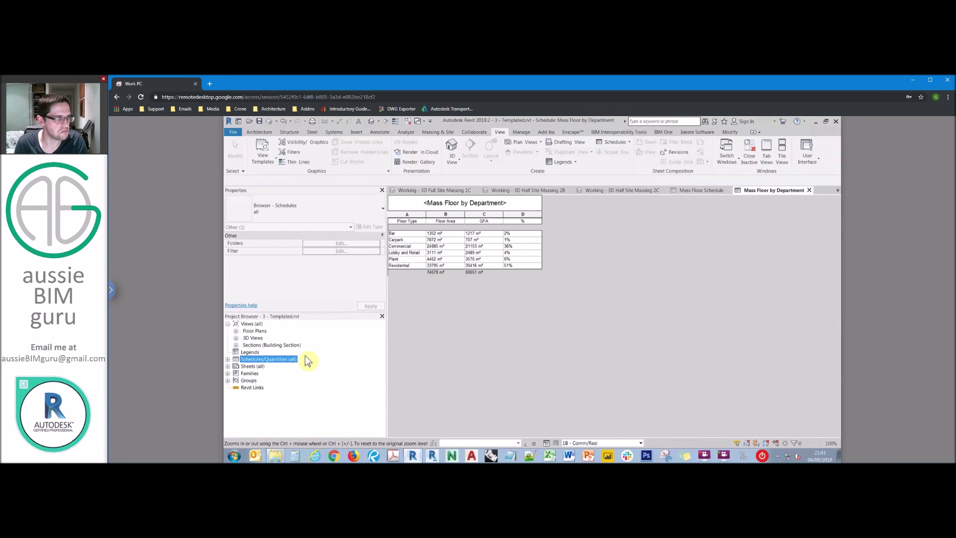
{"action": "left_click", "coordinate": [417, 121]}
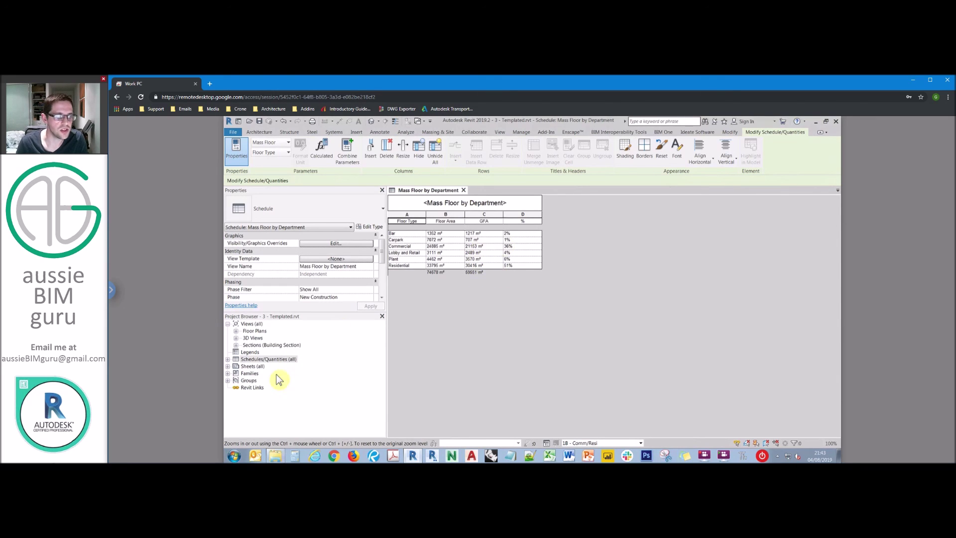
Expand the schedules group and open the Mass floor keys schedule to review its efficiencies and codes.
{"action": "double_click", "coordinate": [255, 360]}
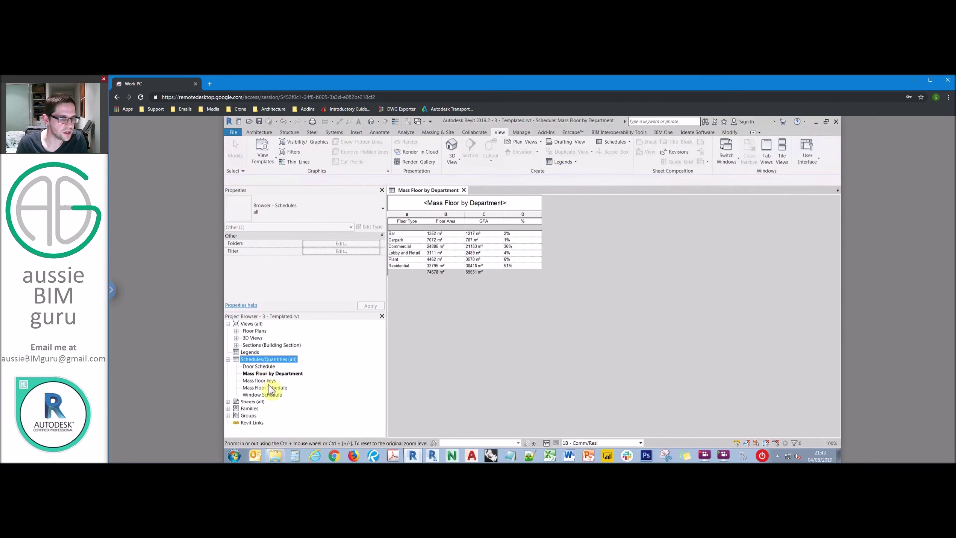
{"action": "double_click", "coordinate": [265, 381]}
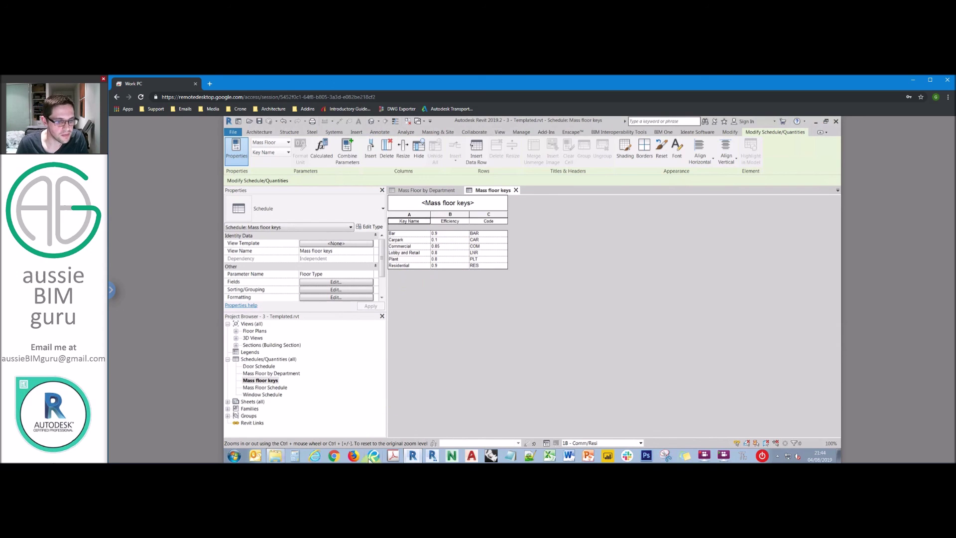
{"action": "key", "text": "alt+Tab"}
{"action": "left_click", "coordinate": [576, 238]}
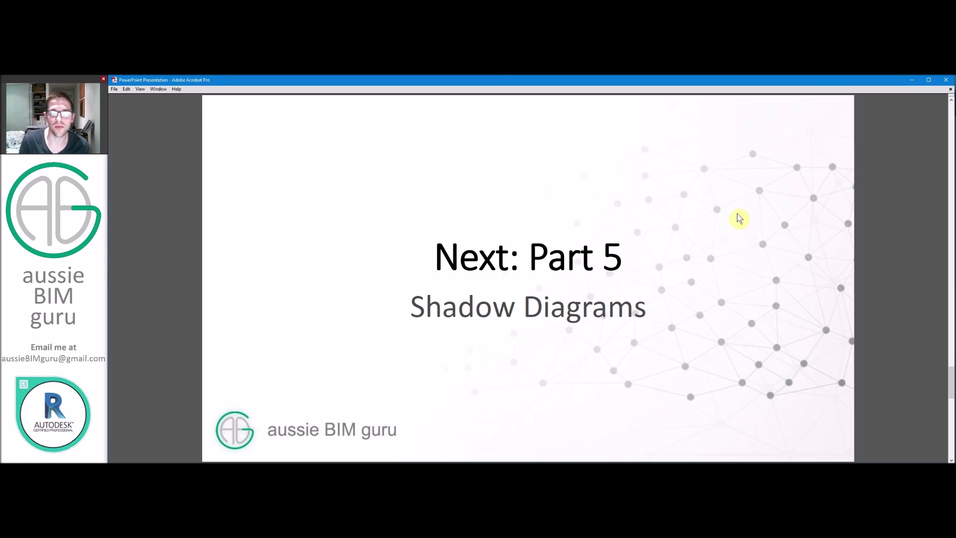
{"action": "key", "text": "Right"}
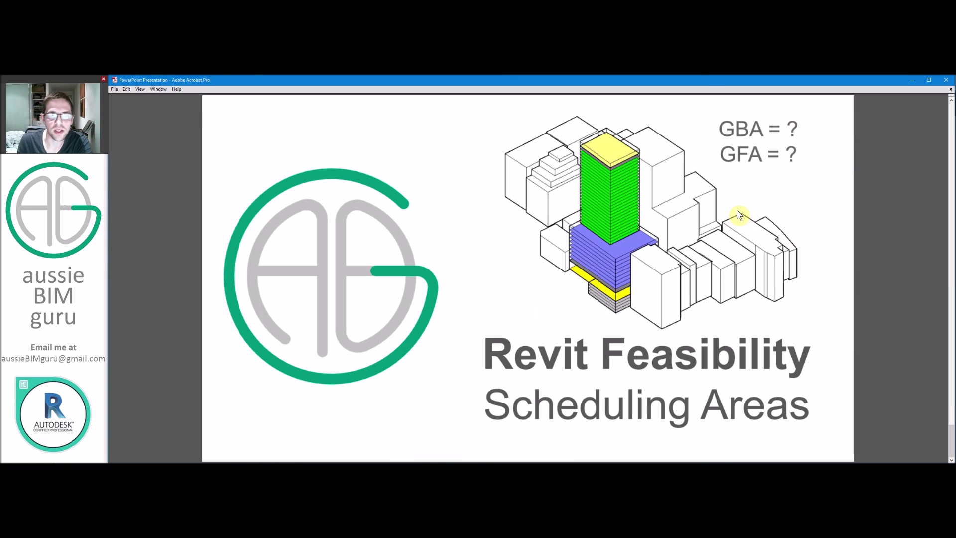